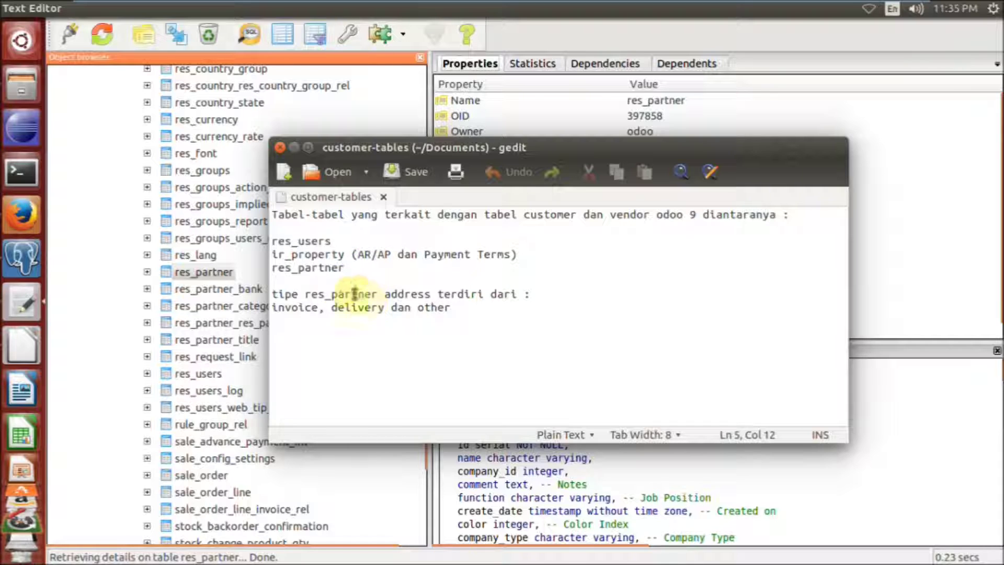
Step: Read through the notes on the Odoo 9 customer and vendor tables and the res_partner address types
{"action": "left_click_drag", "start_coordinate": [351, 266], "coordinate": [273, 243]}
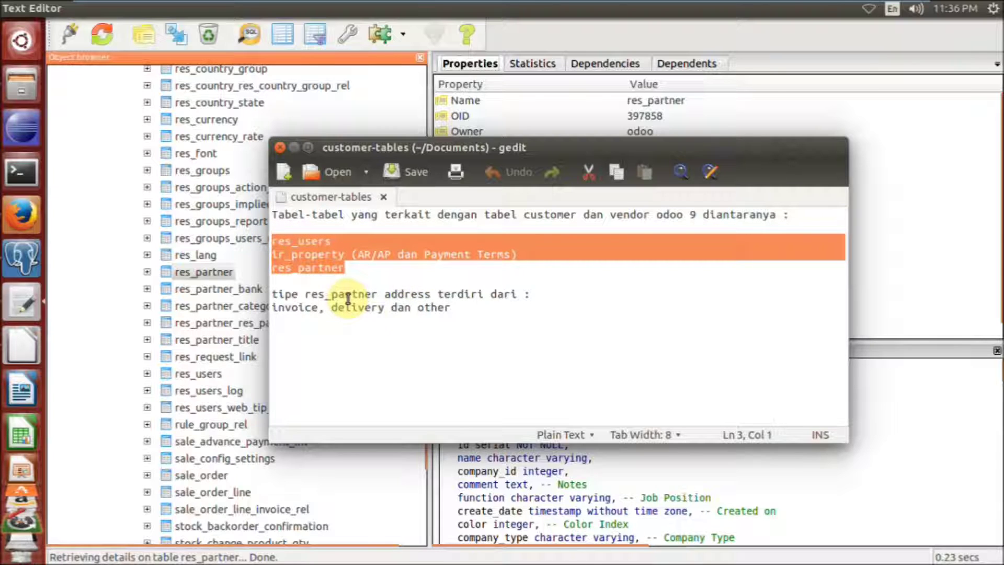
{"action": "left_click", "coordinate": [377, 265]}
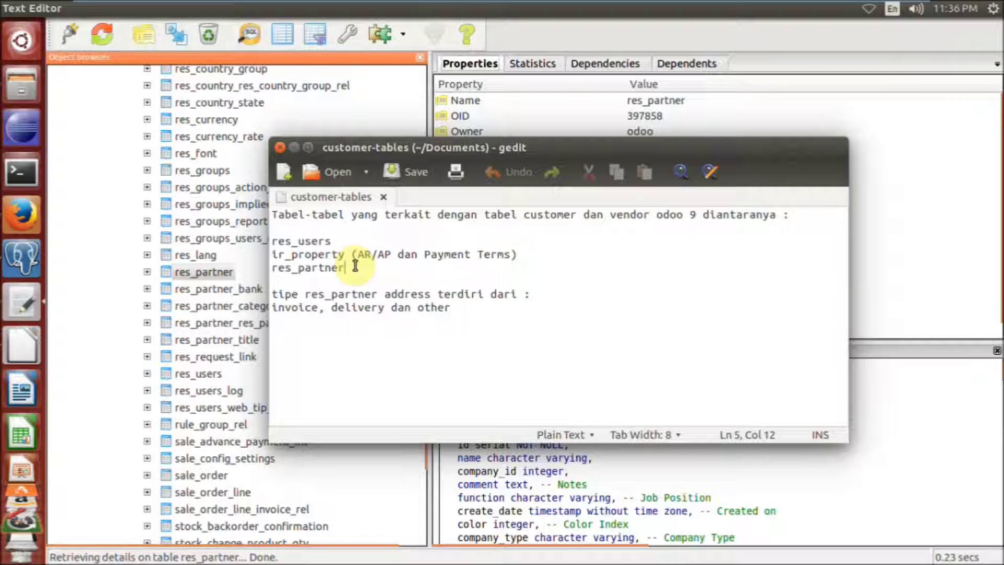
{"action": "left_click_drag", "start_coordinate": [345, 255], "coordinate": [271, 256]}
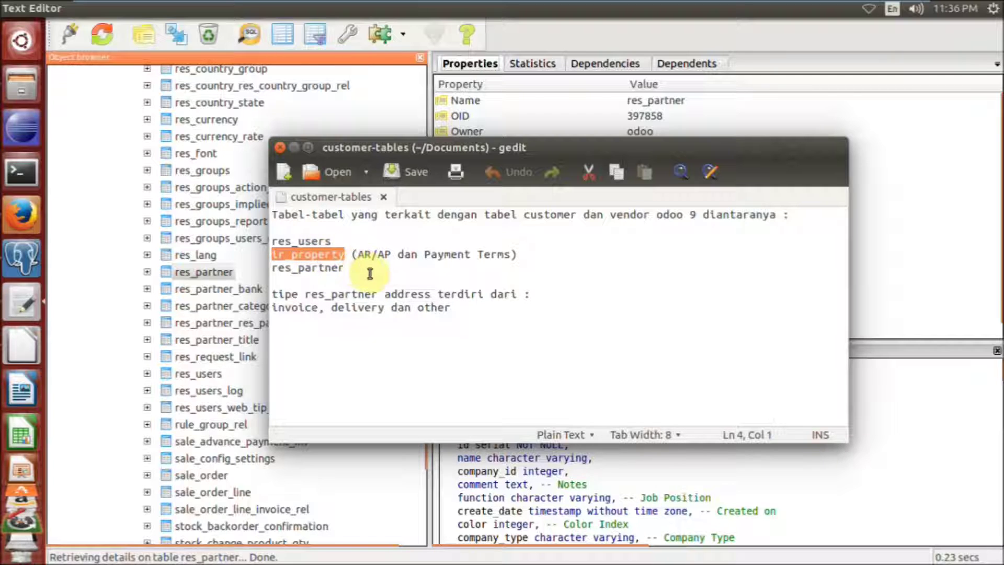
{"action": "left_click", "coordinate": [351, 266]}
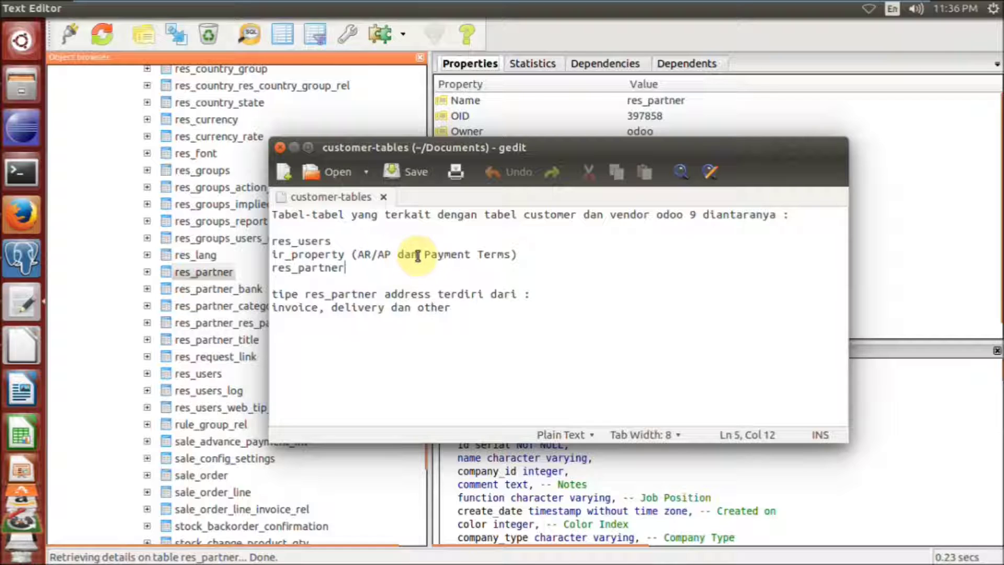
{"action": "left_click_drag", "start_coordinate": [523, 254], "coordinate": [267, 254]}
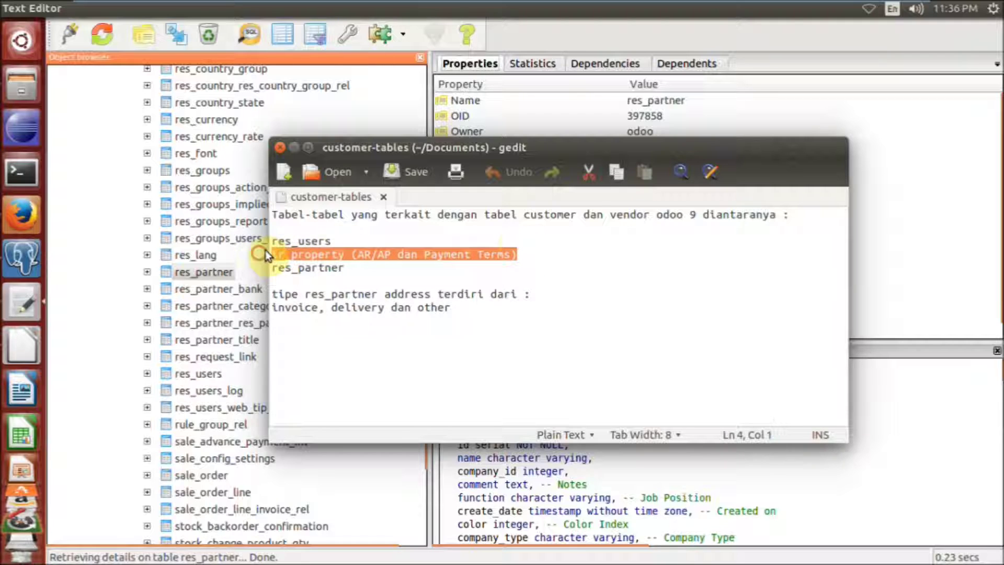
{"action": "left_click", "coordinate": [642, 227]}
{"action": "left_click", "coordinate": [630, 268]}
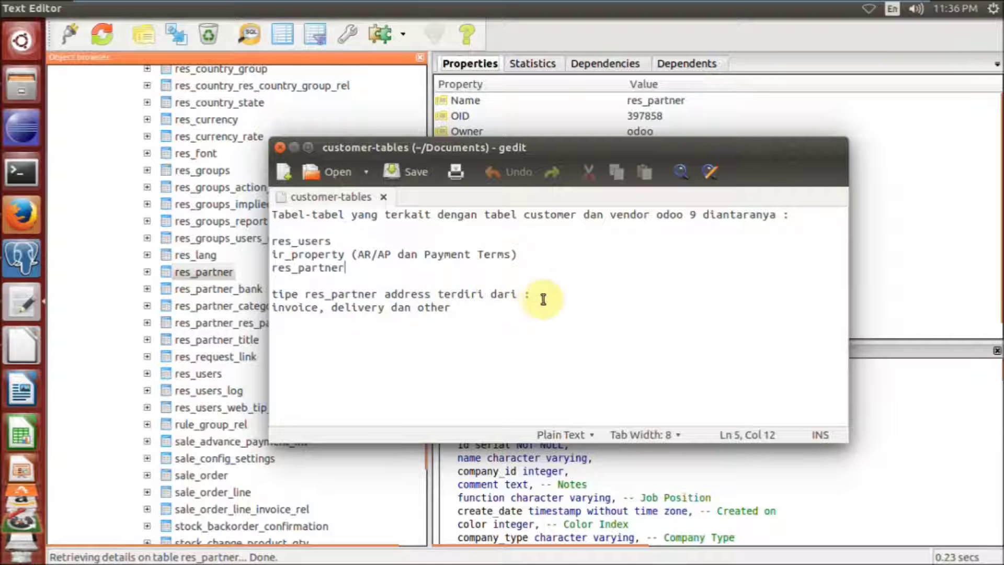
{"action": "left_click", "coordinate": [297, 308]}
{"action": "left_click", "coordinate": [376, 309]}
{"action": "left_click", "coordinate": [449, 308]}
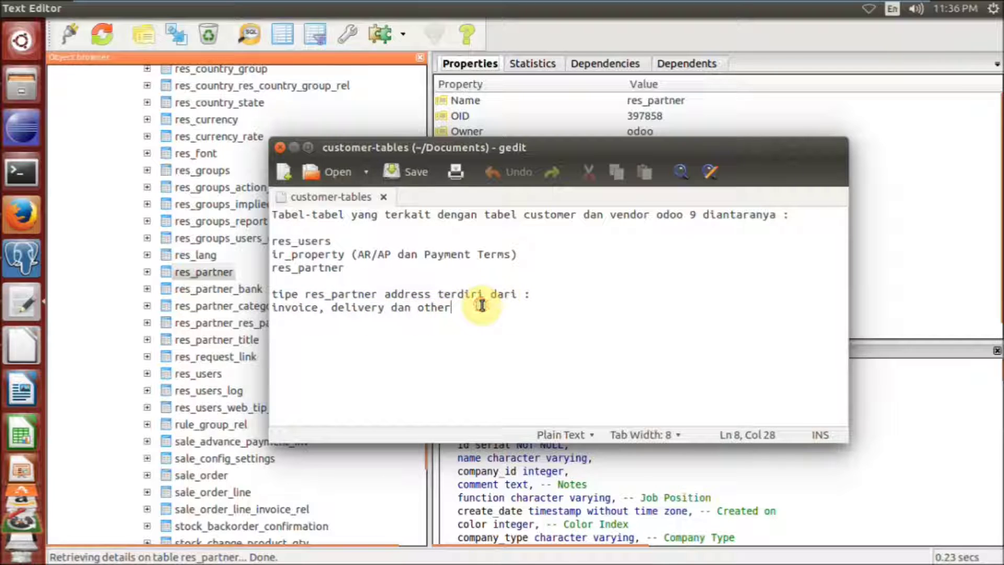
Step: Switch to Odoo in Firefox and look over the CUSTOMER SAYA, PT customer form
{"action": "left_click", "coordinate": [18, 218]}
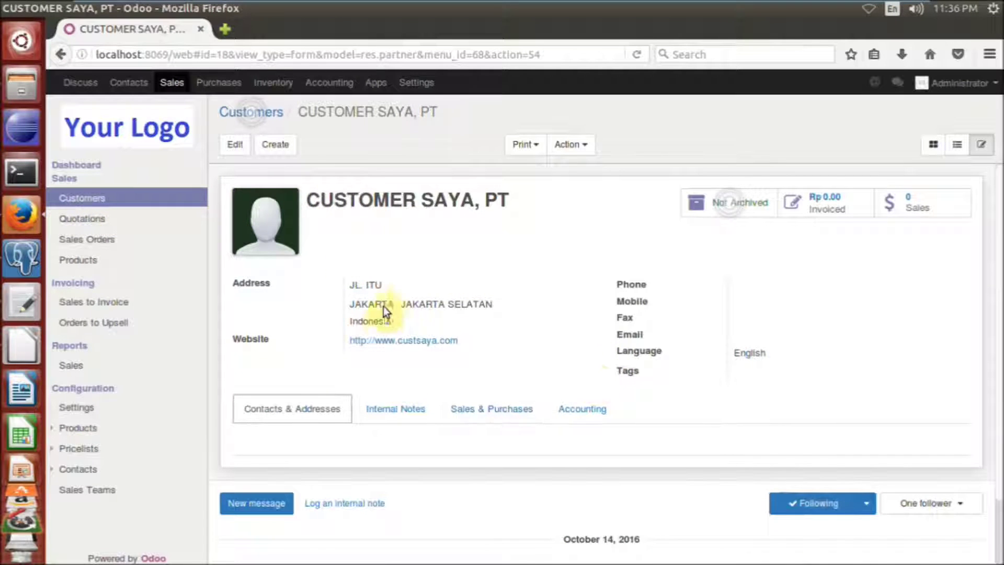
{"action": "scroll", "coordinate": [605, 331], "scroll_direction": "down", "scroll_amount": 2}
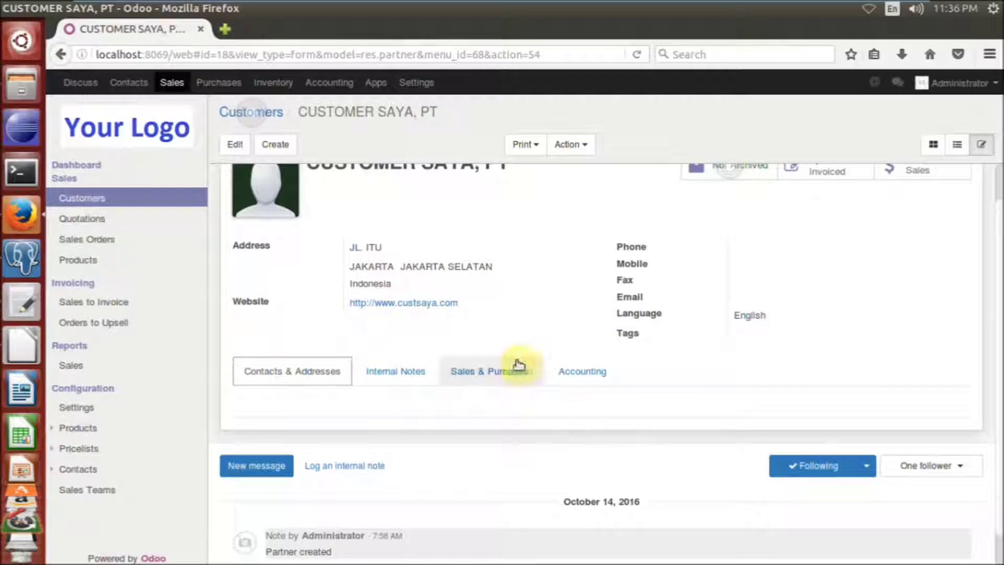
{"action": "scroll", "coordinate": [521, 364], "scroll_direction": "up", "scroll_amount": 2}
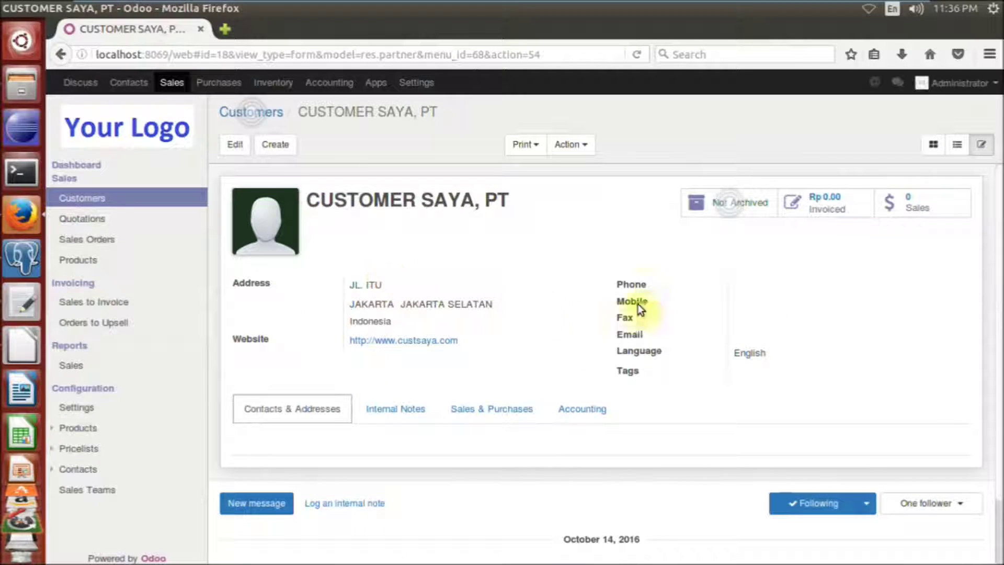
Step: Switch to pgAdmin and view all rows of the res_partner table
{"action": "left_click", "coordinate": [38, 252]}
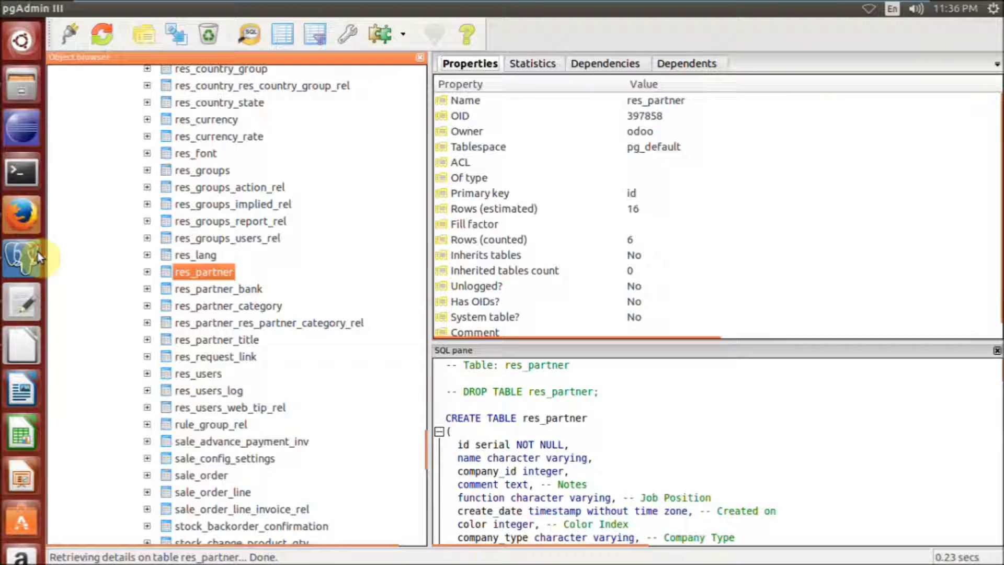
{"action": "right_click", "coordinate": [217, 275]}
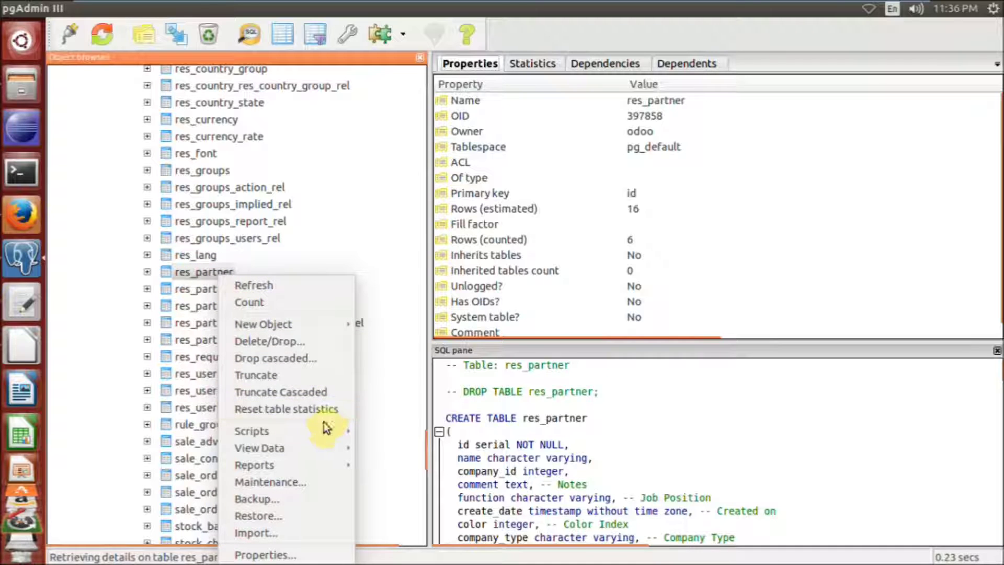
{"action": "mouse_move", "coordinate": [324, 445]}
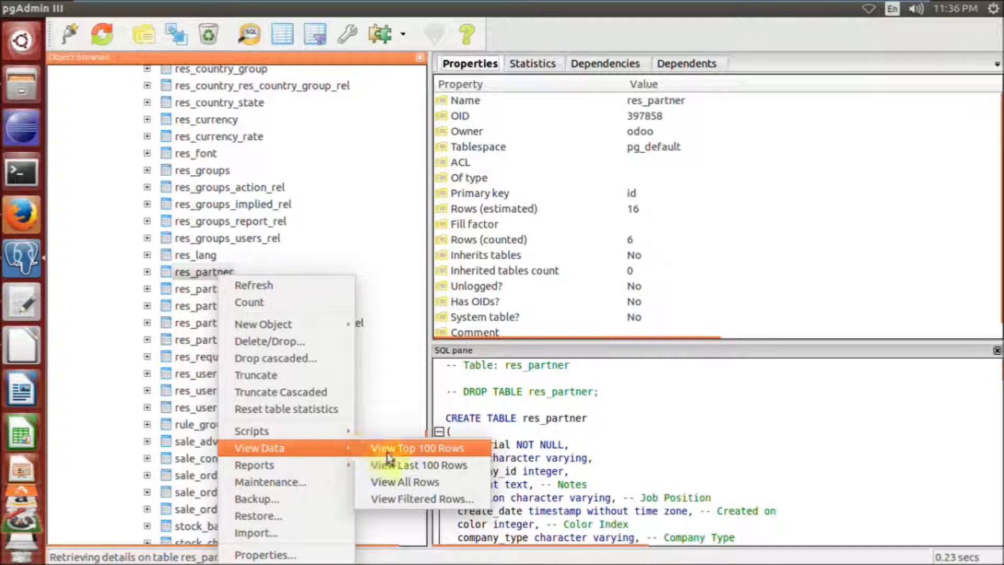
{"action": "mouse_move", "coordinate": [253, 446]}
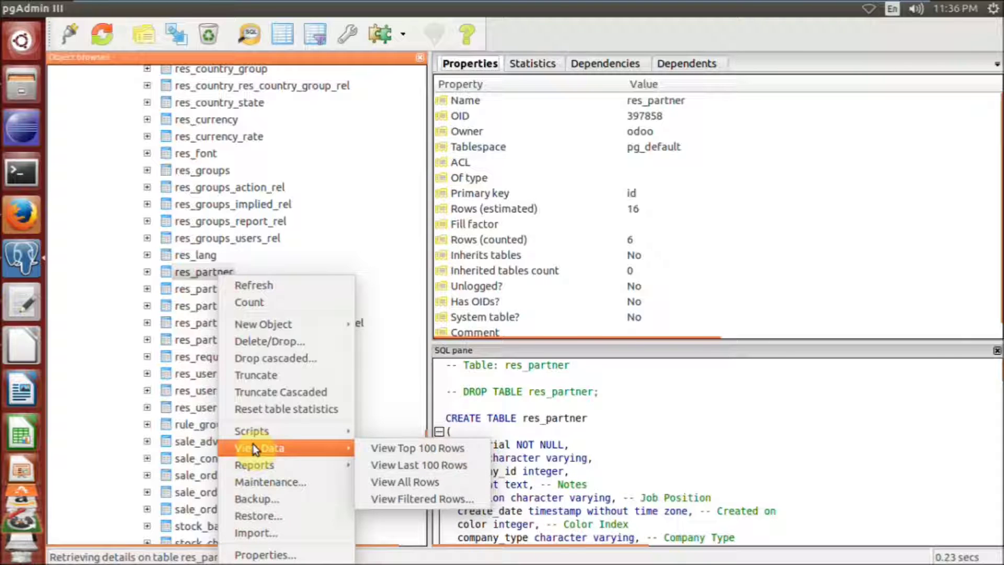
{"action": "left_click", "coordinate": [396, 479]}
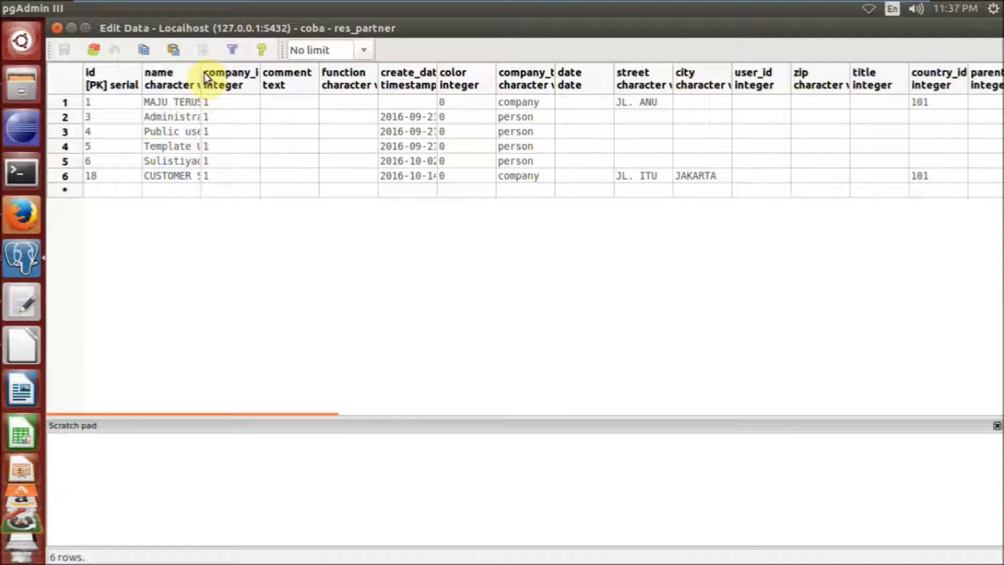
Step: Widen the name column of the res_partner data and check the CUSTOMER SAYA, PT row's id, name and company_id against Odoo
{"action": "left_click", "coordinate": [24, 212]}
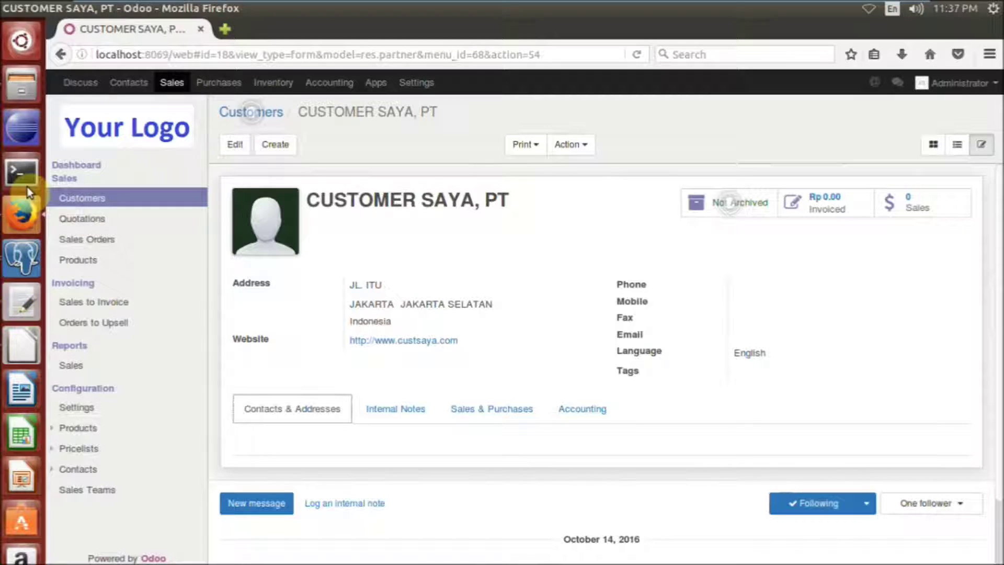
{"action": "left_click", "coordinate": [21, 257]}
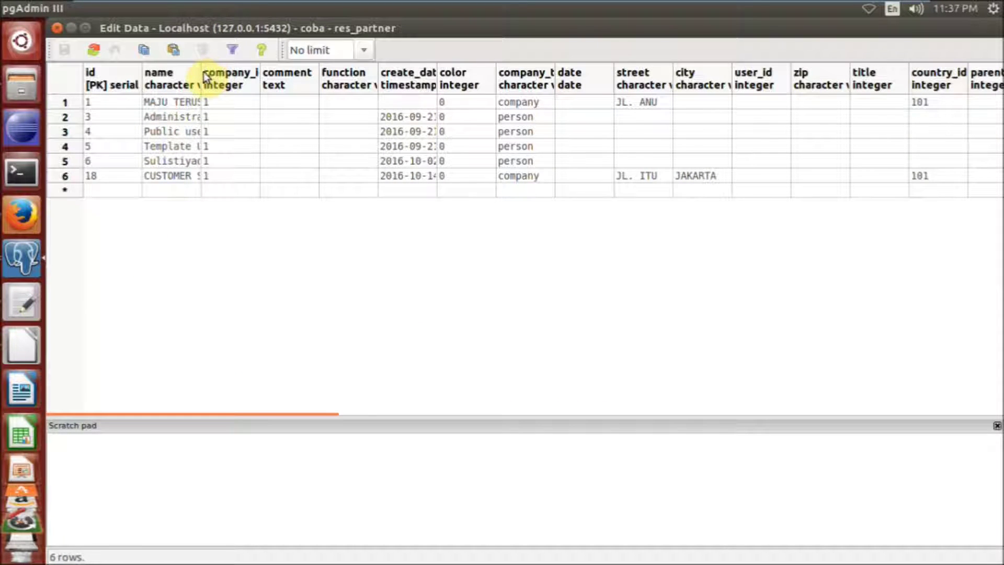
{"action": "left_click_drag", "start_coordinate": [202, 75], "coordinate": [312, 73]}
{"action": "left_click", "coordinate": [208, 177]}
{"action": "left_click", "coordinate": [92, 176]}
{"action": "left_click", "coordinate": [224, 177]}
{"action": "left_click", "coordinate": [326, 178]}
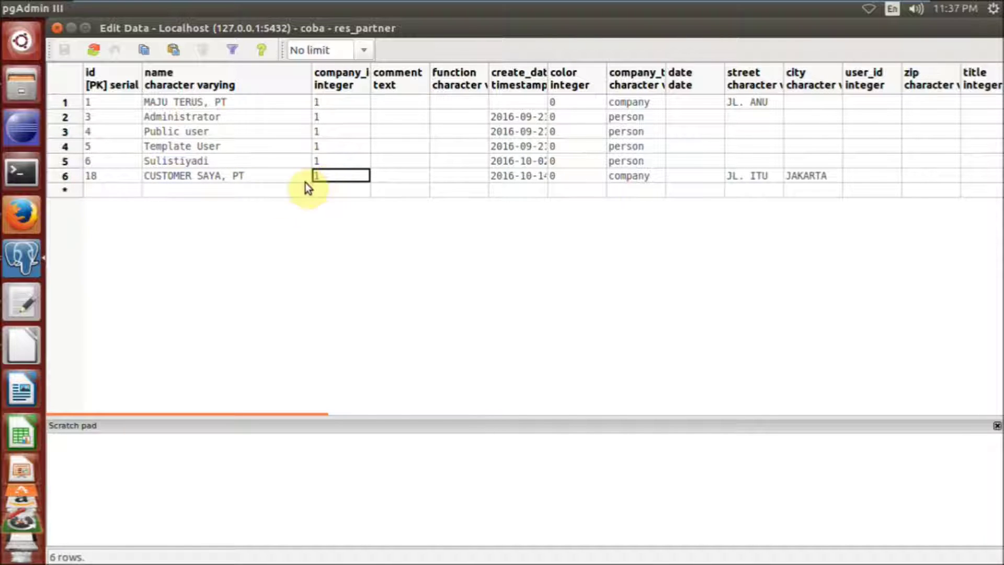
Step: Switch to Odoo, activate developer mode and display the technical details of the customer's name field
{"action": "left_click", "coordinate": [23, 215]}
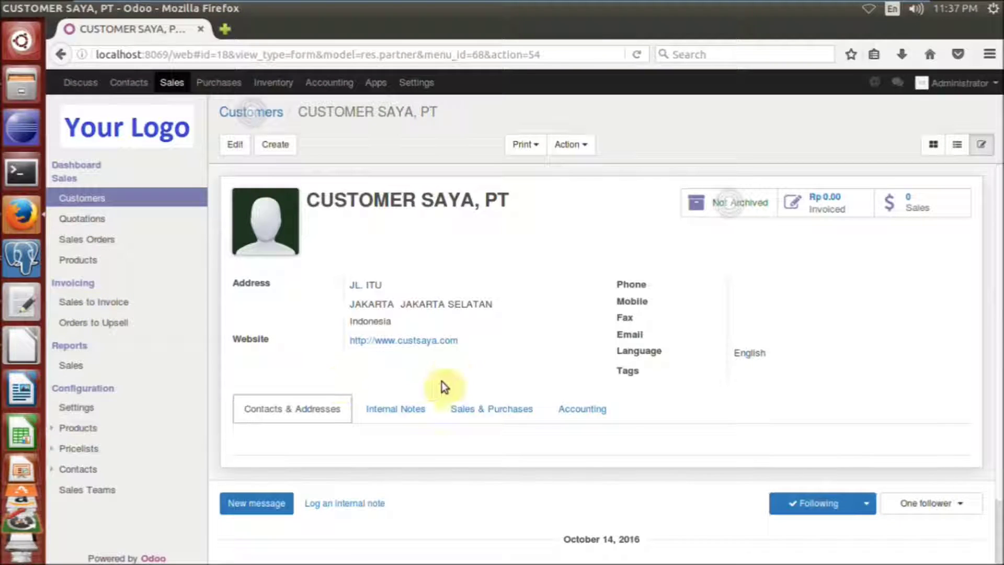
{"action": "left_click", "coordinate": [955, 82]}
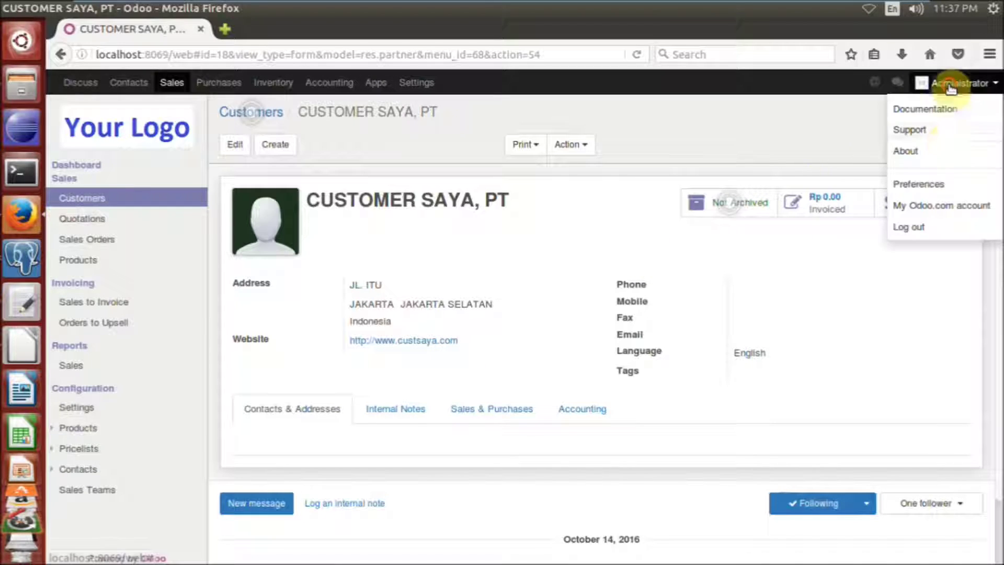
{"action": "left_click", "coordinate": [948, 150]}
{"action": "left_click", "coordinate": [659, 152]}
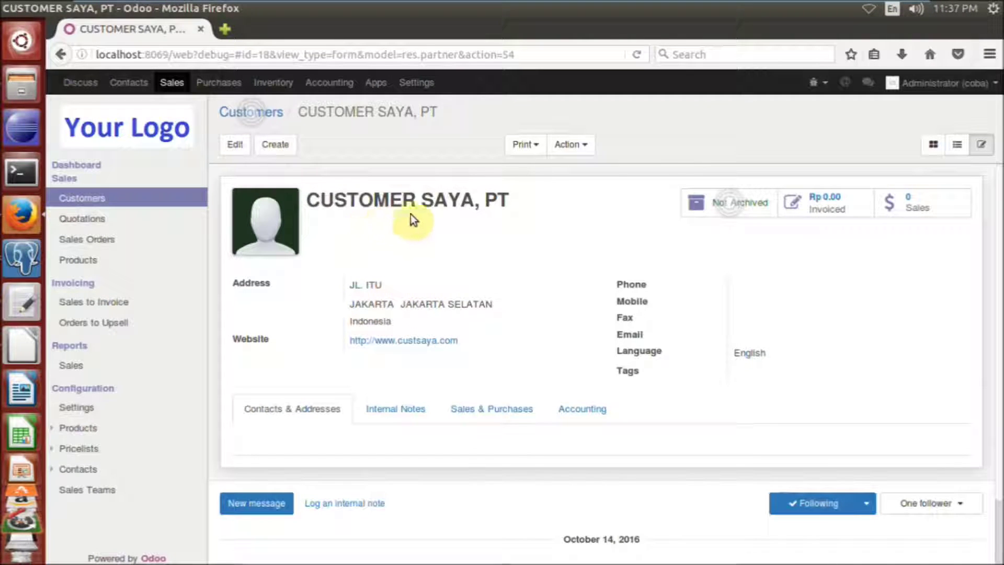
{"action": "mouse_move", "coordinate": [410, 199]}
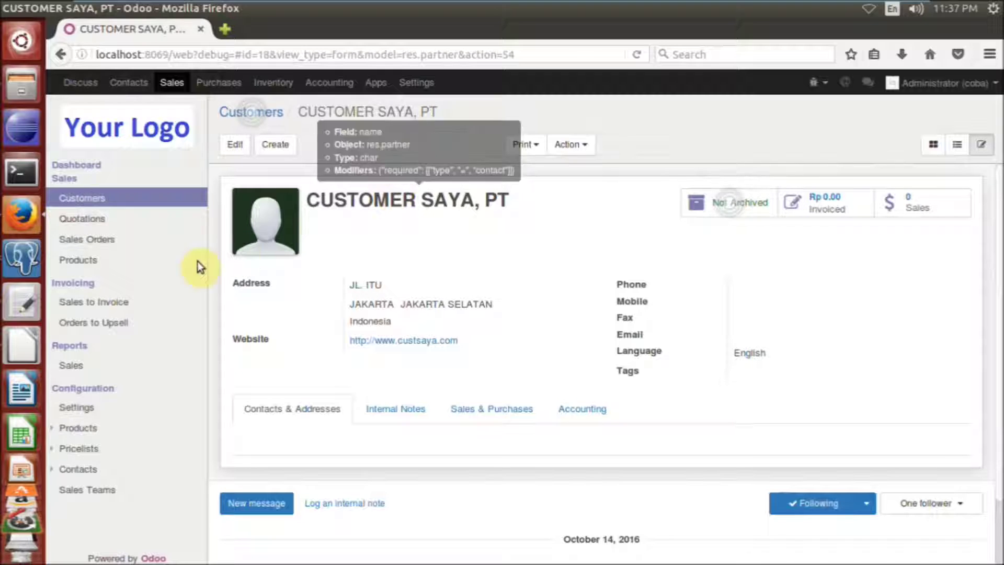
Step: Switch to pgAdmin, examine the name column of res_partner and widen the create_date column to show the full timestamps
{"action": "left_click", "coordinate": [7, 257]}
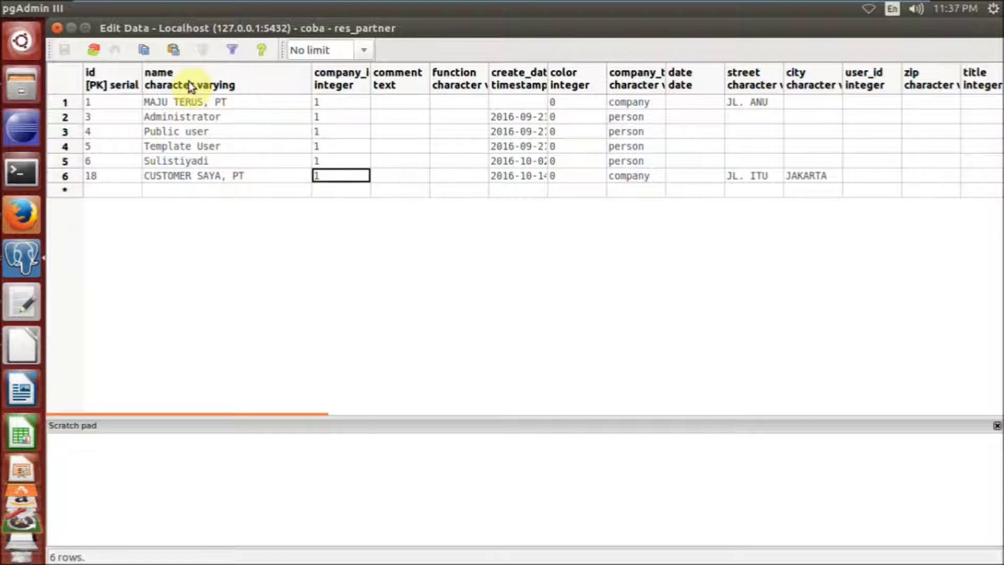
{"action": "left_click", "coordinate": [228, 178]}
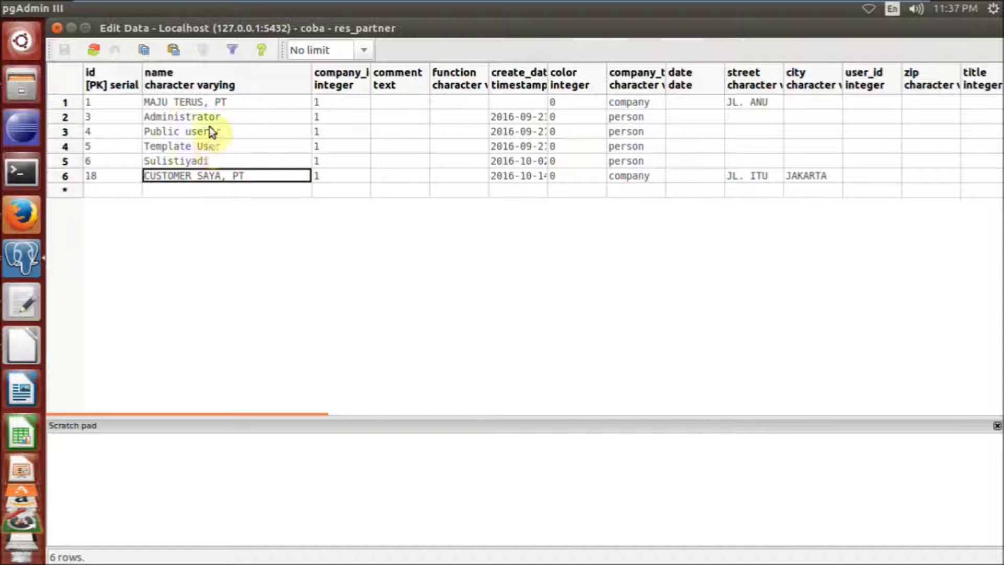
{"action": "left_click", "coordinate": [177, 77]}
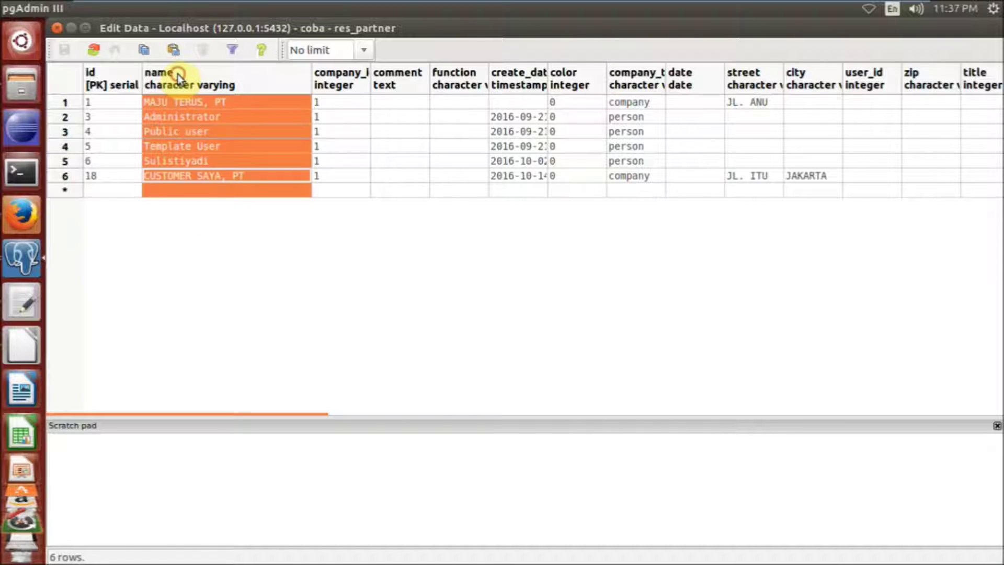
{"action": "left_click", "coordinate": [207, 131]}
{"action": "left_click", "coordinate": [209, 157]}
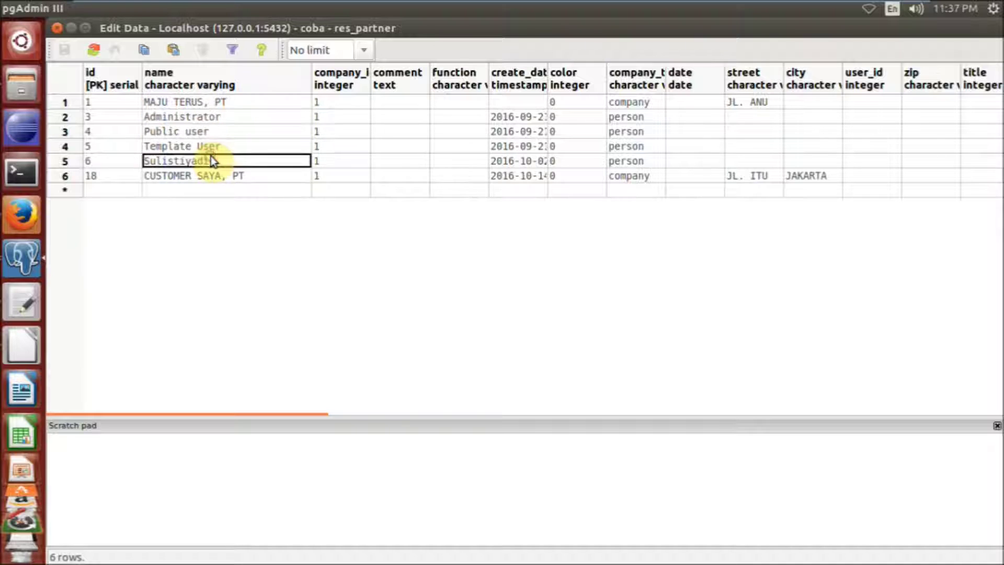
{"action": "left_click", "coordinate": [366, 162]}
{"action": "left_click", "coordinate": [440, 163]}
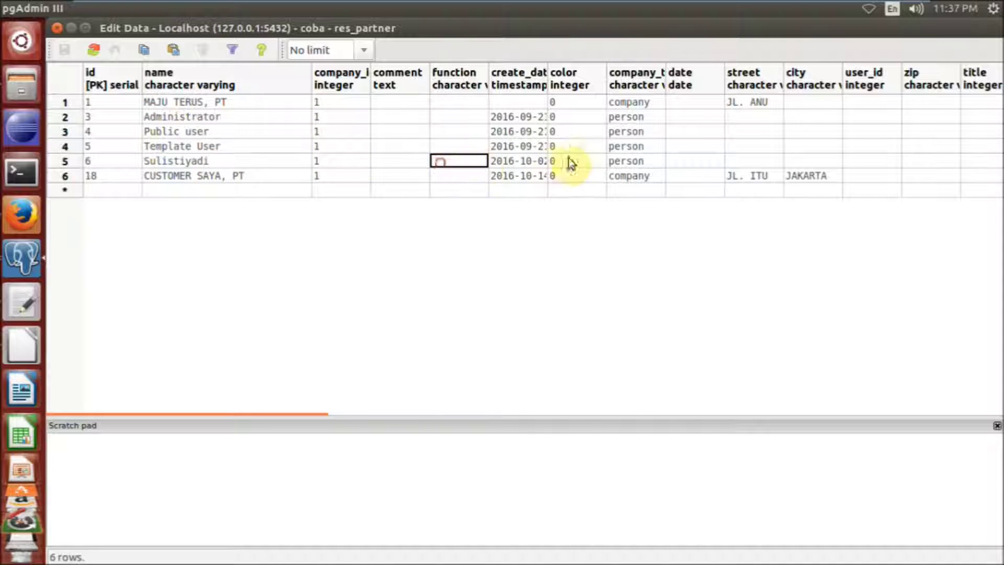
{"action": "left_click_drag", "start_coordinate": [548, 79], "coordinate": [621, 73]}
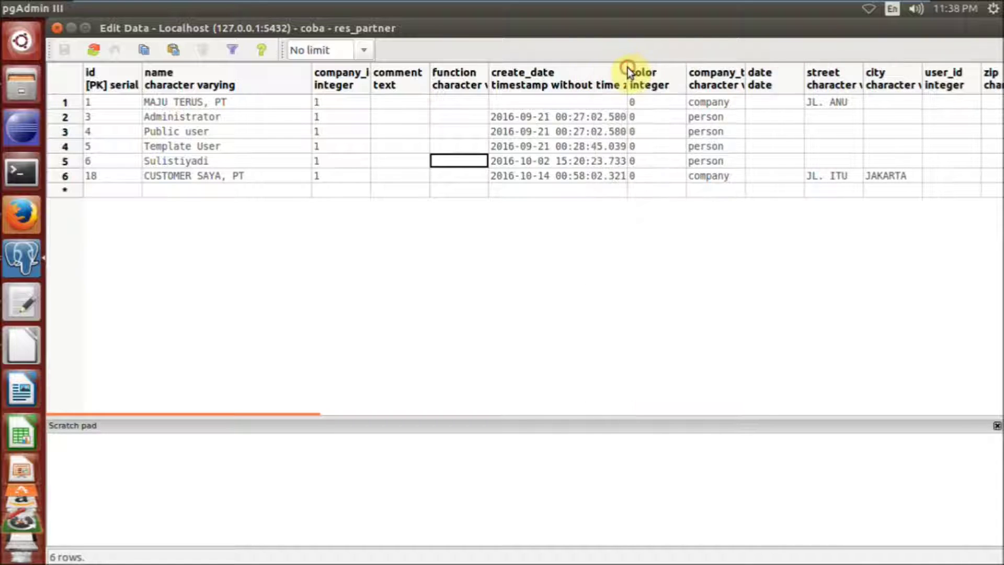
Step: Switch to Odoo and review the customer's internal notes, sales and purchases, and accounting details
{"action": "left_click", "coordinate": [29, 217]}
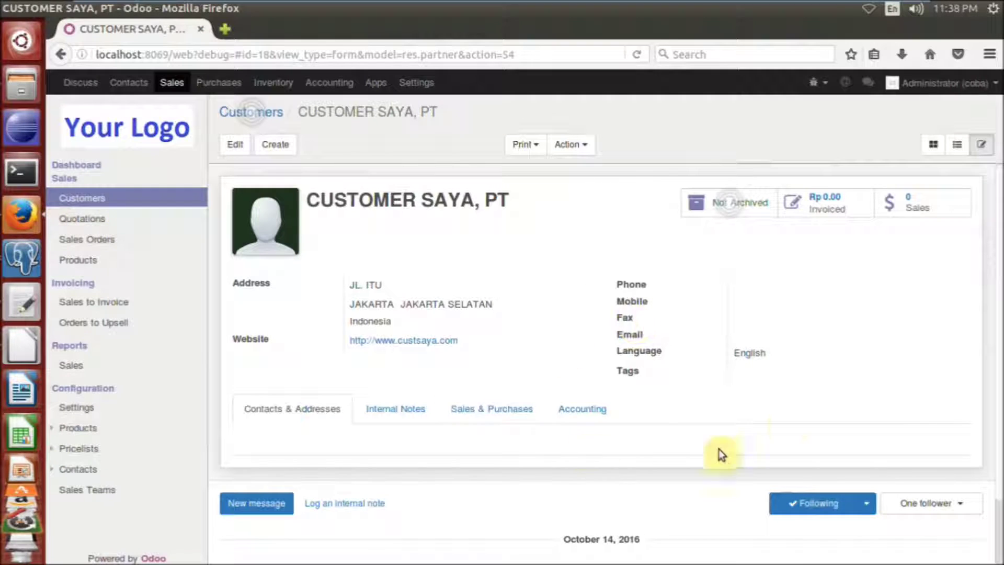
{"action": "left_click", "coordinate": [396, 409]}
{"action": "left_click", "coordinate": [495, 413]}
{"action": "left_click", "coordinate": [552, 417]}
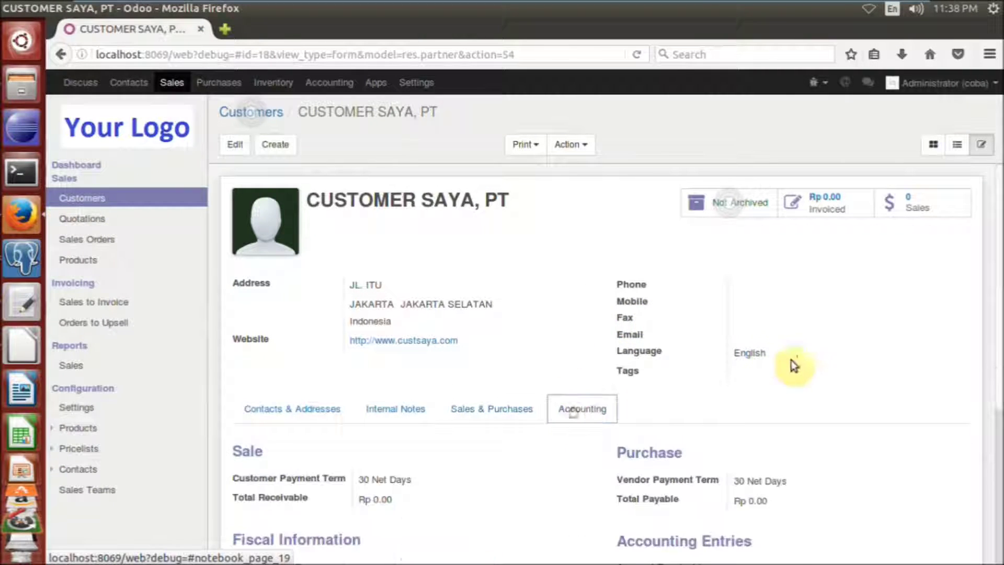
{"action": "scroll", "coordinate": [784, 366], "scroll_direction": "down", "scroll_amount": 5}
{"action": "scroll", "coordinate": [787, 208], "scroll_direction": "up", "scroll_amount": 5}
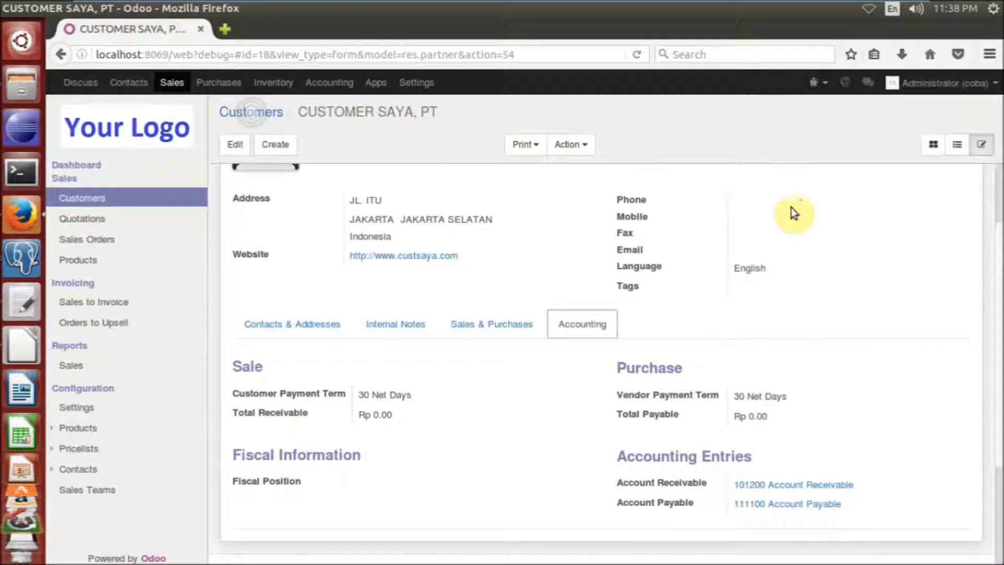
{"action": "scroll", "coordinate": [864, 305], "scroll_direction": "down", "scroll_amount": 1}
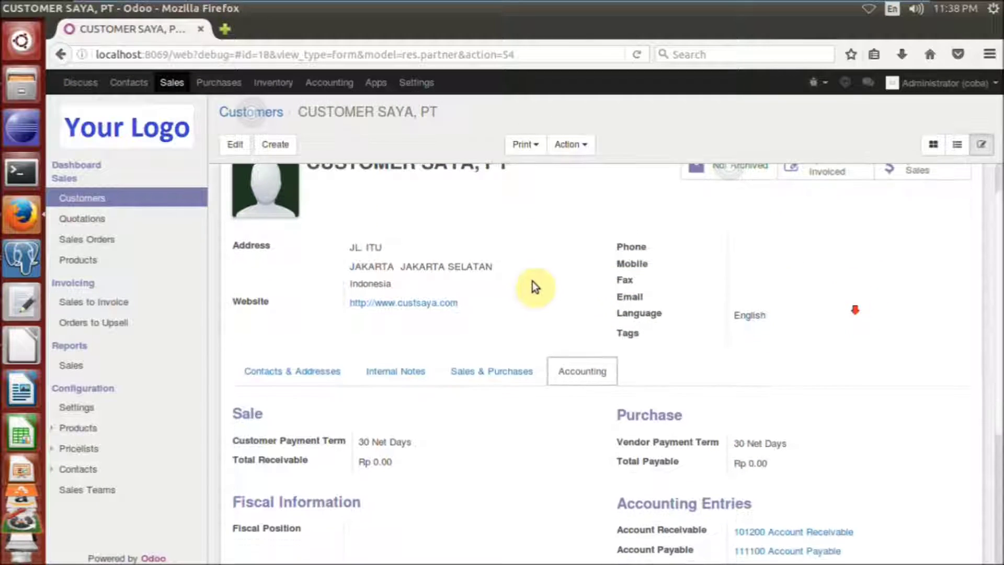
Step: Switch to pgAdmin and inspect the CUSTOMER SAYA, PT row from id through comment
{"action": "left_click", "coordinate": [24, 265]}
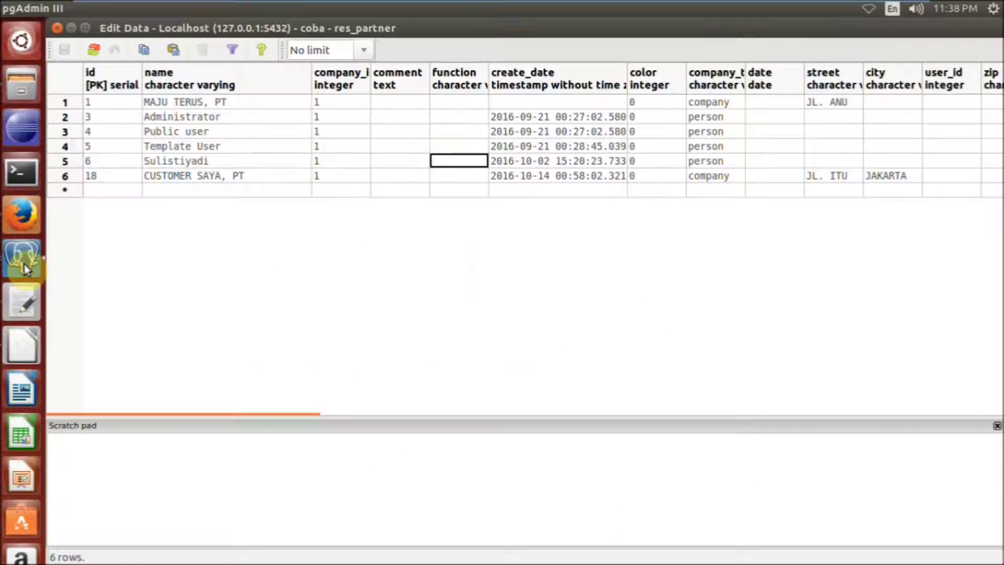
{"action": "left_click", "coordinate": [114, 180]}
{"action": "left_click", "coordinate": [186, 180]}
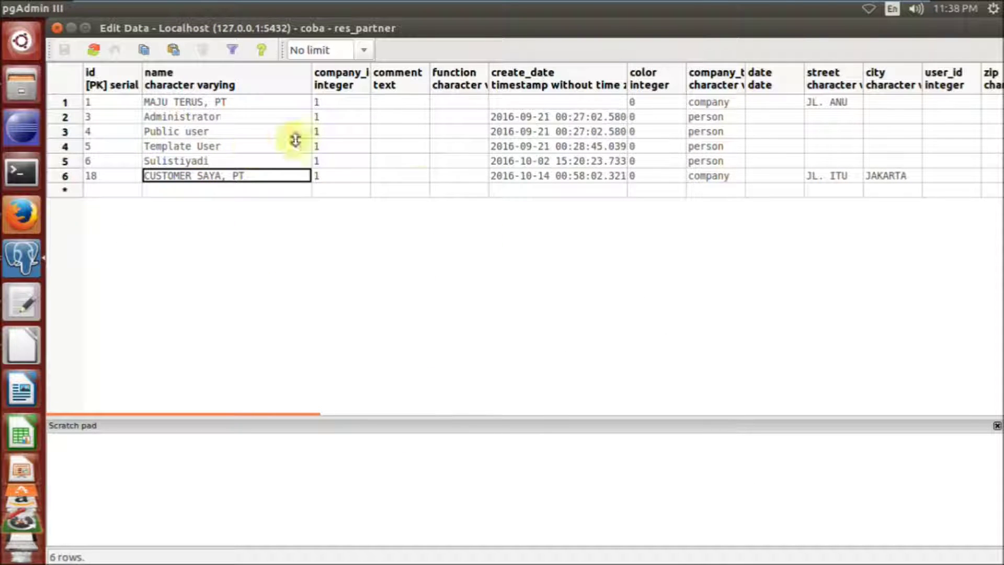
{"action": "left_click", "coordinate": [350, 176]}
{"action": "left_click", "coordinate": [396, 175]}
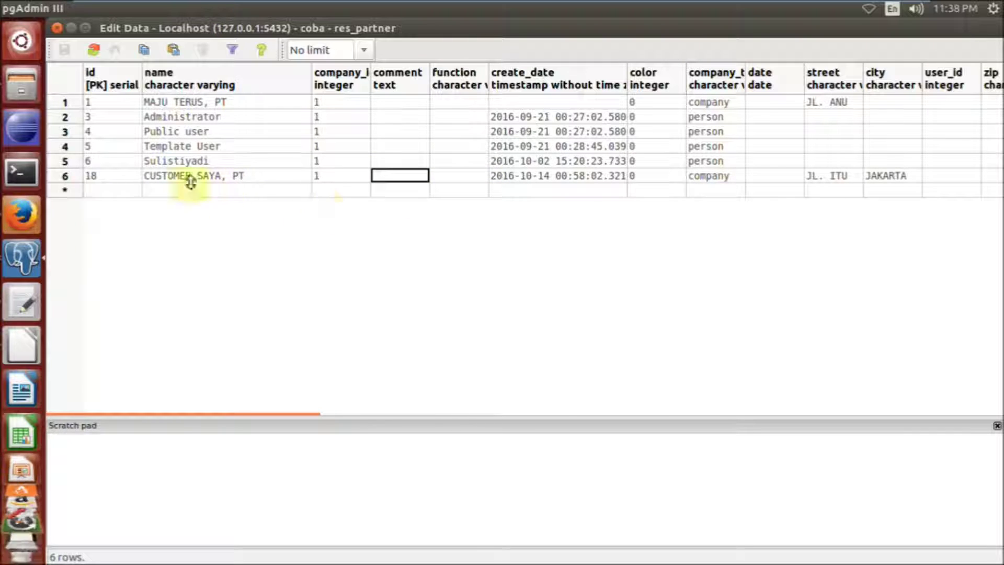
Step: Switch to Odoo and review the Contacts & Addresses details of CUSTOMER SAYA, PT
{"action": "left_click", "coordinate": [16, 222]}
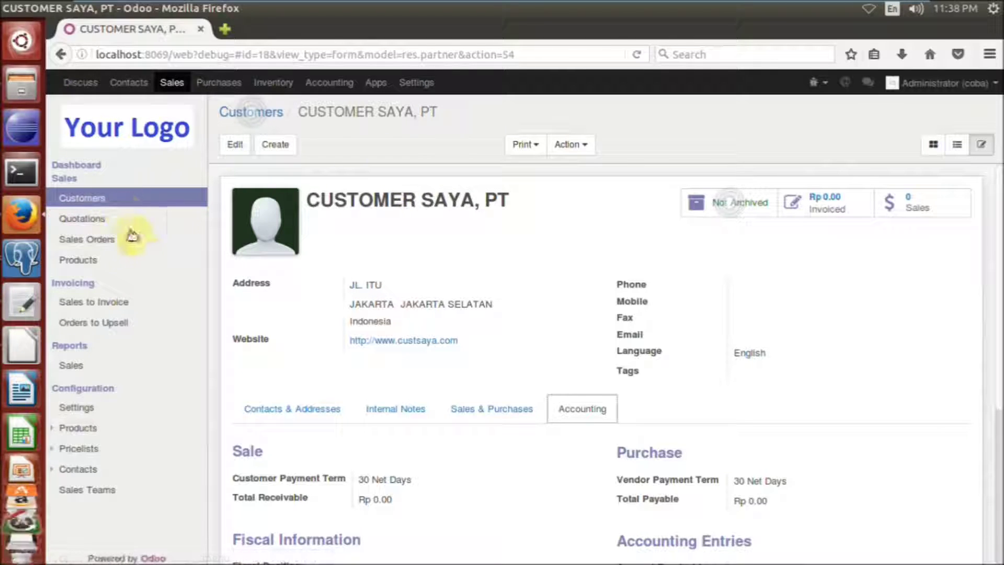
{"action": "scroll", "coordinate": [573, 240], "scroll_direction": "down", "scroll_amount": 1}
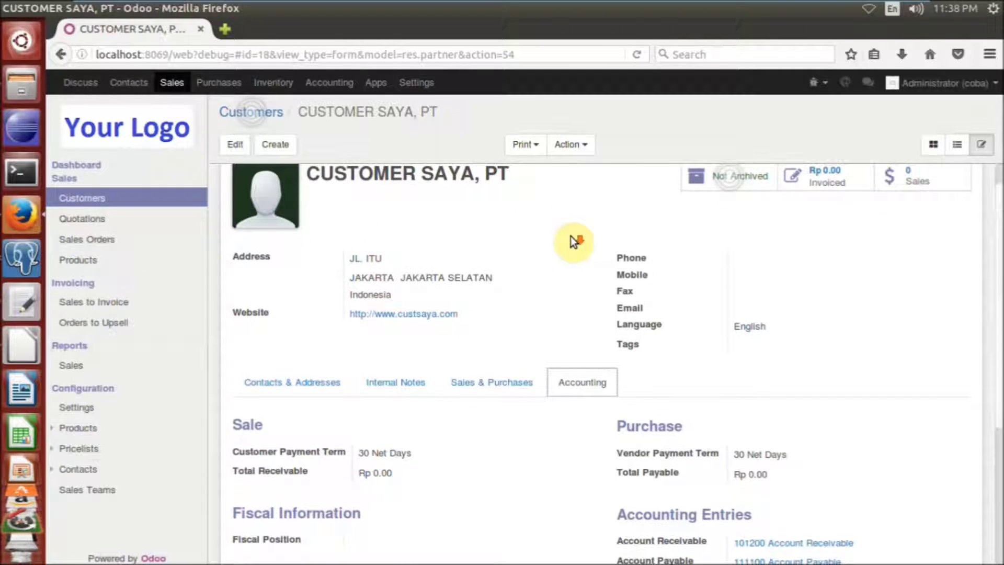
{"action": "left_click", "coordinate": [272, 374]}
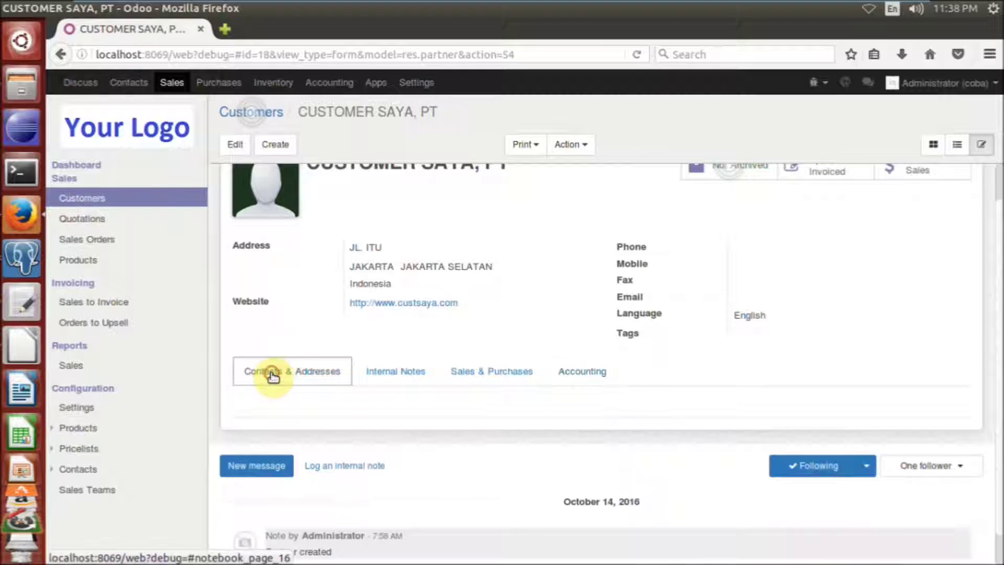
{"action": "scroll", "coordinate": [510, 272], "scroll_direction": "up", "scroll_amount": 1}
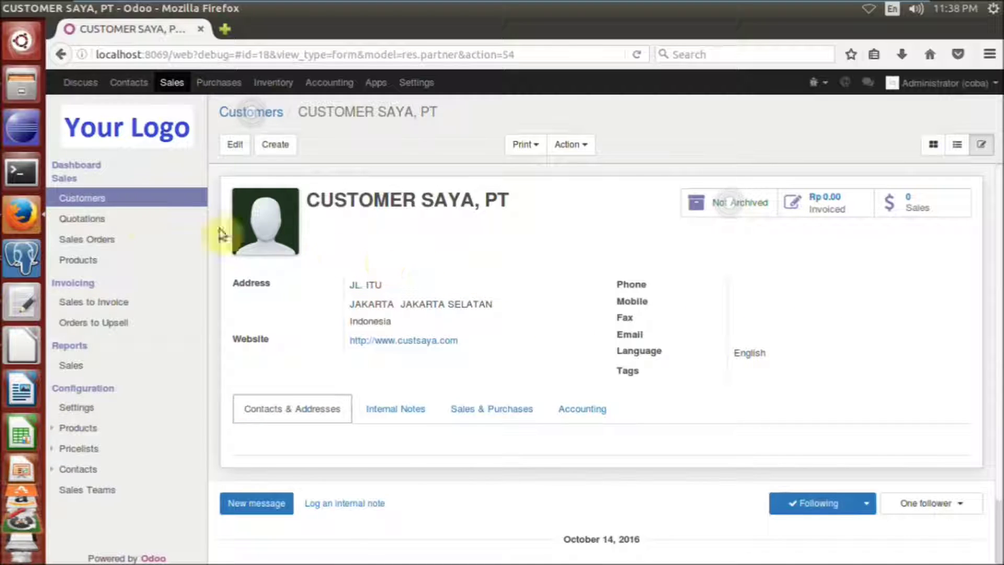
Step: Display the Customers list and open the Import a File page for Quotations
{"action": "left_click", "coordinate": [100, 200]}
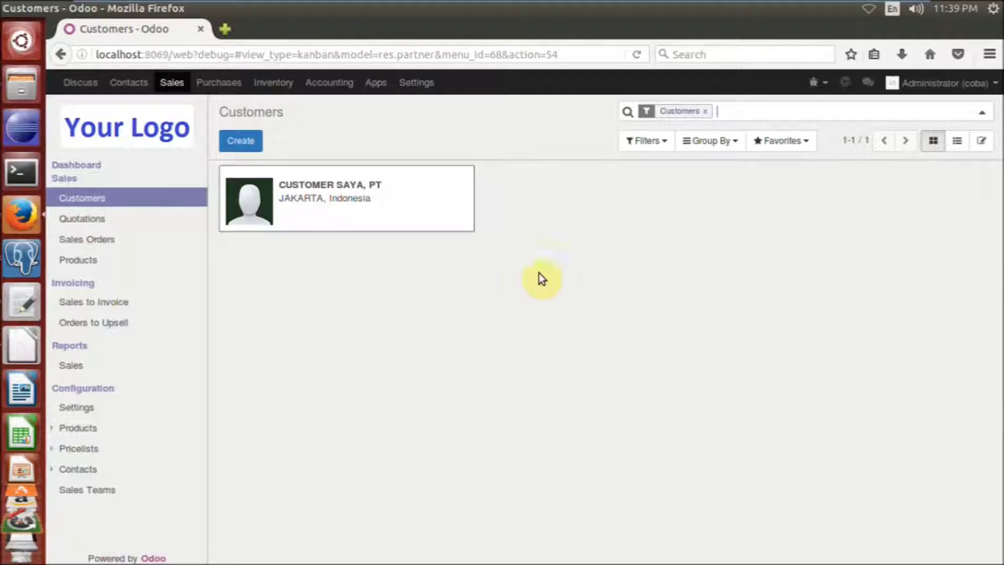
{"action": "left_click", "coordinate": [89, 220]}
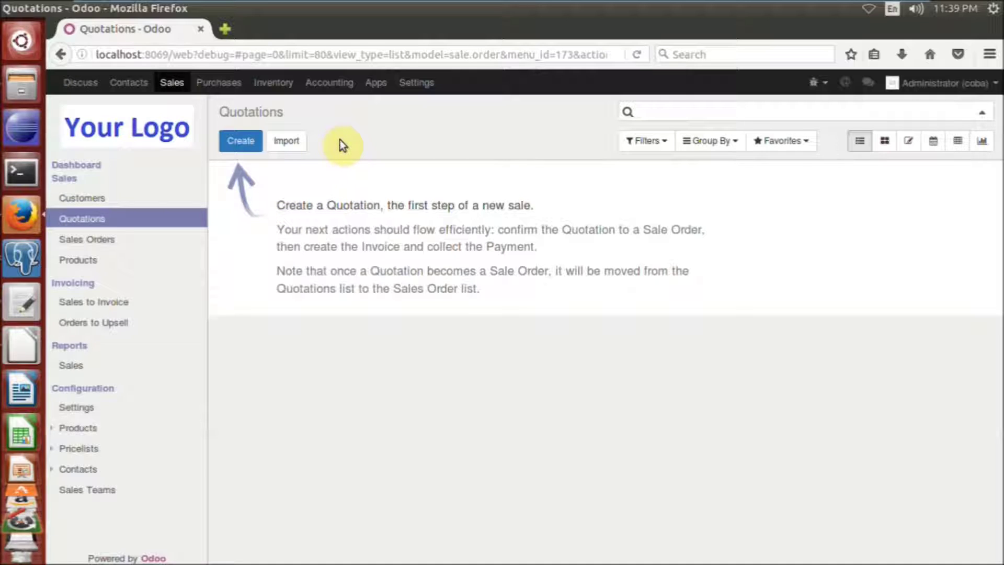
{"action": "left_click", "coordinate": [290, 144]}
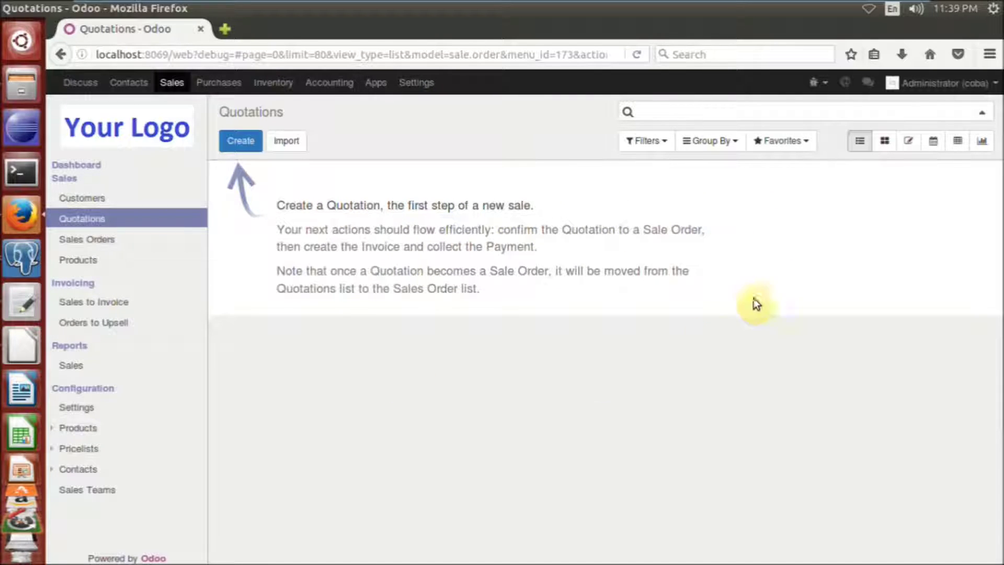
{"action": "left_click", "coordinate": [287, 145]}
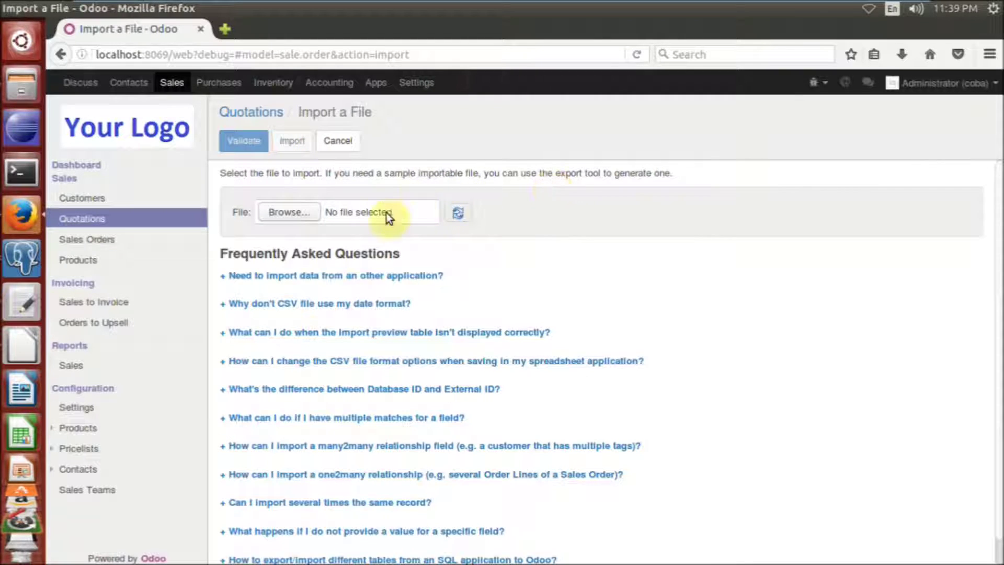
{"action": "scroll", "coordinate": [828, 243], "scroll_direction": "down", "scroll_amount": 1}
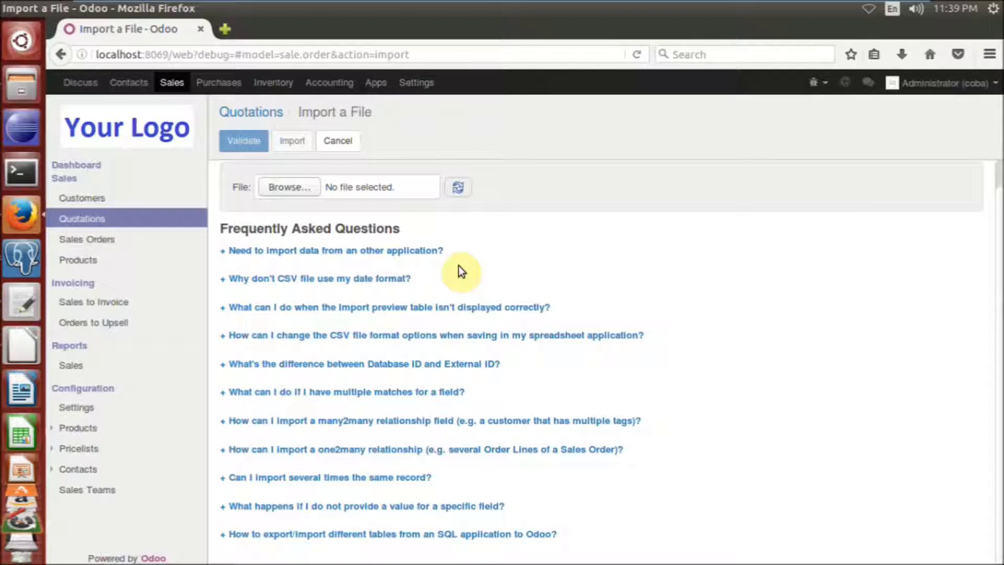
{"action": "scroll", "coordinate": [368, 250], "scroll_direction": "up", "scroll_amount": 1}
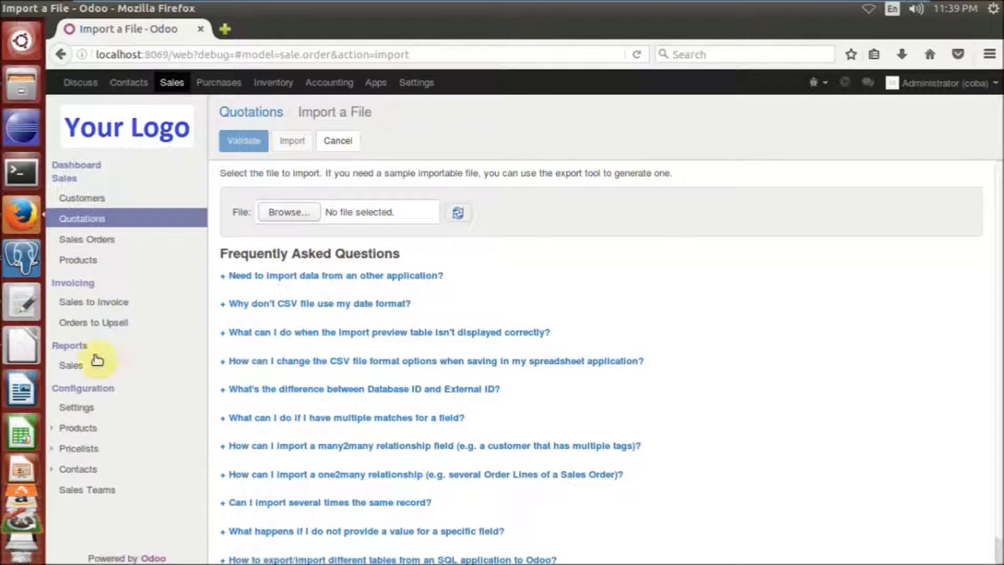
Step: Switch to the LibreOffice Text Import dialog for Customer_List_XYZ.csv and examine the CustomerID and CustomerName columns in the preview
{"action": "left_click", "coordinate": [22, 347]}
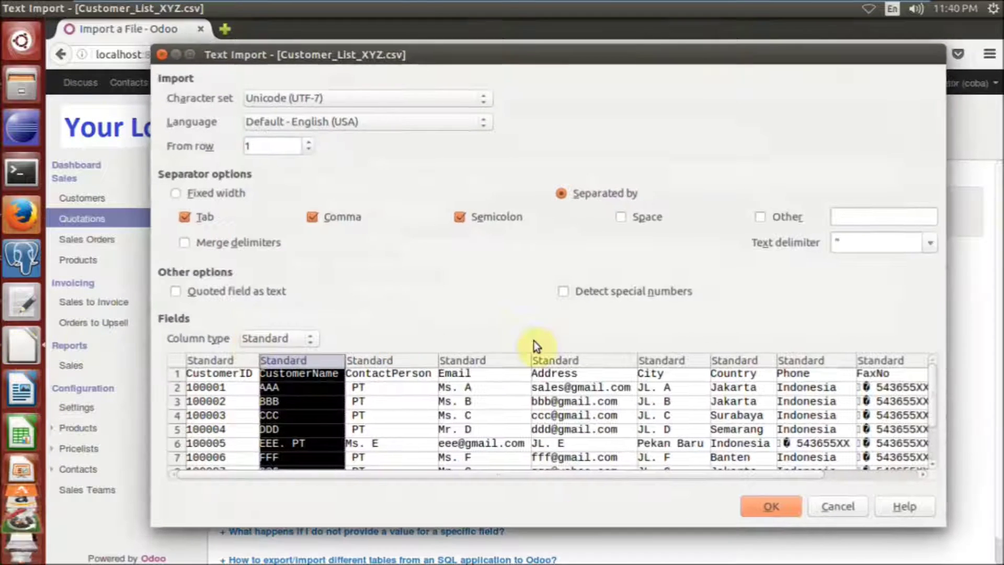
{"action": "left_click", "coordinate": [301, 413]}
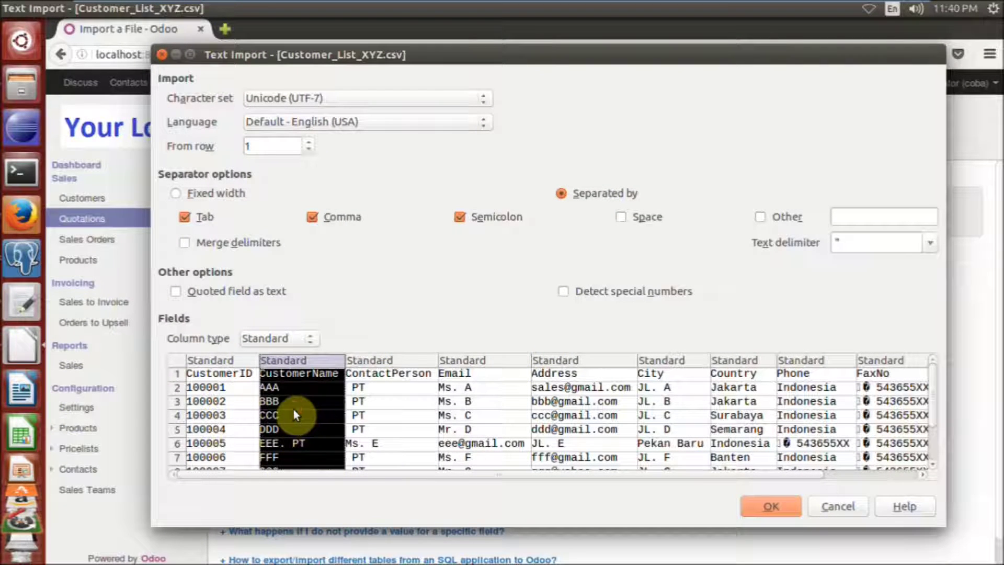
{"action": "left_click", "coordinate": [222, 408]}
{"action": "scroll", "coordinate": [381, 409], "scroll_direction": "down", "scroll_amount": 1}
{"action": "scroll", "coordinate": [381, 408], "scroll_direction": "down", "scroll_amount": 1}
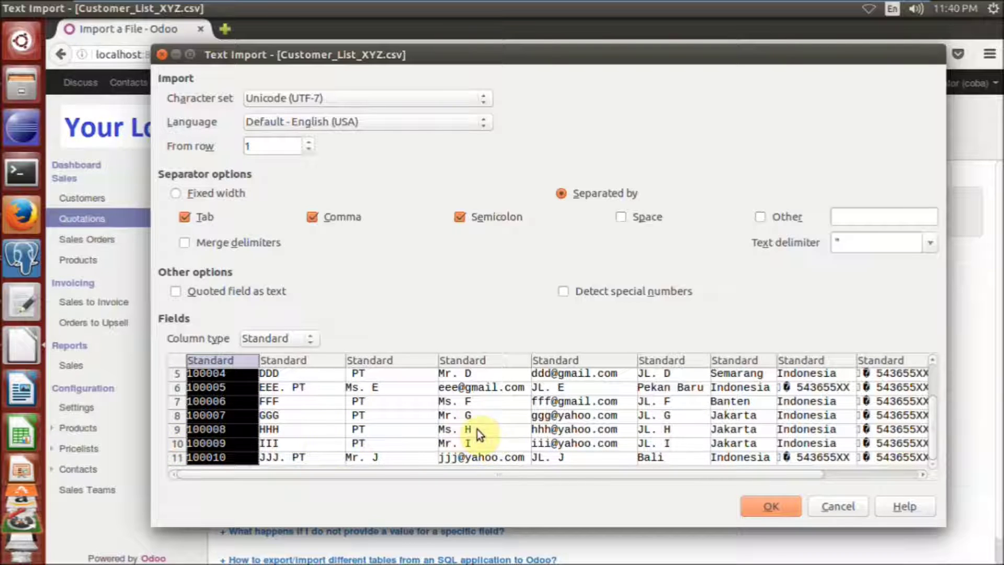
{"action": "scroll", "coordinate": [592, 424], "scroll_direction": "up", "scroll_amount": 1}
{"action": "left_click", "coordinate": [375, 414]}
{"action": "left_click", "coordinate": [297, 407]}
{"action": "left_click", "coordinate": [197, 409]}
{"action": "left_click", "coordinate": [332, 415]}
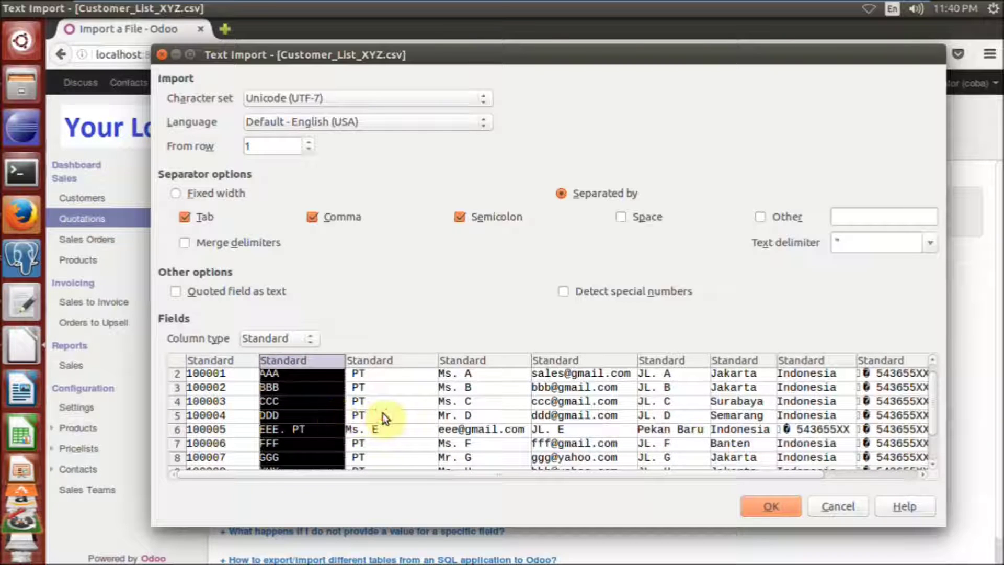
Step: Examine the preview columns from ContactPerson through FaxNo in Customer_List_XYZ.csv
{"action": "left_click", "coordinate": [385, 417]}
{"action": "left_click", "coordinate": [458, 413]}
{"action": "left_click", "coordinate": [567, 413]}
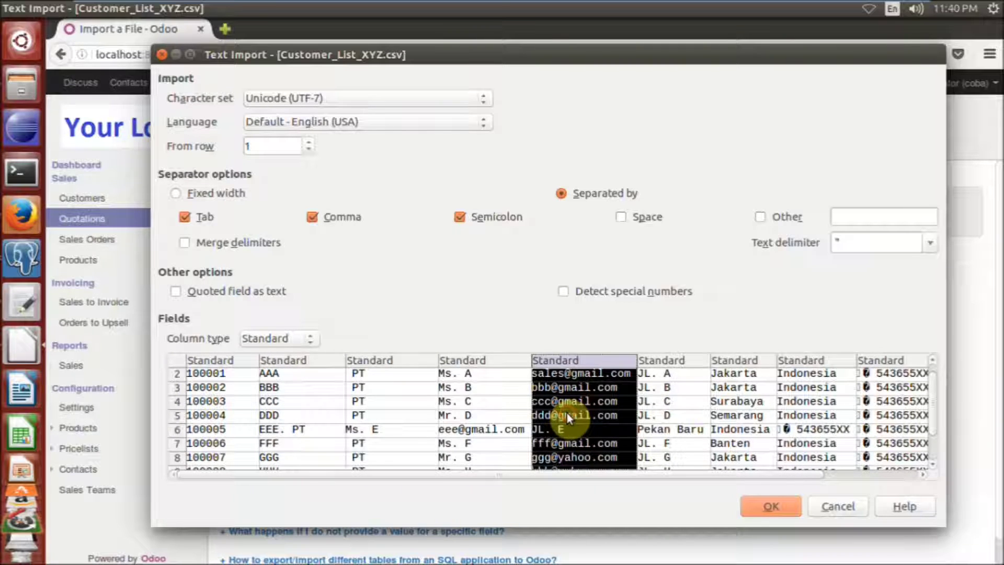
{"action": "left_click", "coordinate": [681, 413]}
{"action": "left_click", "coordinate": [729, 414]}
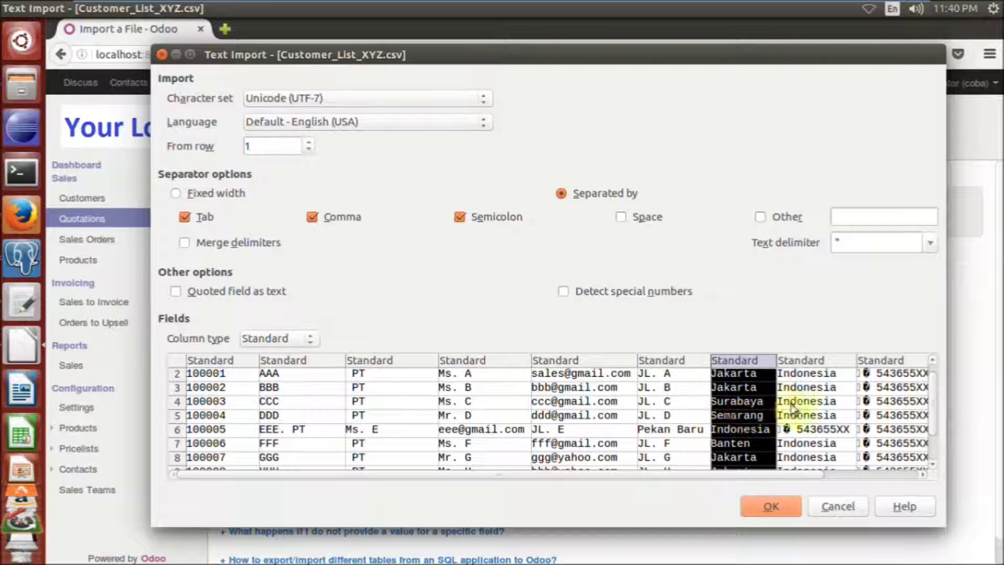
{"action": "left_click", "coordinate": [808, 403]}
{"action": "left_click", "coordinate": [887, 402]}
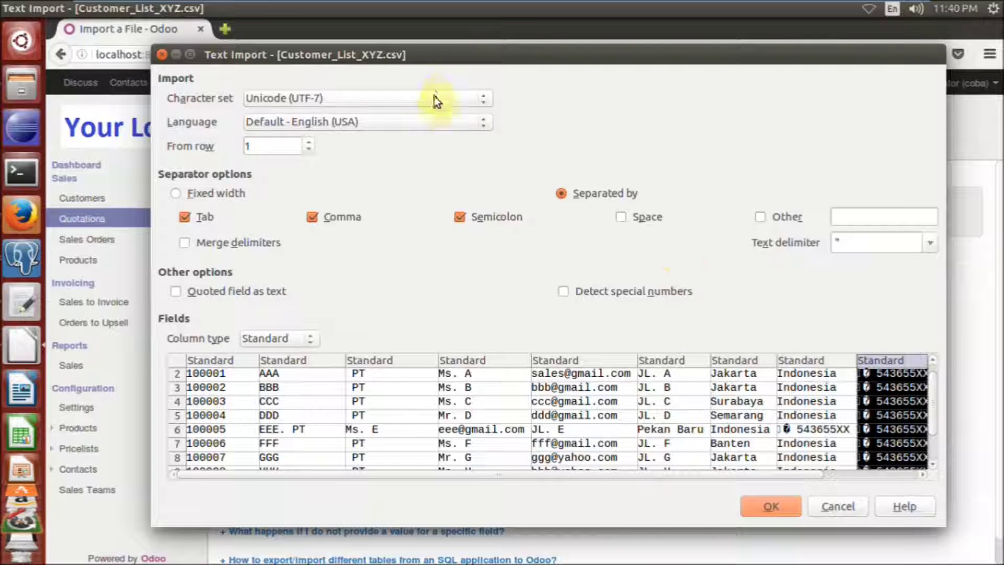
Step: Maximize the Text Import dialog and compare the Email, CustomerID and CustomerName columns in the preview
{"action": "double_click", "coordinate": [422, 52]}
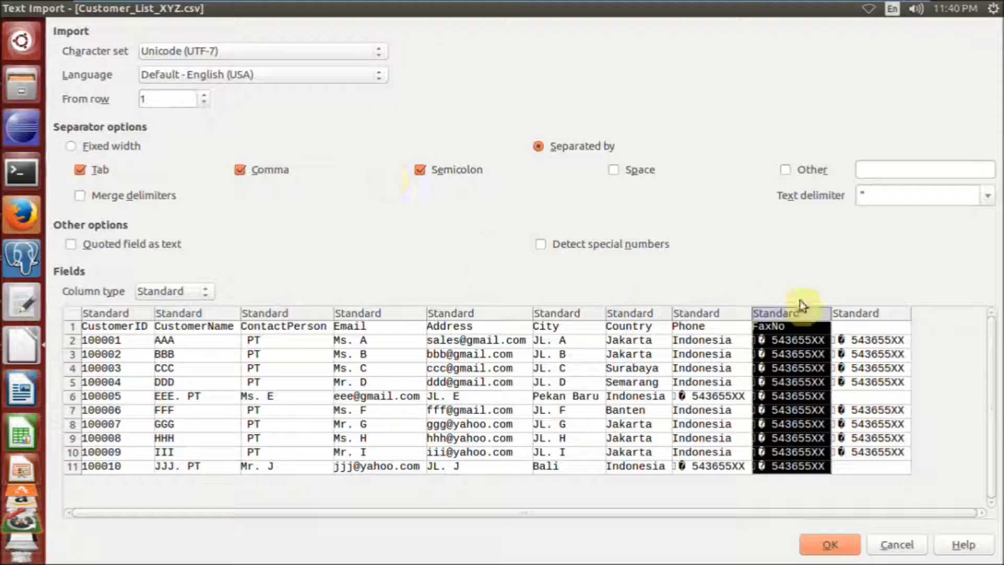
{"action": "left_click", "coordinate": [359, 387]}
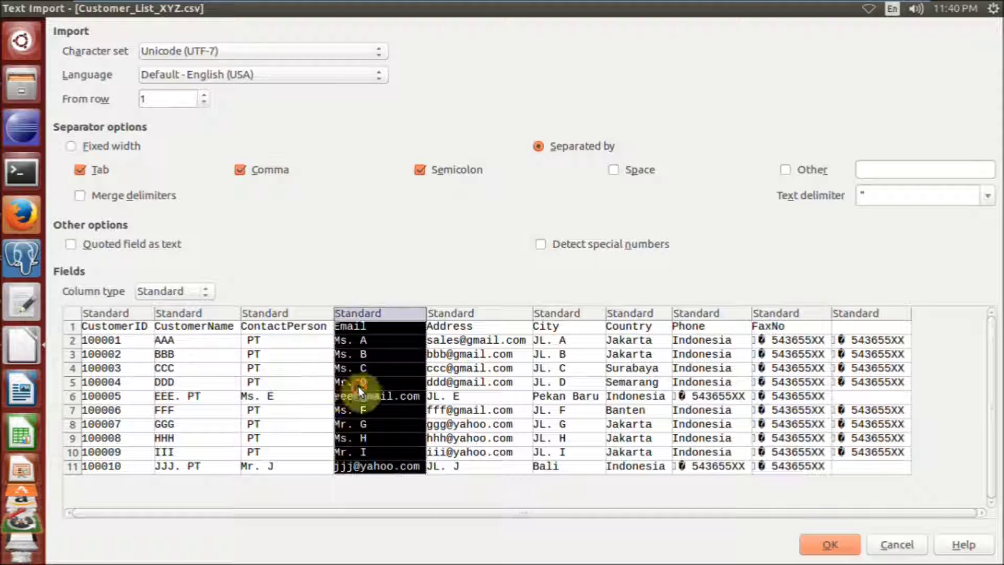
{"action": "left_click", "coordinate": [127, 397]}
{"action": "left_click", "coordinate": [180, 400]}
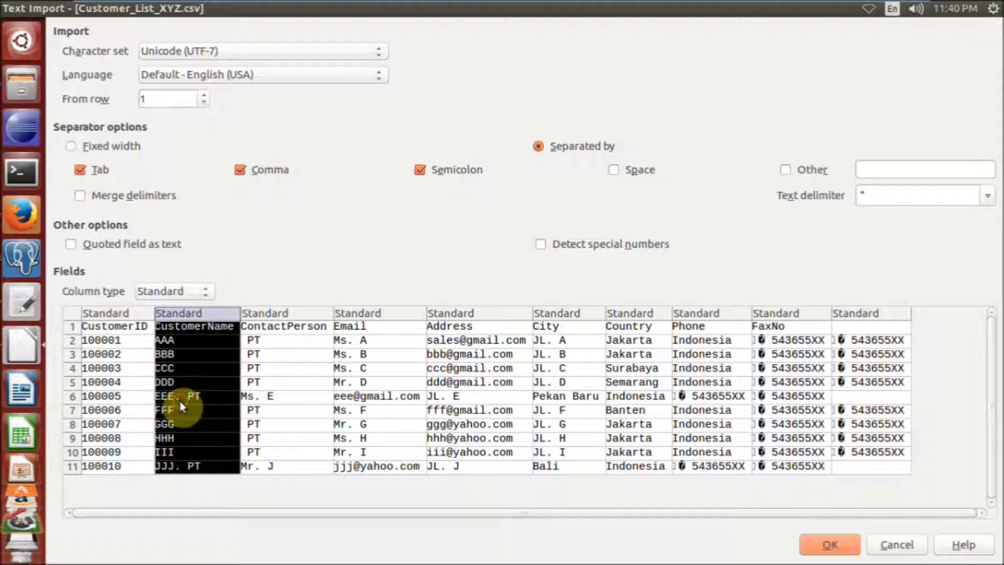
{"action": "left_click", "coordinate": [101, 400]}
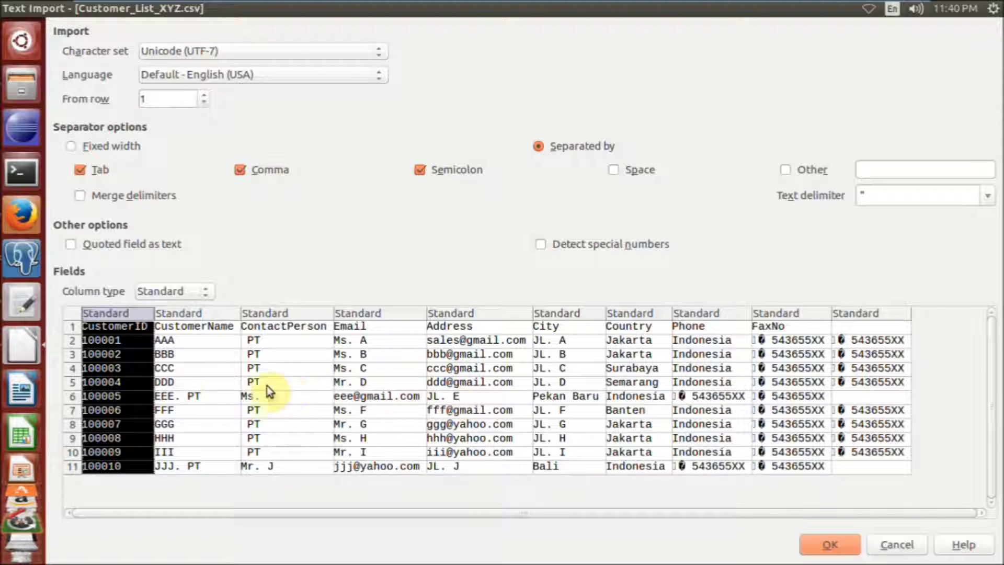
{"action": "left_click", "coordinate": [178, 382]}
{"action": "left_click", "coordinate": [128, 384]}
{"action": "left_click", "coordinate": [207, 383]}
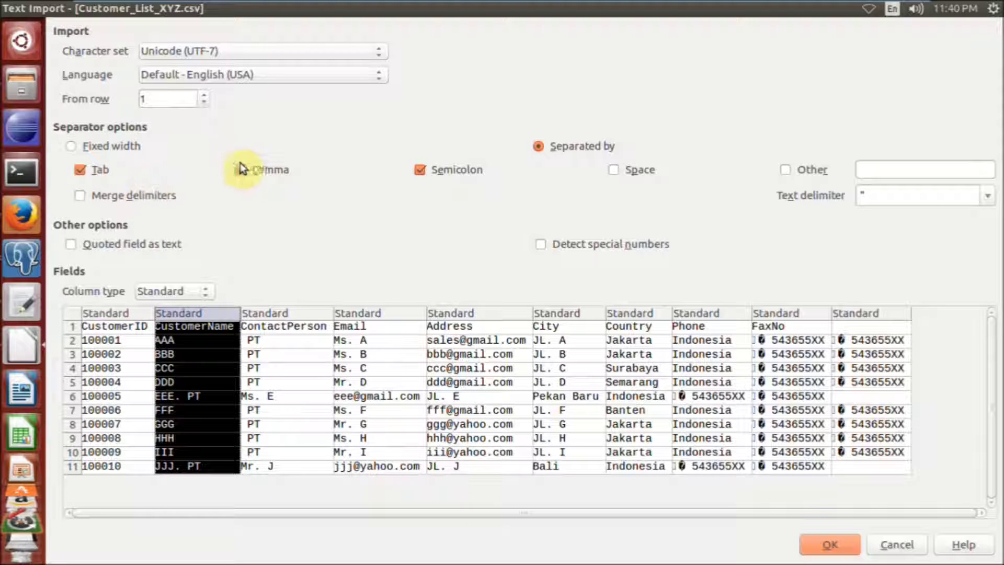
Step: Check how the data lines up under the Email, Address, City, Country and Phone headers of the preview
{"action": "left_click", "coordinate": [391, 379]}
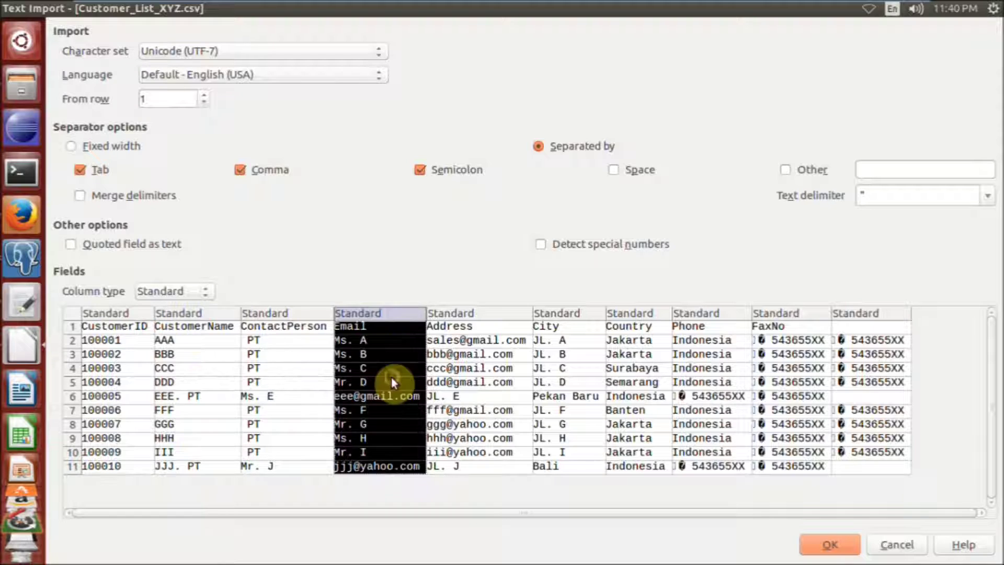
{"action": "left_click", "coordinate": [454, 386]}
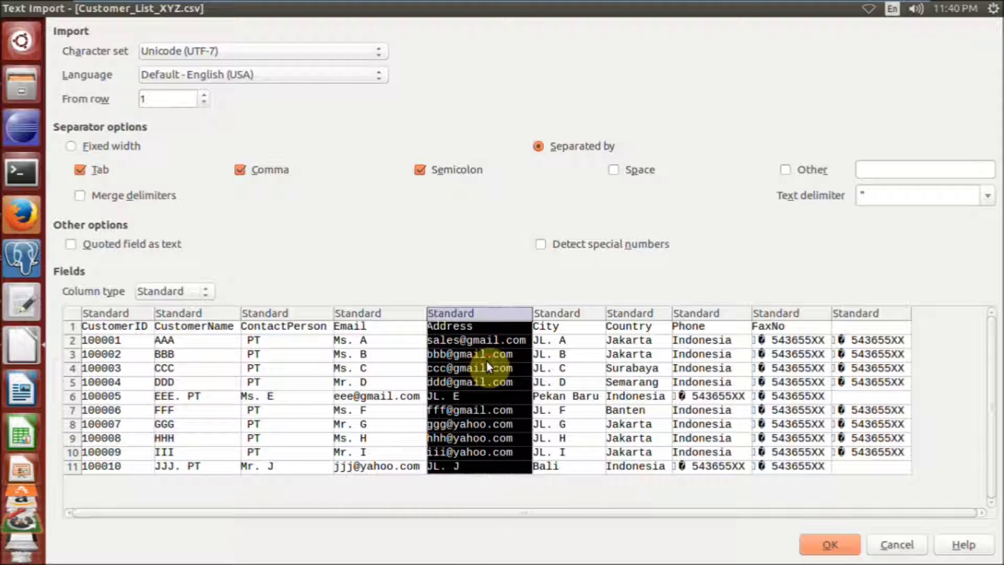
{"action": "left_click", "coordinate": [353, 379]}
{"action": "left_click", "coordinate": [462, 384]}
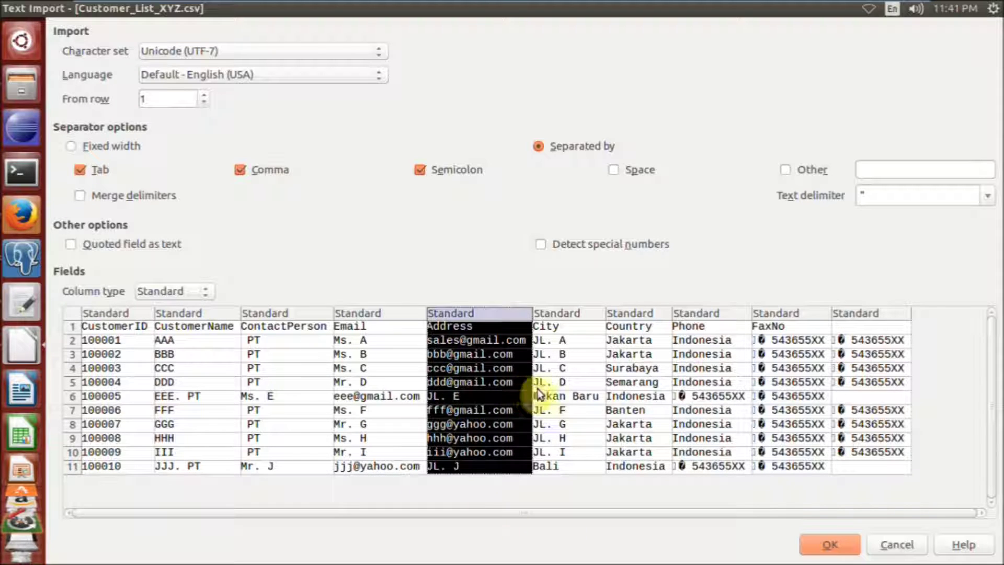
{"action": "left_click", "coordinate": [563, 388]}
{"action": "left_click", "coordinate": [627, 396]}
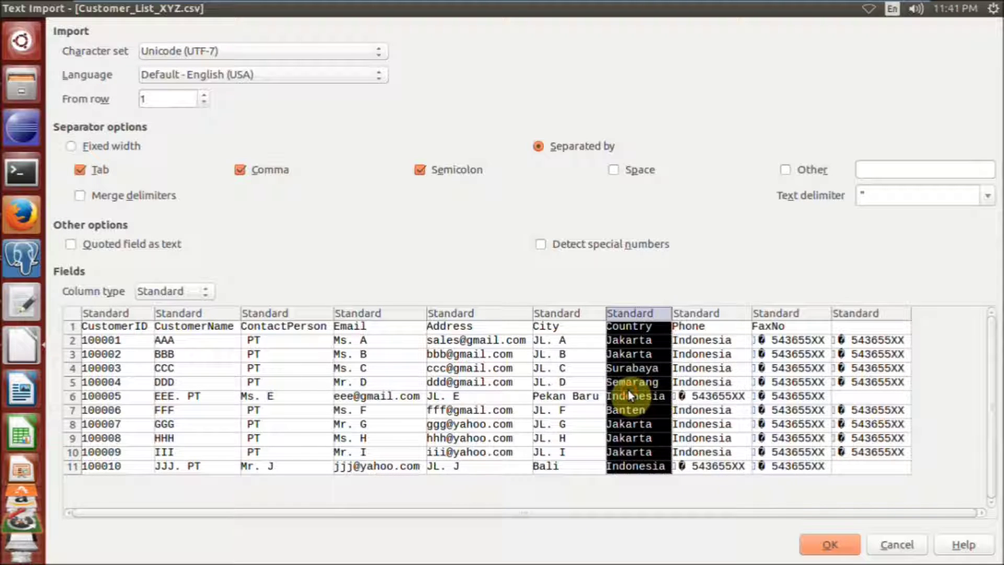
{"action": "left_click", "coordinate": [724, 379]}
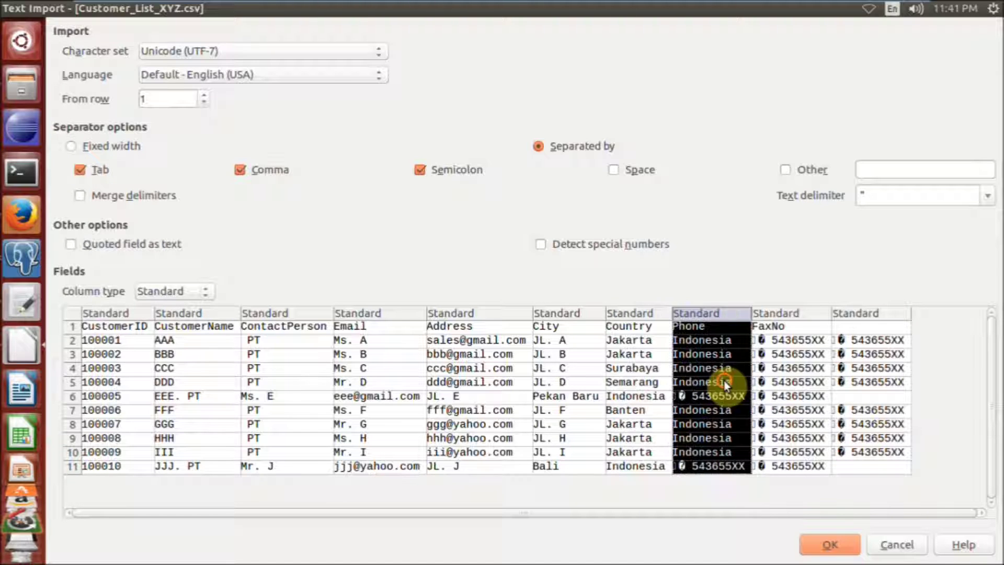
{"action": "left_click", "coordinate": [653, 368]}
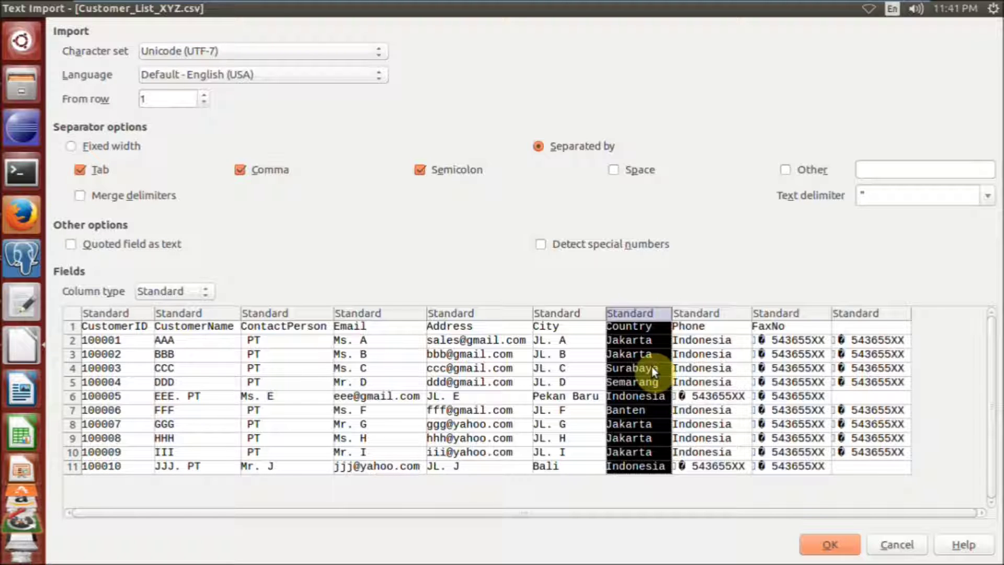
Step: Compare the Email, Address and City columns against row 6 of the preview
{"action": "left_click", "coordinate": [497, 377]}
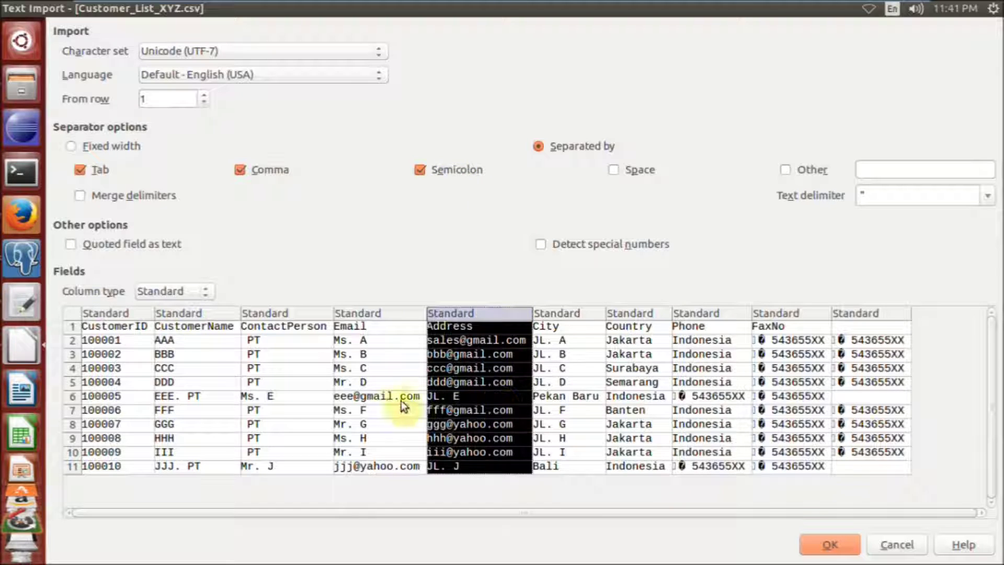
{"action": "left_click", "coordinate": [380, 400]}
{"action": "left_click", "coordinate": [472, 400]}
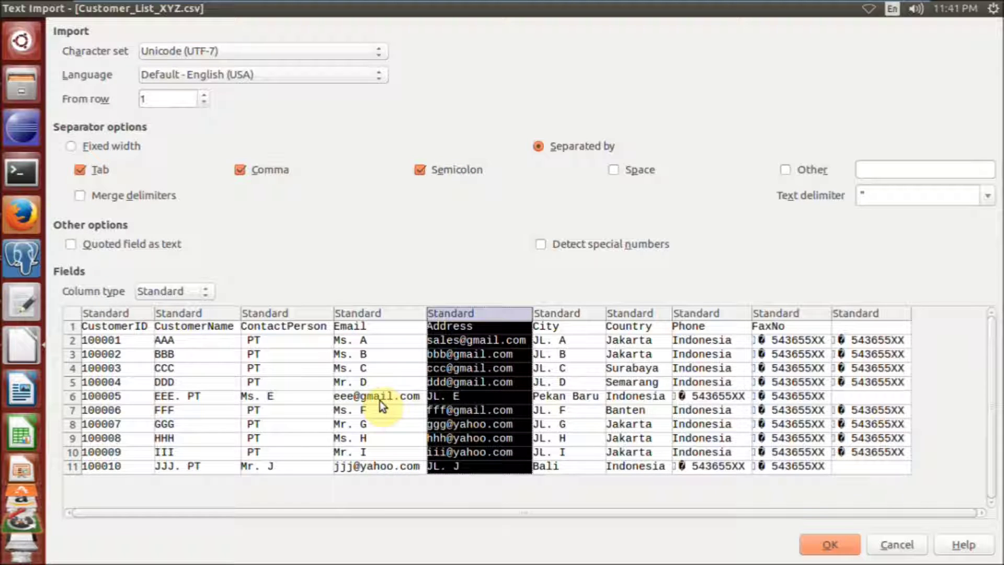
{"action": "left_click", "coordinate": [380, 400]}
{"action": "left_click", "coordinate": [469, 391]}
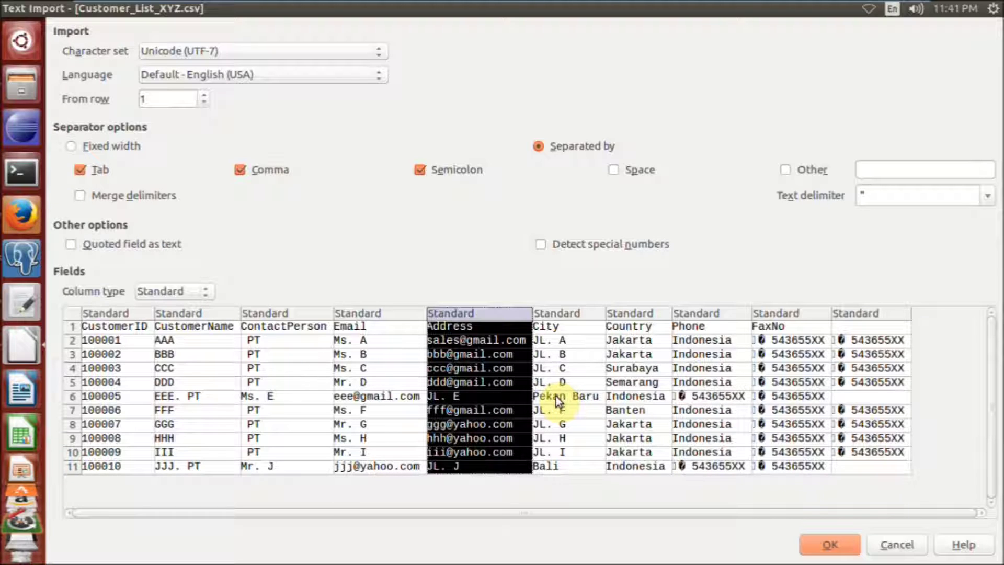
{"action": "left_click", "coordinate": [393, 407]}
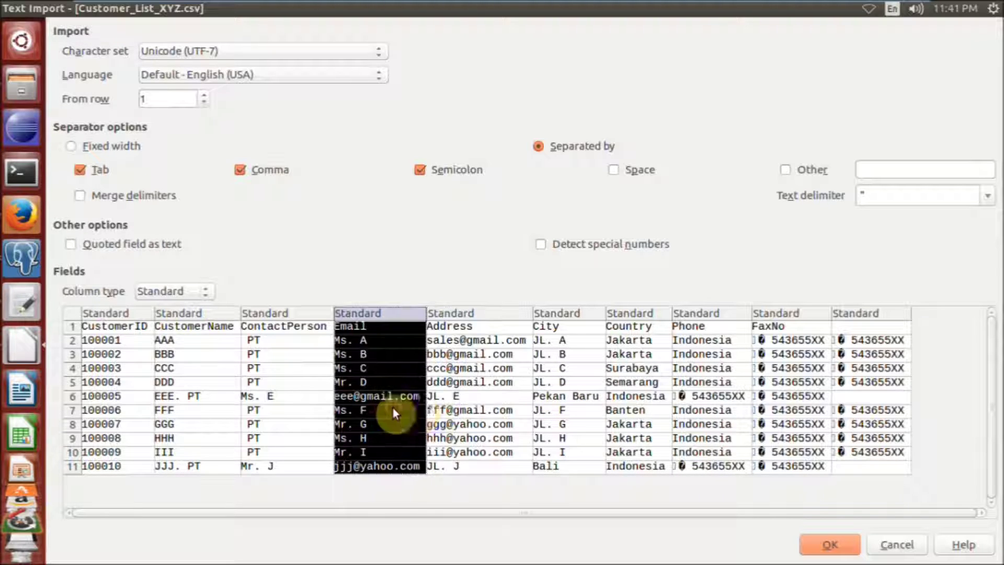
{"action": "left_click", "coordinate": [481, 408]}
{"action": "left_click", "coordinate": [555, 402]}
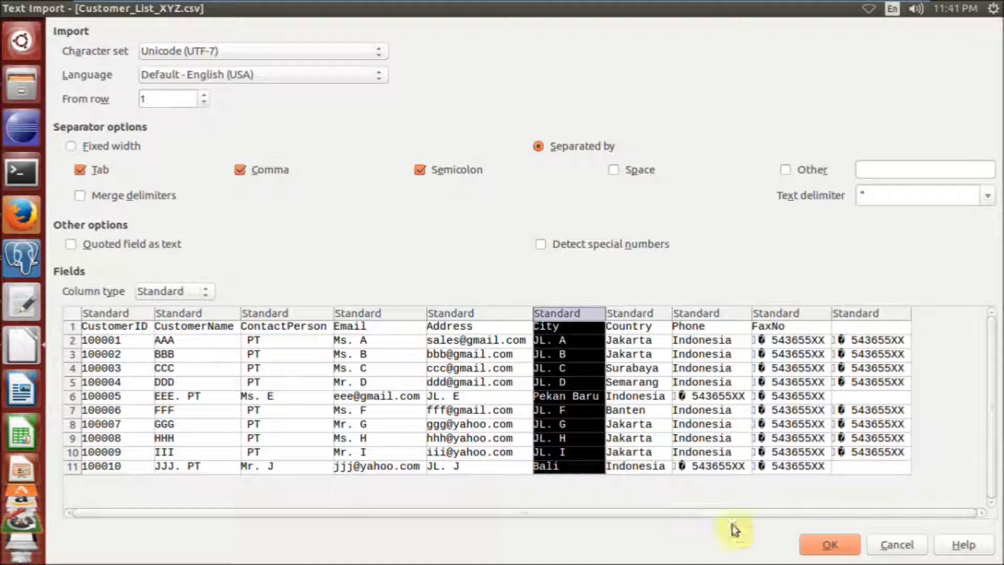
Step: Cancel the text import of Customer_List_XYZ.csv and return to Odoo's Import a File page
{"action": "left_click", "coordinate": [896, 545]}
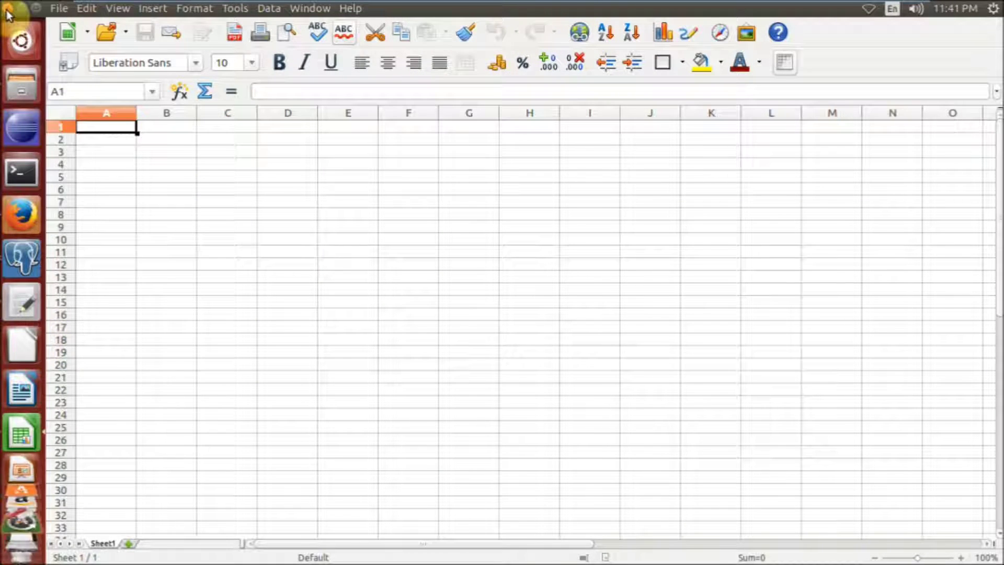
{"action": "key", "text": "alt+Tab"}
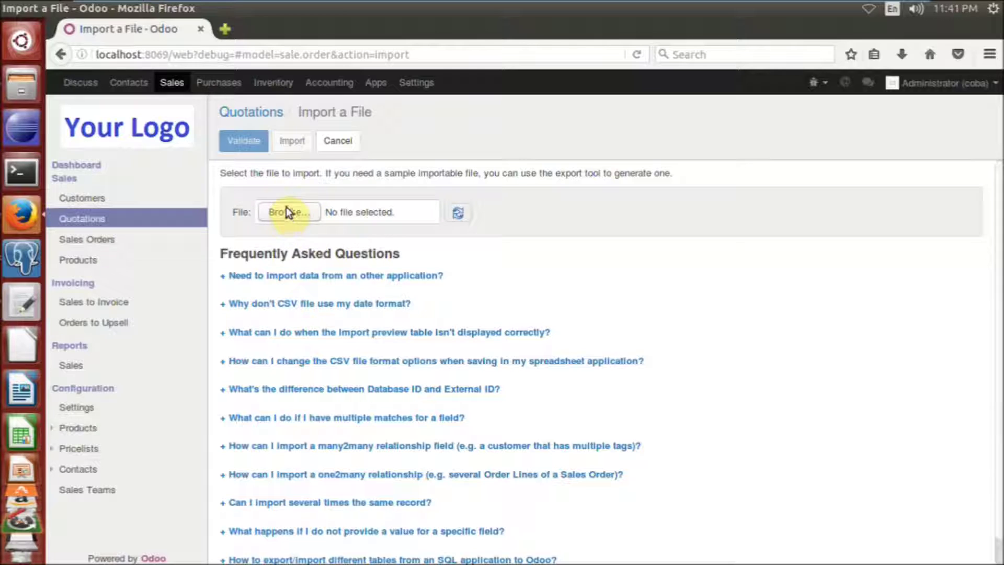
Step: Switch from the quotation import to Customers, show them as a list and open the customer file import page
{"action": "left_click", "coordinate": [89, 222]}
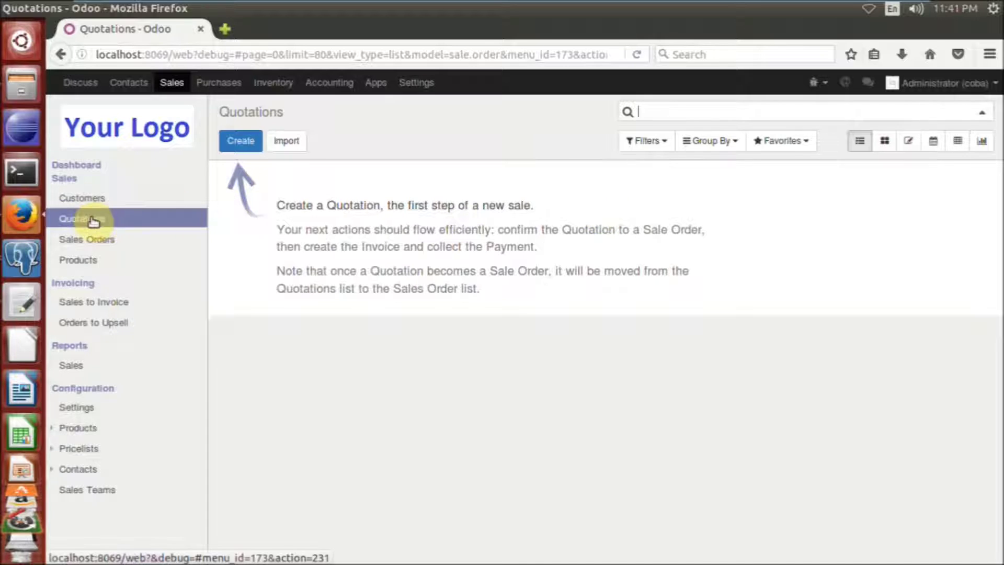
{"action": "left_click", "coordinate": [86, 199]}
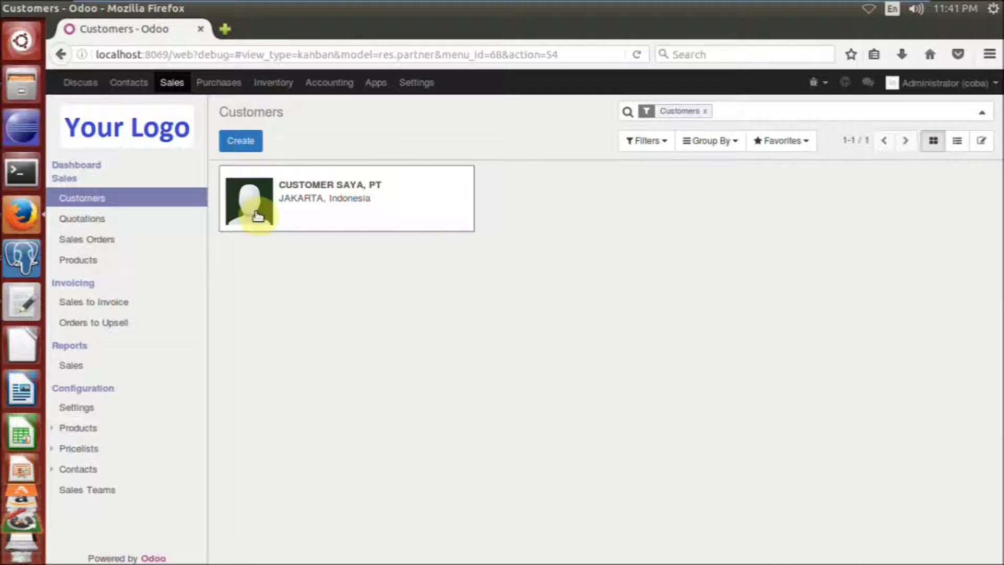
{"action": "left_click", "coordinate": [957, 147]}
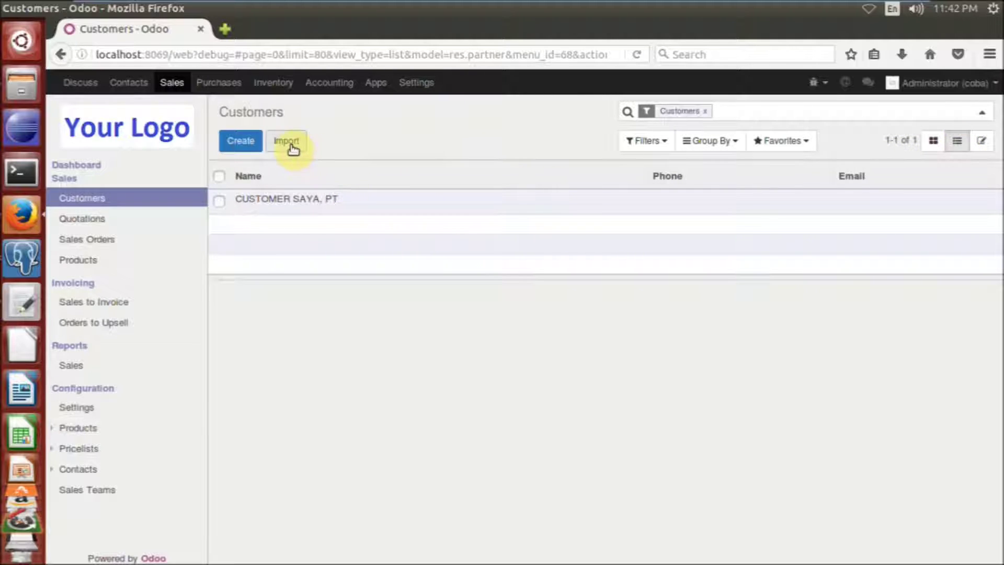
{"action": "left_click", "coordinate": [932, 142]}
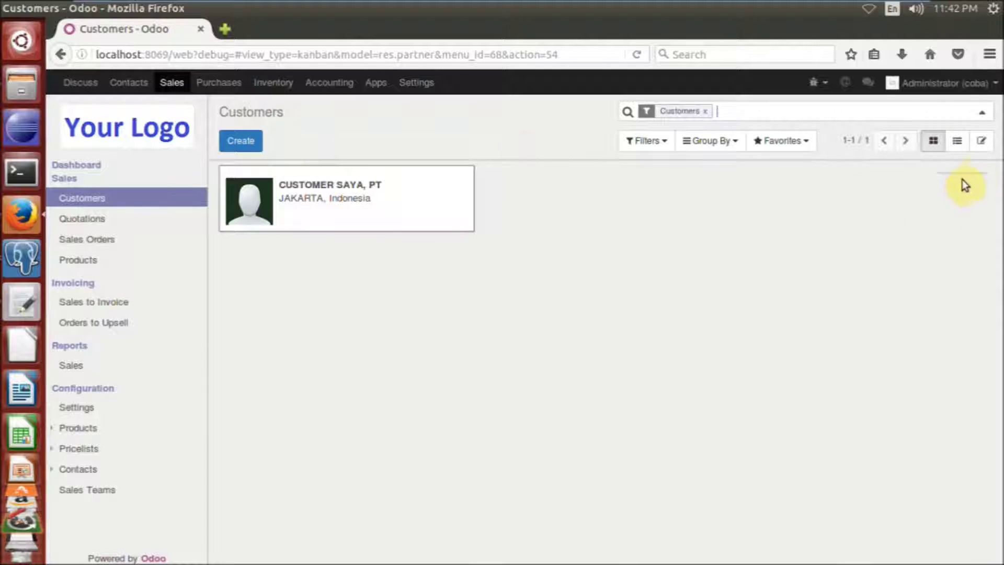
{"action": "left_click", "coordinate": [961, 145]}
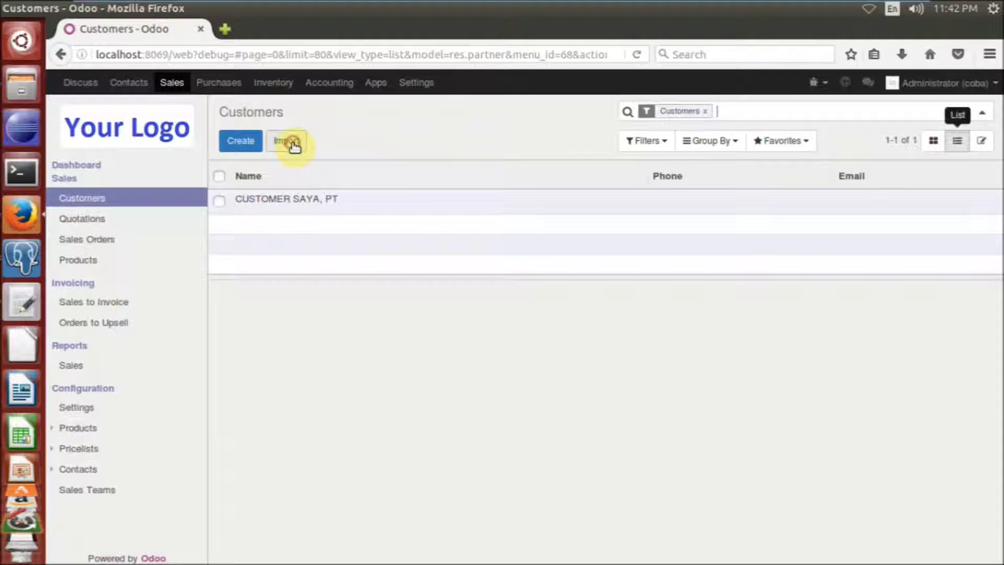
{"action": "left_click", "coordinate": [292, 141]}
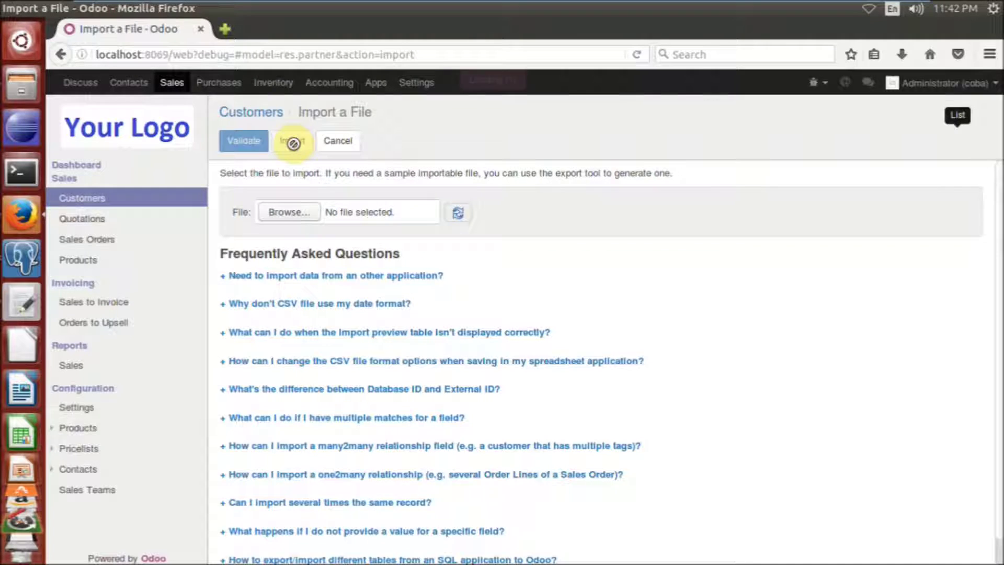
Step: Load Customer_List_XYZ.csv from the Documents folder as the file to import
{"action": "left_click", "coordinate": [287, 213]}
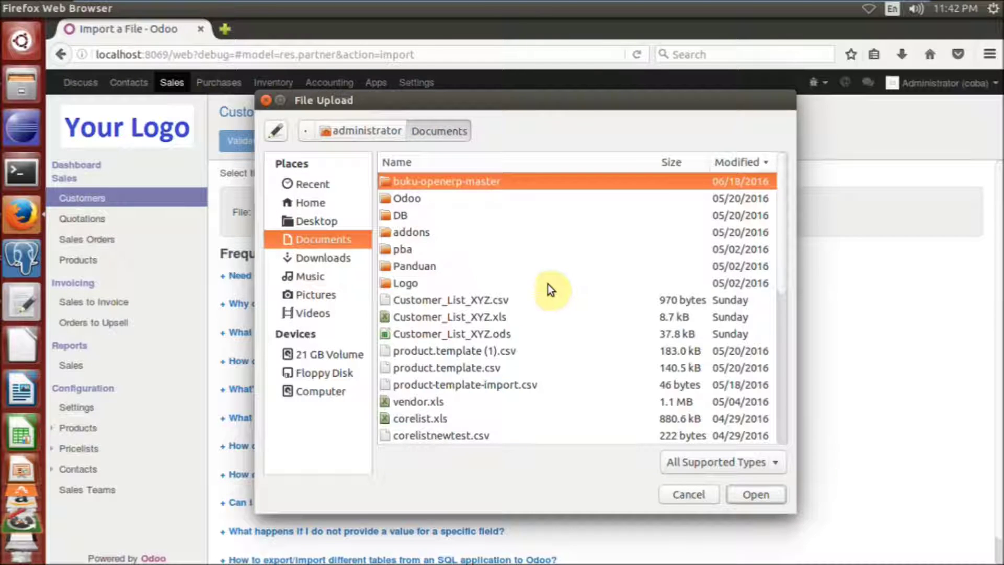
{"action": "left_click", "coordinate": [473, 301]}
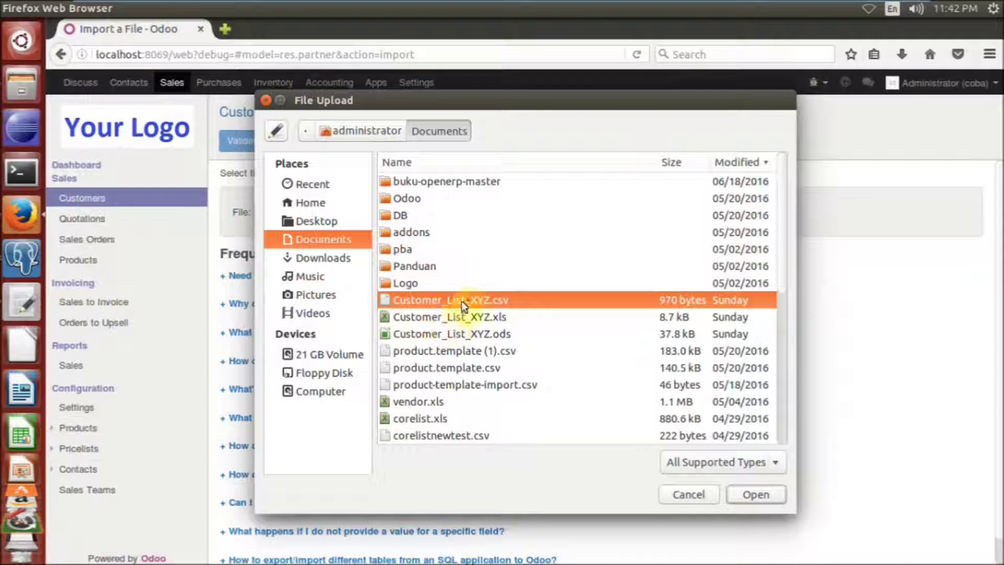
{"action": "left_click", "coordinate": [759, 495]}
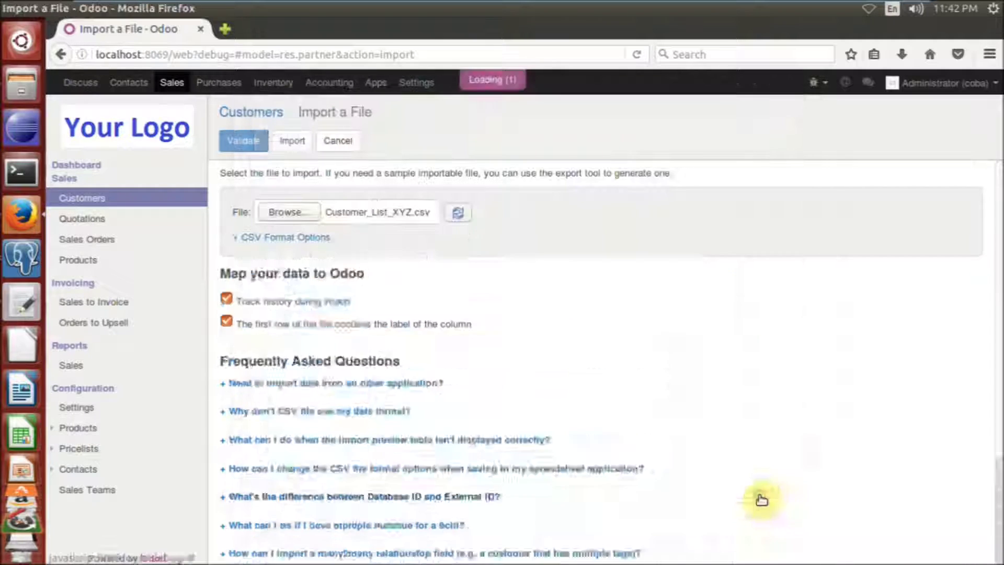
Step: Examine how the header and customer rows of Customer_List_XYZ.csv are split into columns in the import preview
{"action": "scroll", "coordinate": [698, 388], "scroll_direction": "down", "scroll_amount": 5}
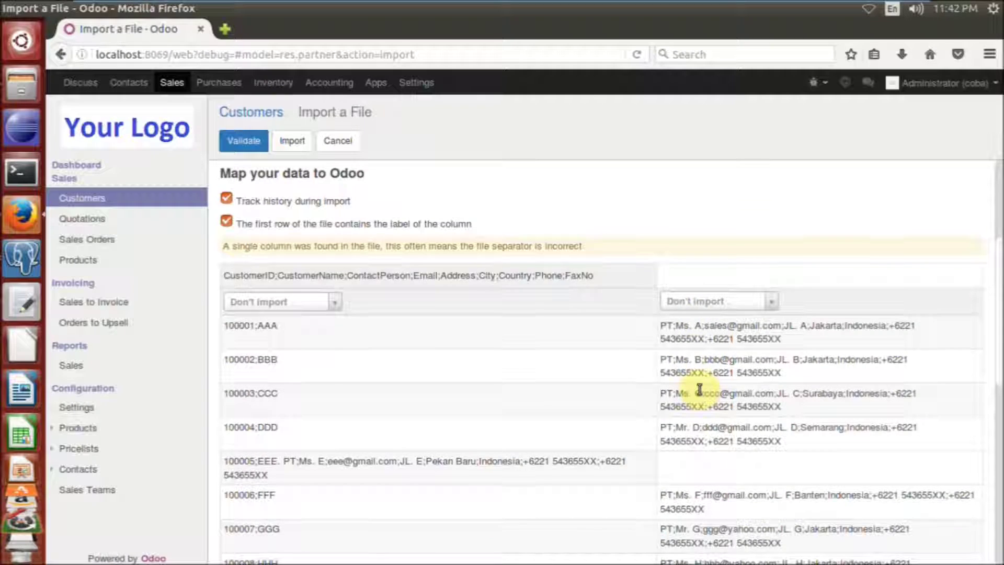
{"action": "scroll", "coordinate": [700, 388], "scroll_direction": "down", "scroll_amount": 2}
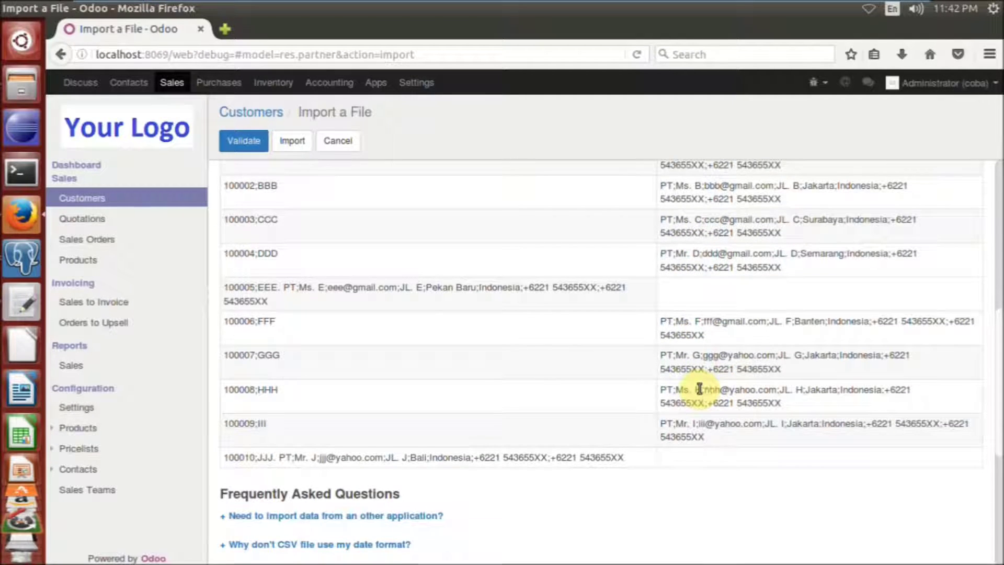
{"action": "scroll", "coordinate": [434, 373], "scroll_direction": "up", "scroll_amount": 4}
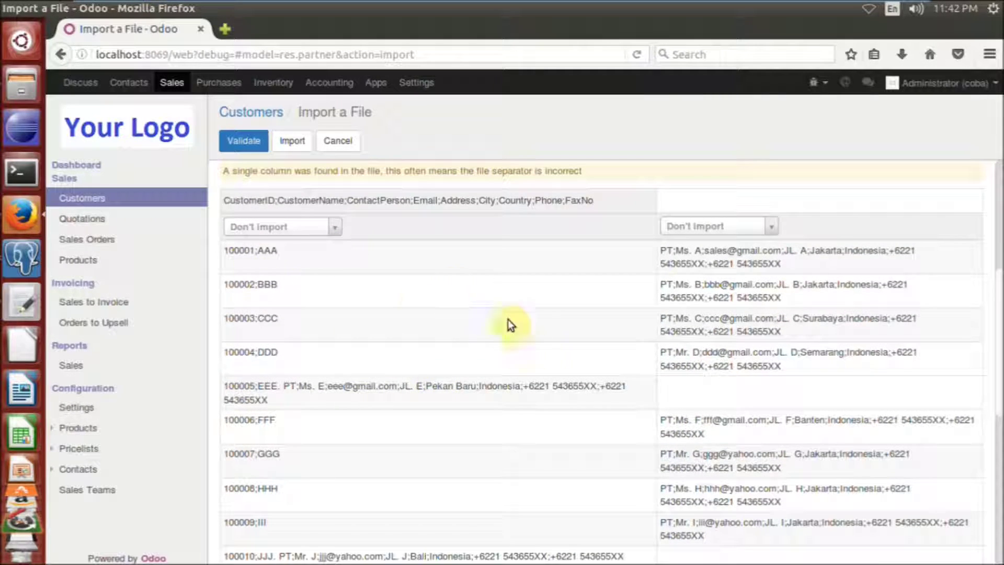
{"action": "scroll", "coordinate": [574, 324], "scroll_direction": "up", "scroll_amount": 1}
{"action": "scroll", "coordinate": [574, 318], "scroll_direction": "up", "scroll_amount": 4}
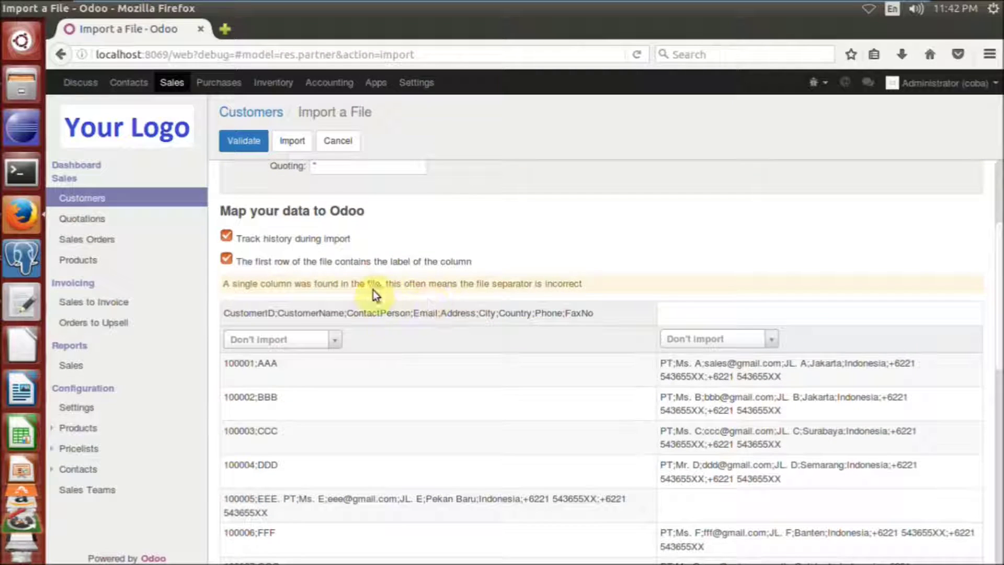
{"action": "scroll", "coordinate": [398, 295], "scroll_direction": "down", "scroll_amount": 1}
{"action": "scroll", "coordinate": [398, 296], "scroll_direction": "down", "scroll_amount": 2}
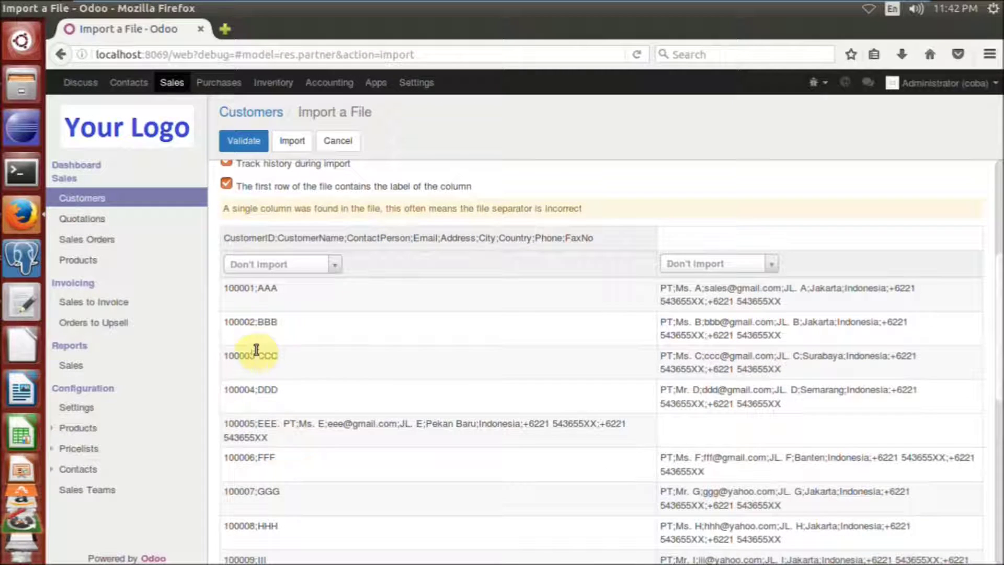
{"action": "scroll", "coordinate": [338, 419], "scroll_direction": "down", "scroll_amount": 3}
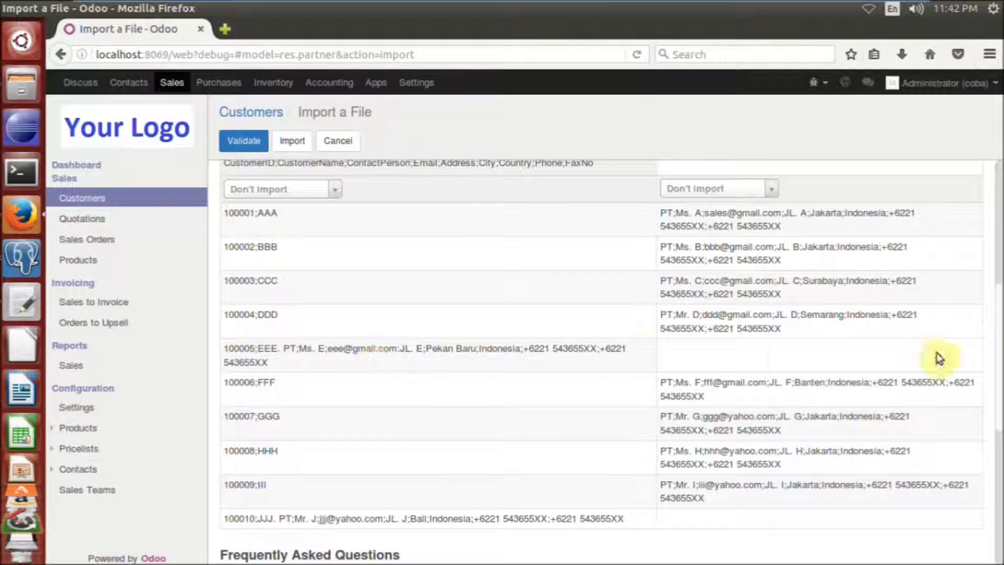
{"action": "scroll", "coordinate": [885, 314], "scroll_direction": "up", "scroll_amount": 4}
{"action": "scroll", "coordinate": [702, 352], "scroll_direction": "down", "scroll_amount": 7}
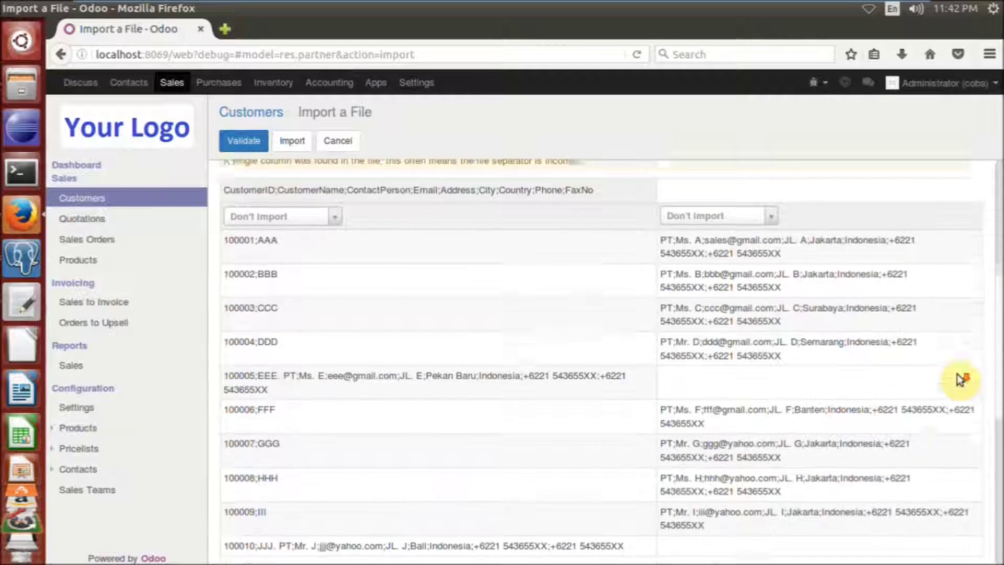
{"action": "scroll", "coordinate": [686, 362], "scroll_direction": "up", "scroll_amount": 3}
{"action": "scroll", "coordinate": [687, 362], "scroll_direction": "up", "scroll_amount": 5}
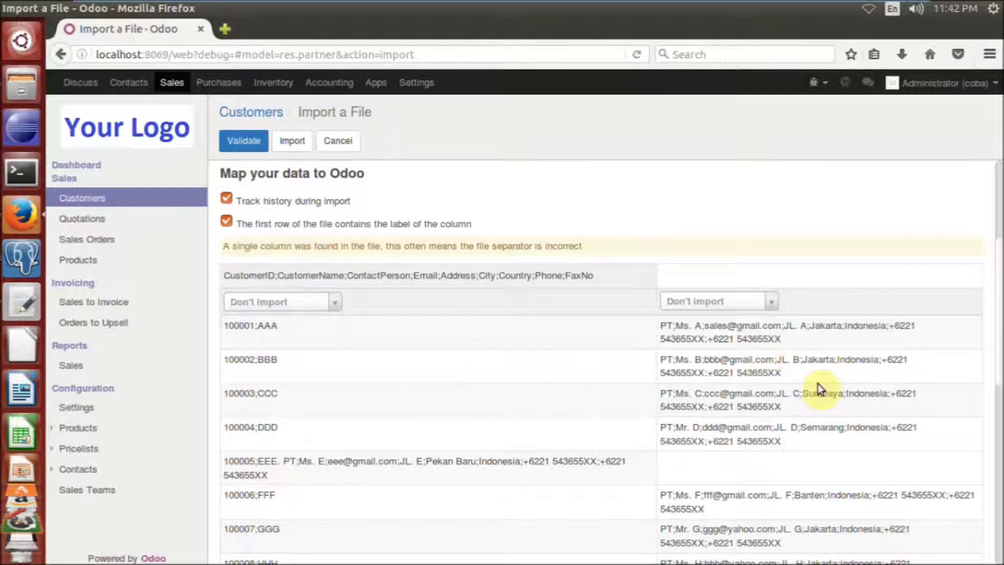
{"action": "scroll", "coordinate": [831, 386], "scroll_direction": "up", "scroll_amount": 1}
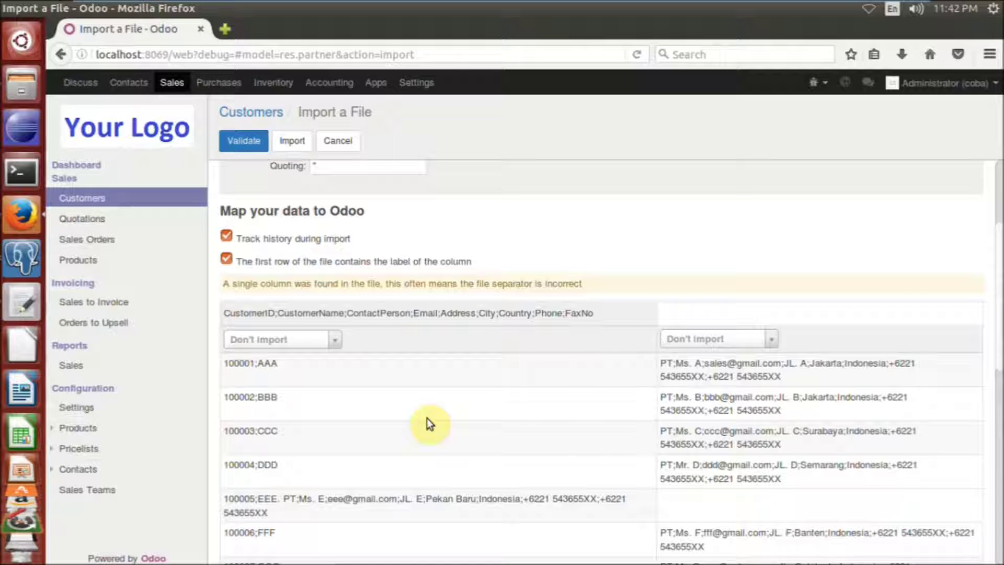
Step: Set the CSV separator to Semicolon in the import format options
{"action": "scroll", "coordinate": [622, 375], "scroll_direction": "up", "scroll_amount": 3}
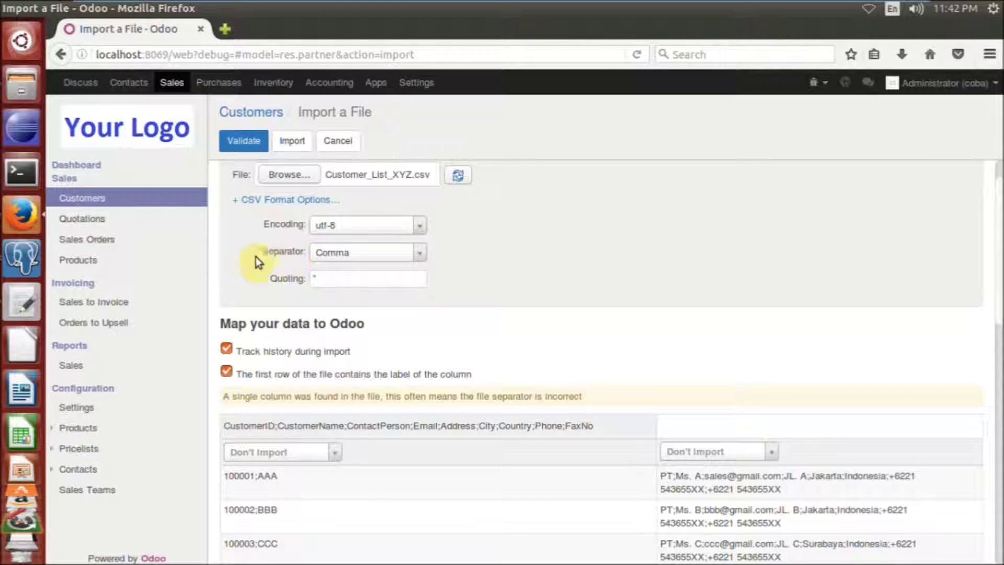
{"action": "left_click", "coordinate": [358, 252]}
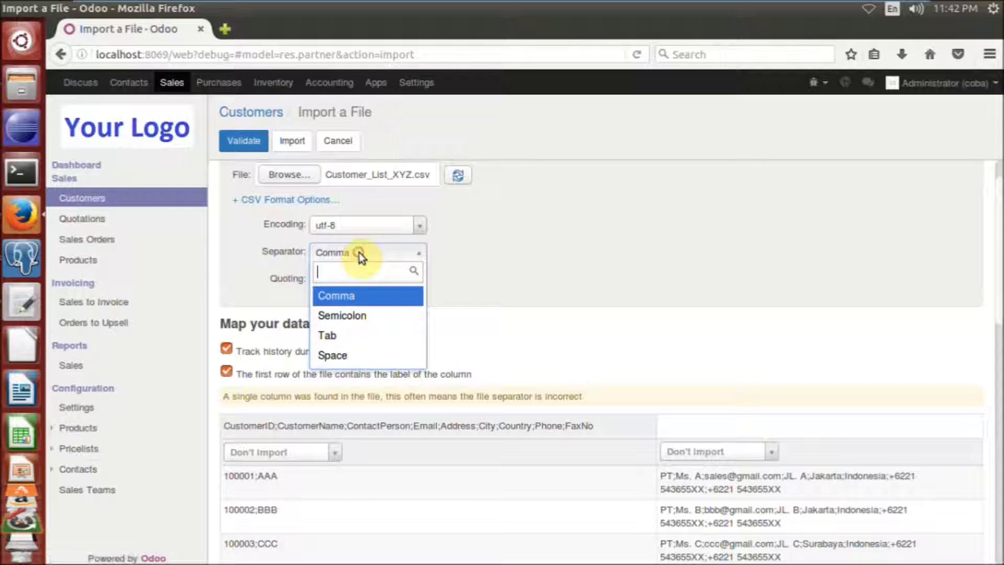
{"action": "left_click", "coordinate": [367, 317]}
Step: Review the field mapping of every preview column from CustomerID to FaxNo, consulting the res_partner table in pgAdmin III
{"action": "scroll", "coordinate": [760, 347], "scroll_direction": "down", "scroll_amount": 3}
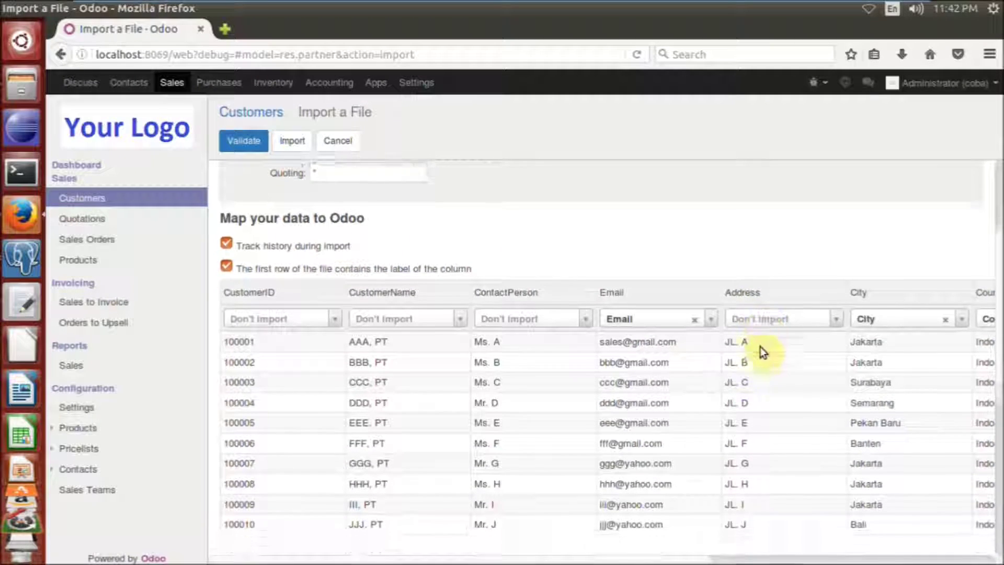
{"action": "scroll", "coordinate": [761, 346], "scroll_direction": "up", "scroll_amount": 3}
{"action": "scroll", "coordinate": [761, 346], "scroll_direction": "down", "scroll_amount": 3}
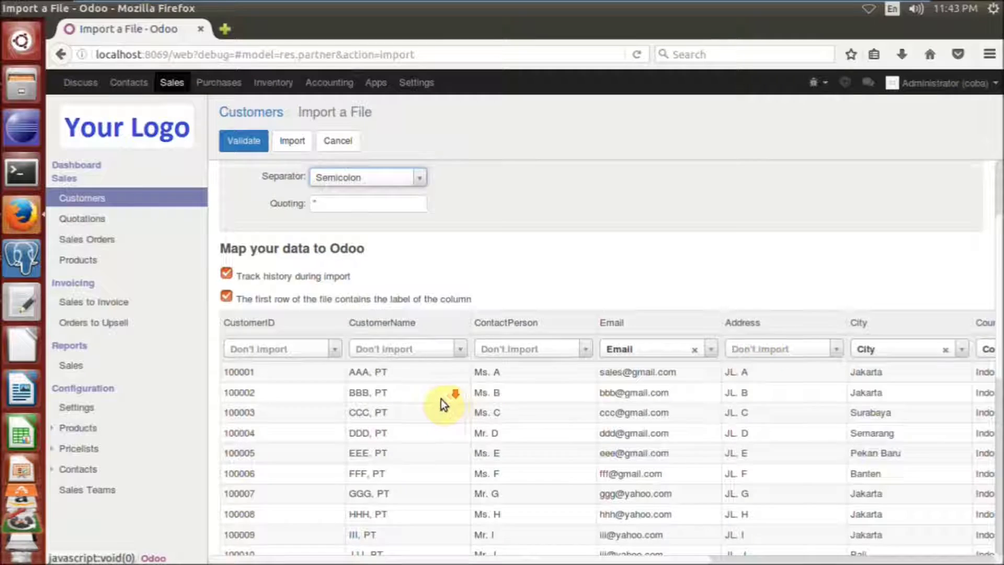
{"action": "scroll", "coordinate": [293, 400], "scroll_direction": "down", "scroll_amount": 1}
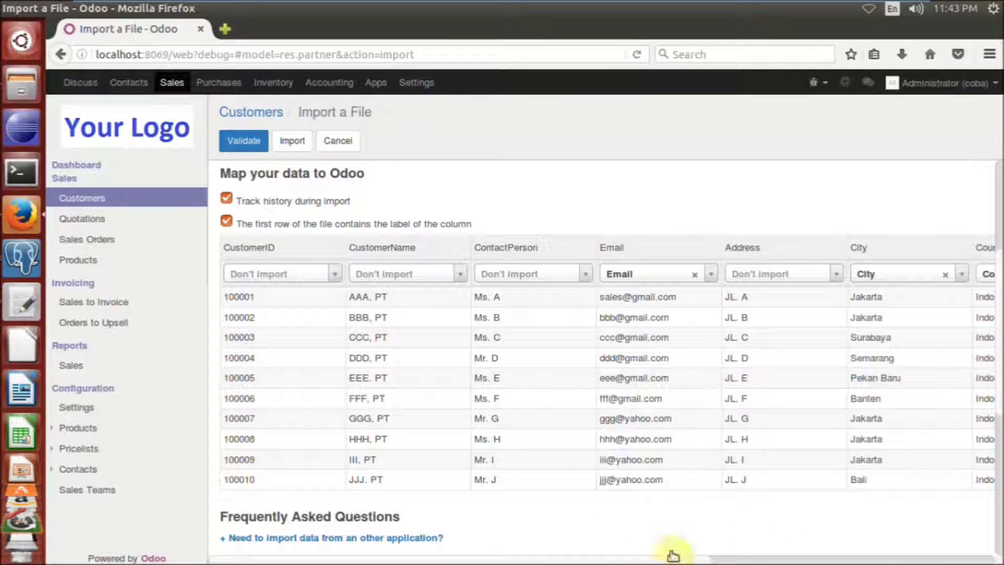
{"action": "left_click_drag", "start_coordinate": [685, 558], "coordinate": [990, 558]}
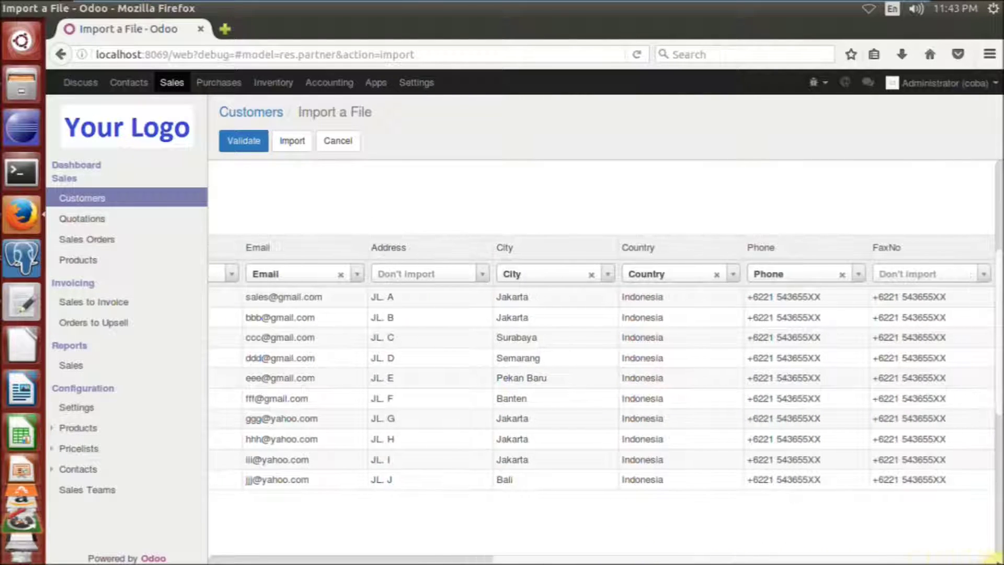
{"action": "left_click_drag", "start_coordinate": [909, 559], "coordinate": [612, 556]}
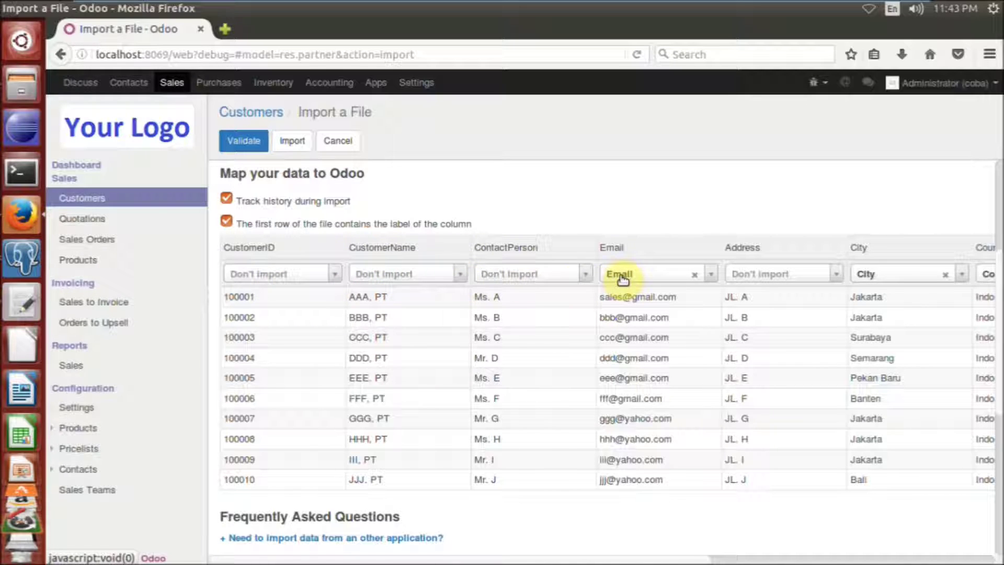
{"action": "left_click", "coordinate": [22, 256]}
{"action": "left_click", "coordinate": [22, 212]}
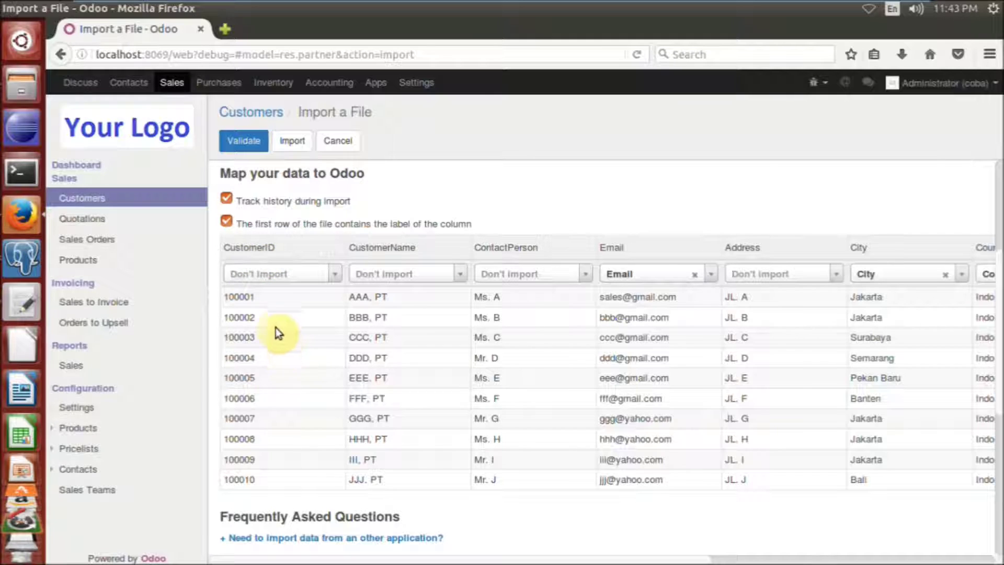
Step: Map the CustomerID column to the External ID field
{"action": "scroll", "coordinate": [274, 322], "scroll_direction": "down", "scroll_amount": 1}
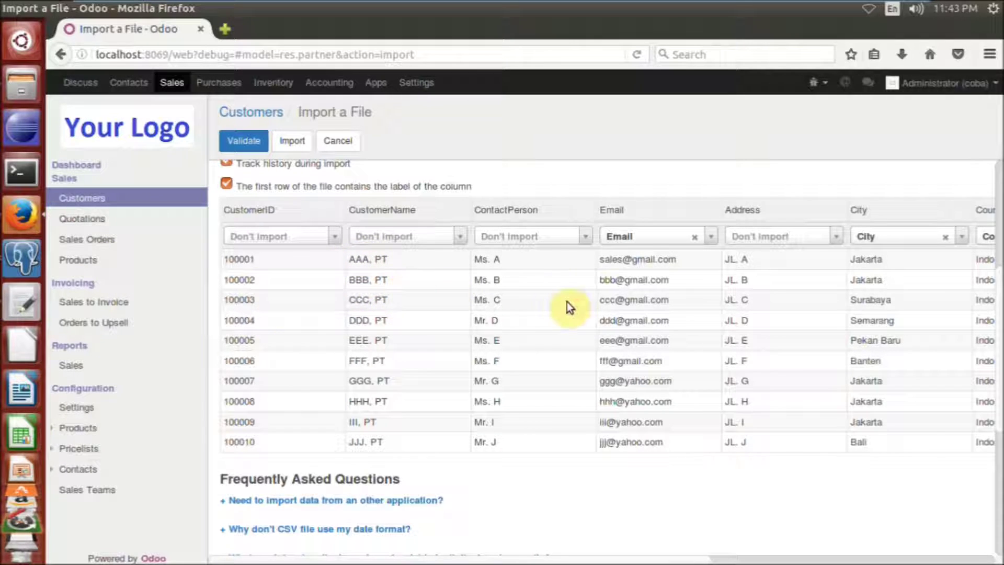
{"action": "scroll", "coordinate": [567, 302], "scroll_direction": "up", "scroll_amount": 1}
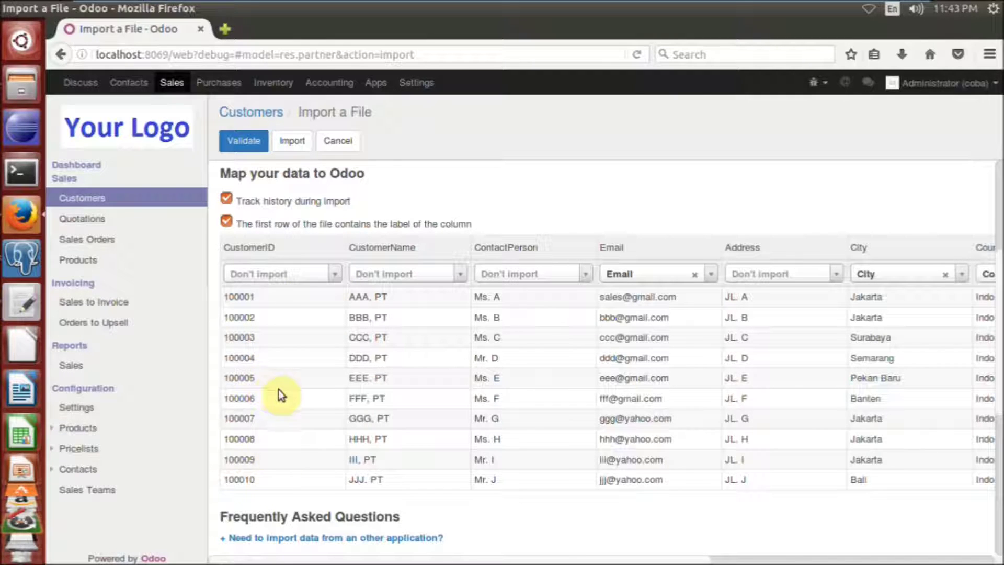
{"action": "left_click", "coordinate": [334, 276]}
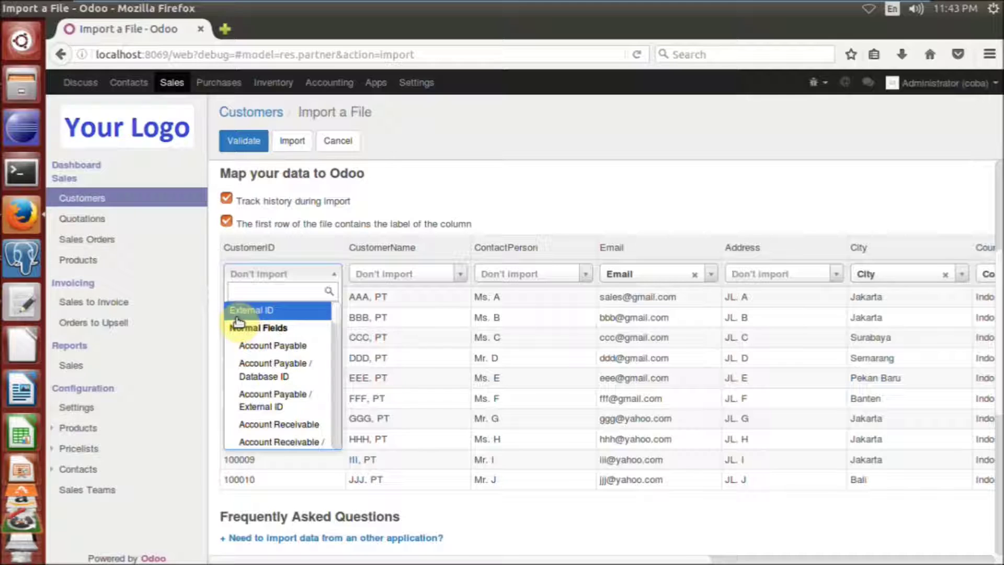
{"action": "left_click", "coordinate": [297, 313]}
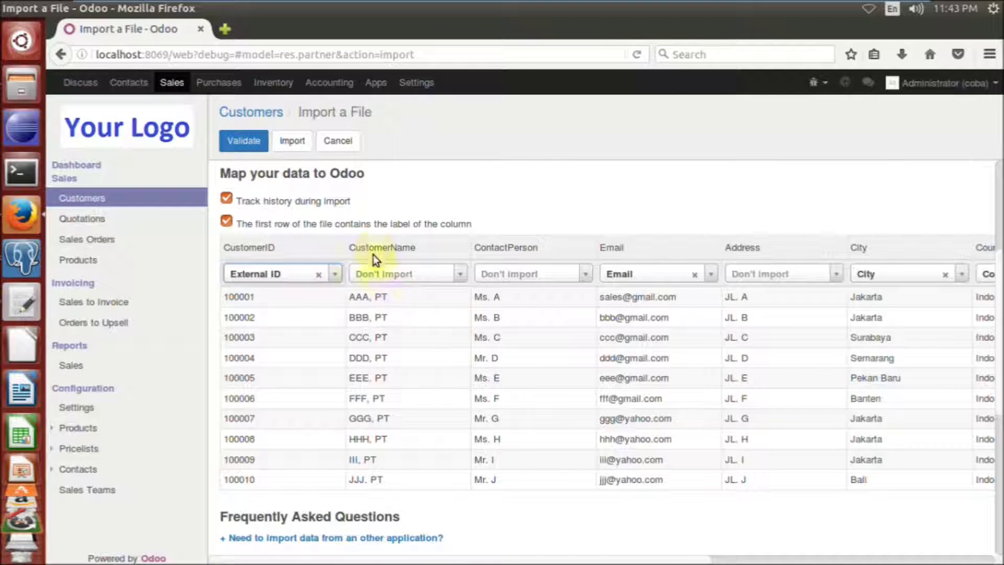
Step: Map the CustomerName column to the Name field, consulting the name column of the res_partner table in pgAdmin III
{"action": "left_click", "coordinate": [377, 278]}
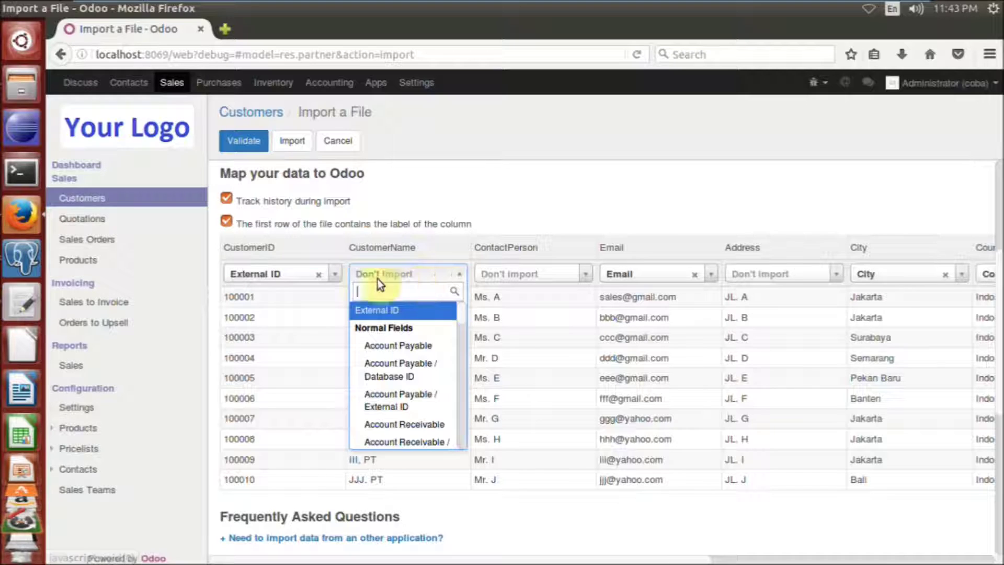
{"action": "left_click", "coordinate": [23, 258]}
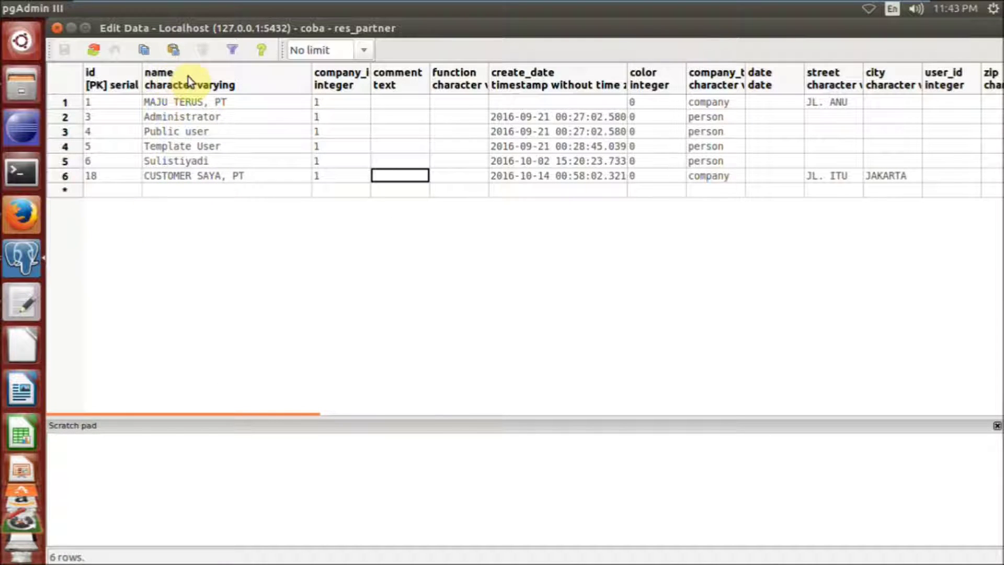
{"action": "left_click", "coordinate": [26, 220]}
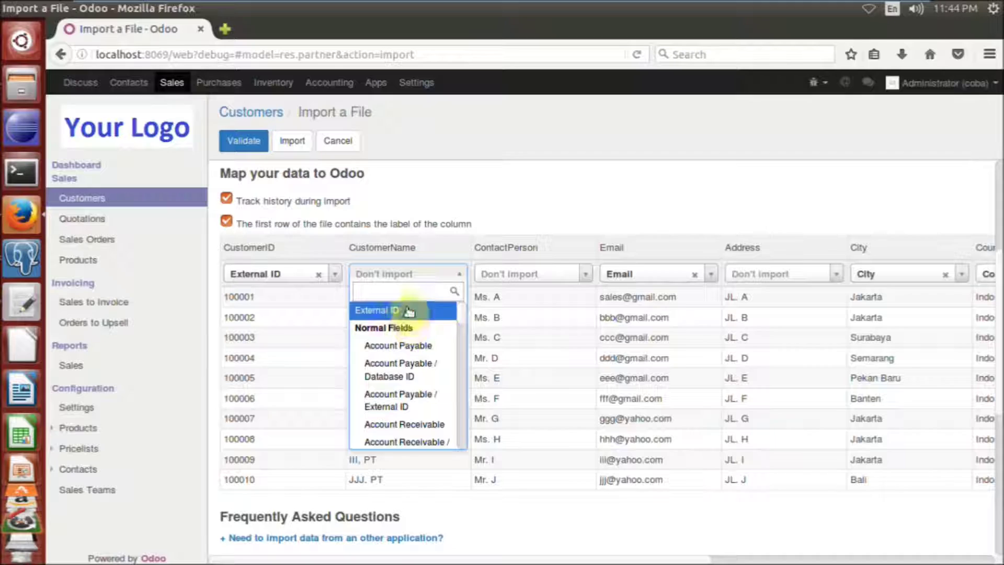
{"action": "scroll", "coordinate": [422, 362], "scroll_direction": "down", "scroll_amount": 2}
{"action": "scroll", "coordinate": [421, 362], "scroll_direction": "down", "scroll_amount": 6}
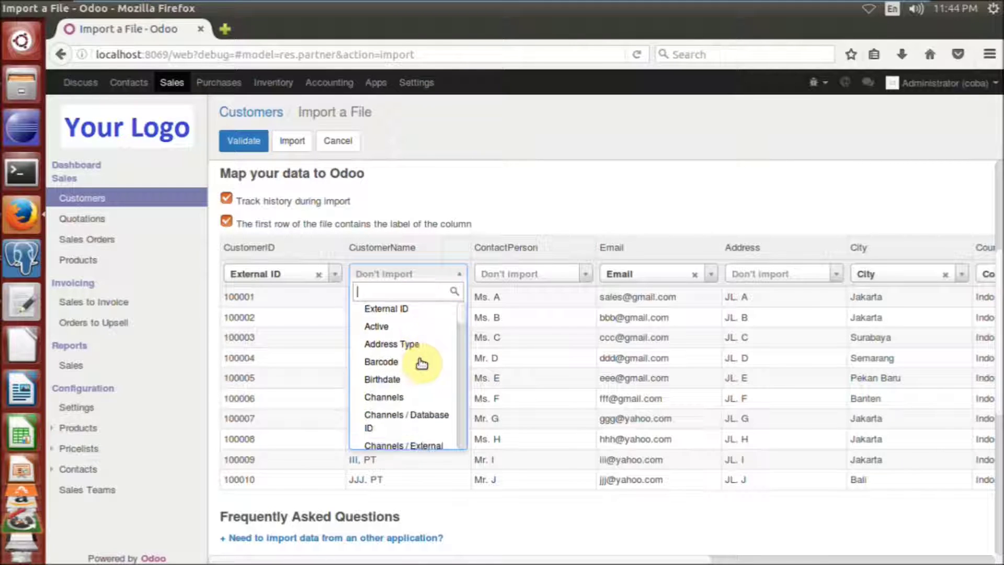
{"action": "scroll", "coordinate": [385, 387], "scroll_direction": "down", "scroll_amount": 2}
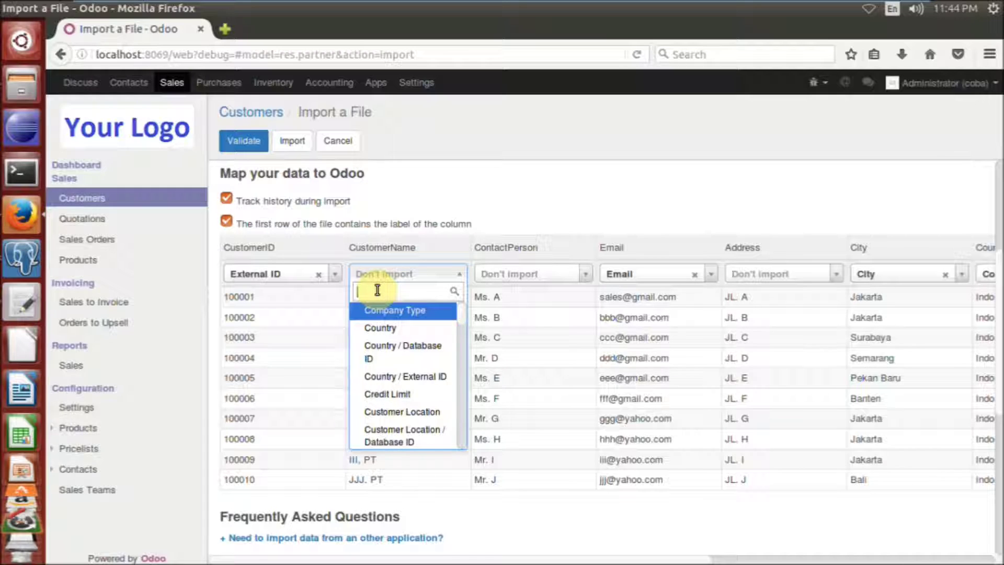
{"action": "type", "text": "b"}
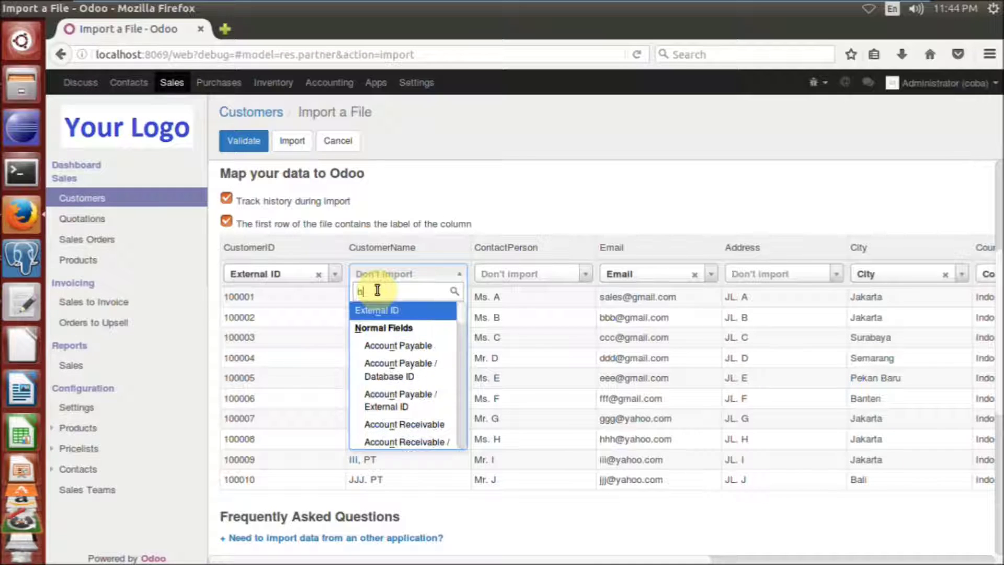
{"action": "type", "text": "am"}
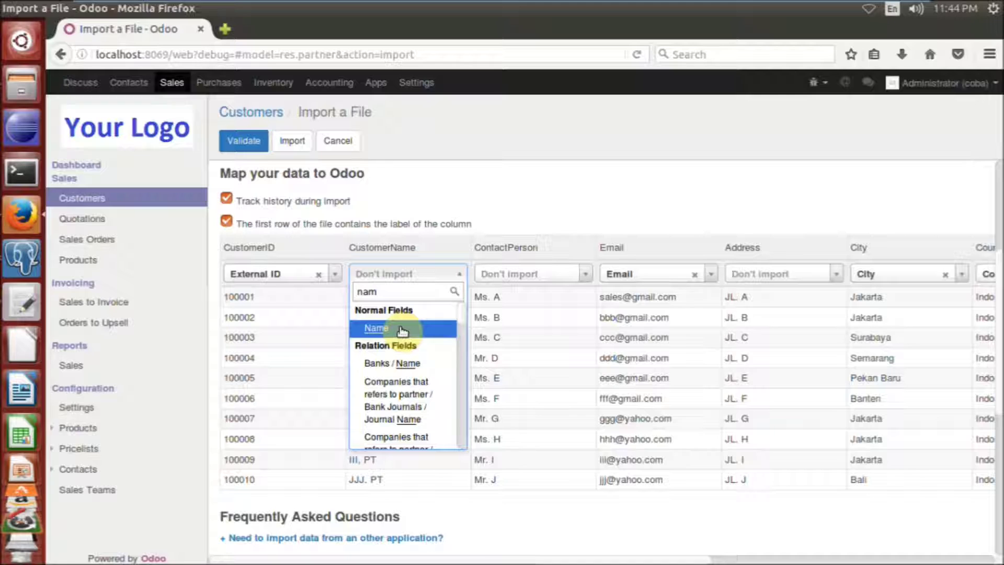
{"action": "left_click", "coordinate": [400, 330]}
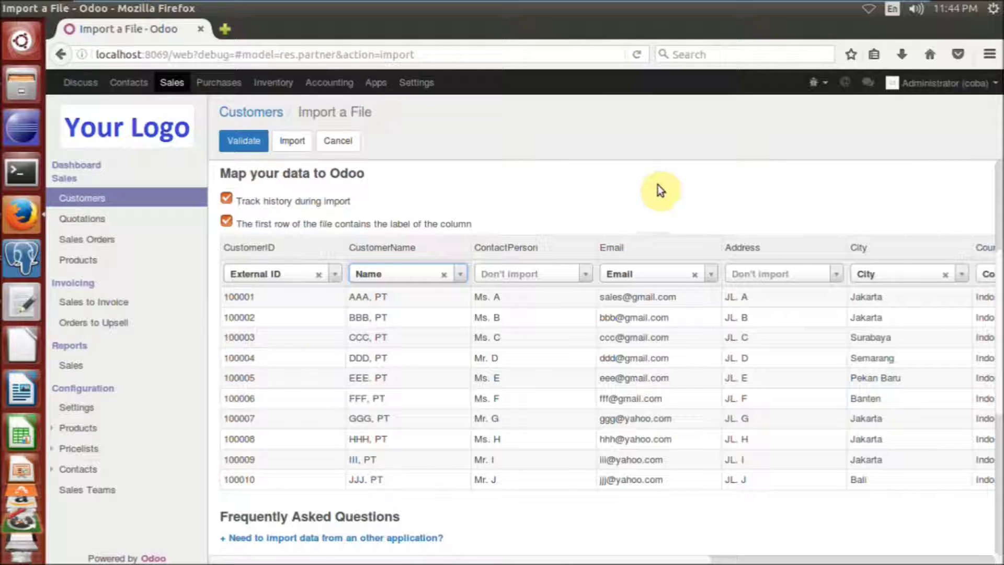
Step: Reselect the Email field as the mapping for the Email column of the import preview
{"action": "scroll", "coordinate": [717, 208], "scroll_direction": "up", "scroll_amount": 5}
{"action": "scroll", "coordinate": [719, 210], "scroll_direction": "up", "scroll_amount": 1}
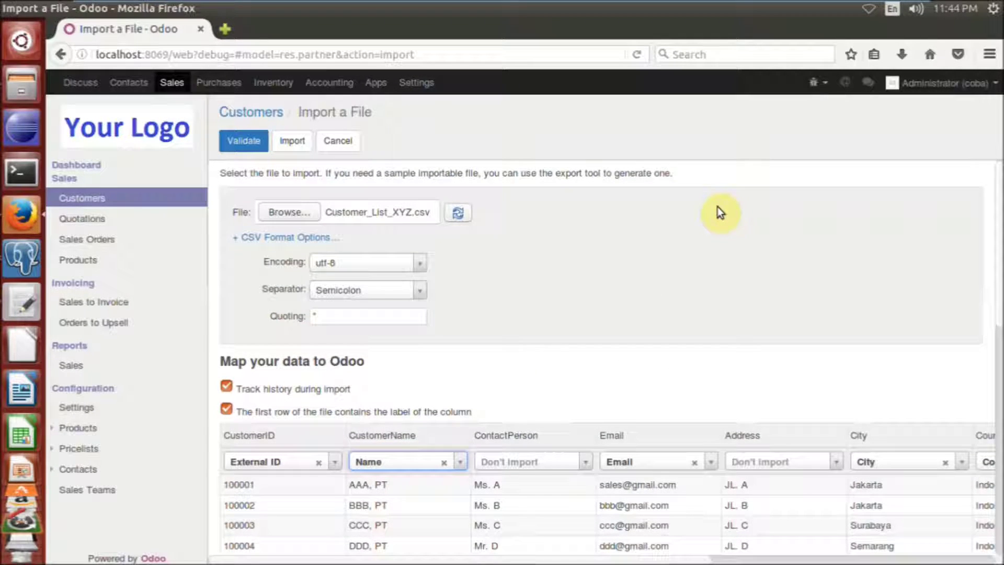
{"action": "scroll", "coordinate": [737, 227], "scroll_direction": "down", "scroll_amount": 2}
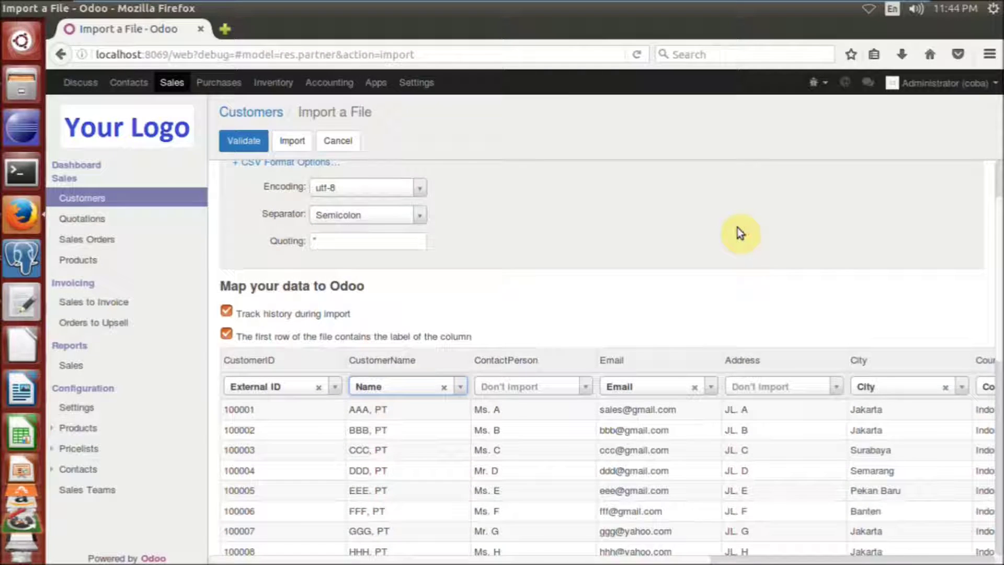
{"action": "scroll", "coordinate": [738, 227], "scroll_direction": "down", "scroll_amount": 1}
{"action": "scroll", "coordinate": [738, 227], "scroll_direction": "down", "scroll_amount": 3}
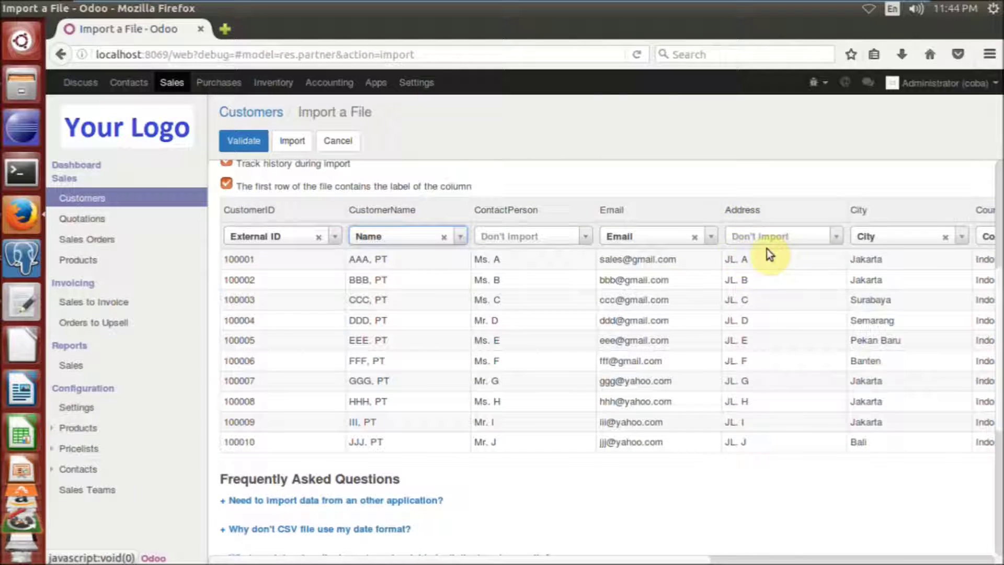
{"action": "left_click", "coordinate": [709, 238]}
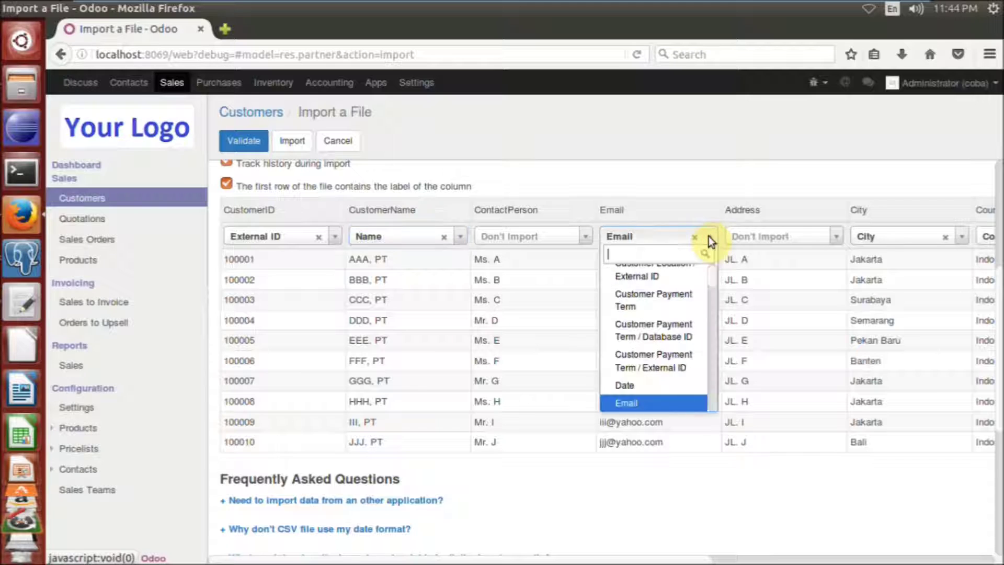
{"action": "left_click", "coordinate": [634, 404]}
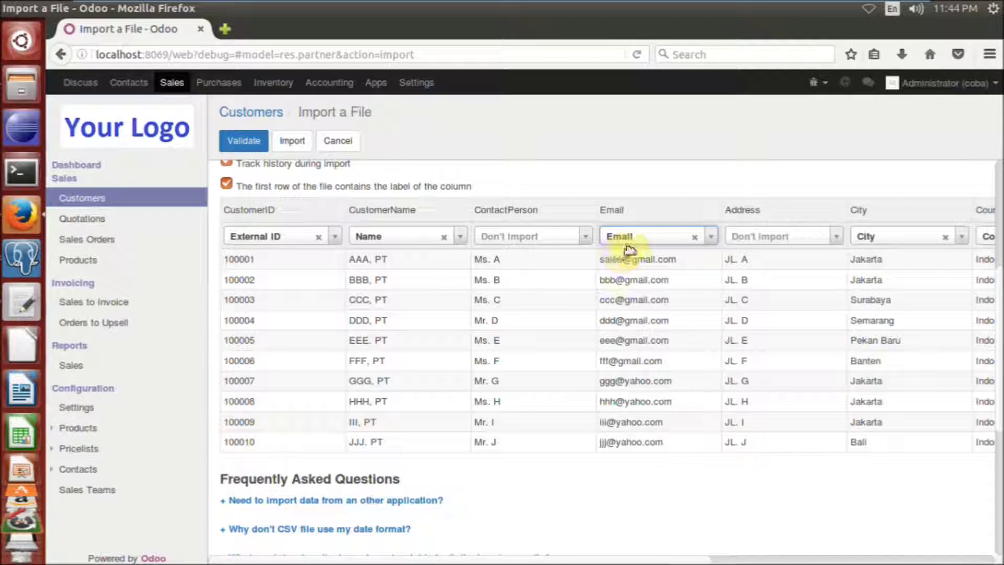
Step: Find the address fields and map the Address column to a Contacts / Sales Order / Delivery Address field
{"action": "left_click", "coordinate": [837, 238]}
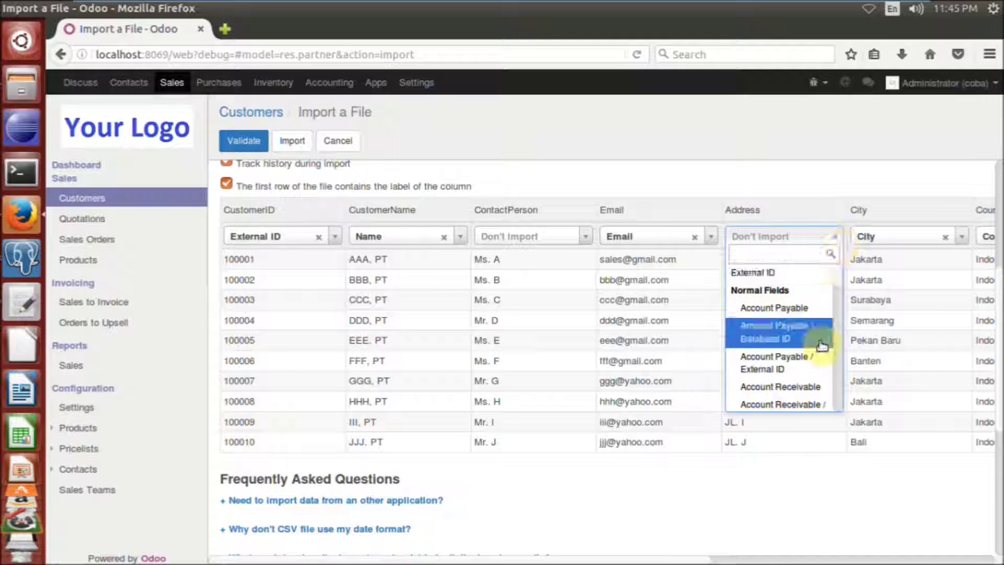
{"action": "scroll", "coordinate": [823, 339], "scroll_direction": "down", "scroll_amount": 5}
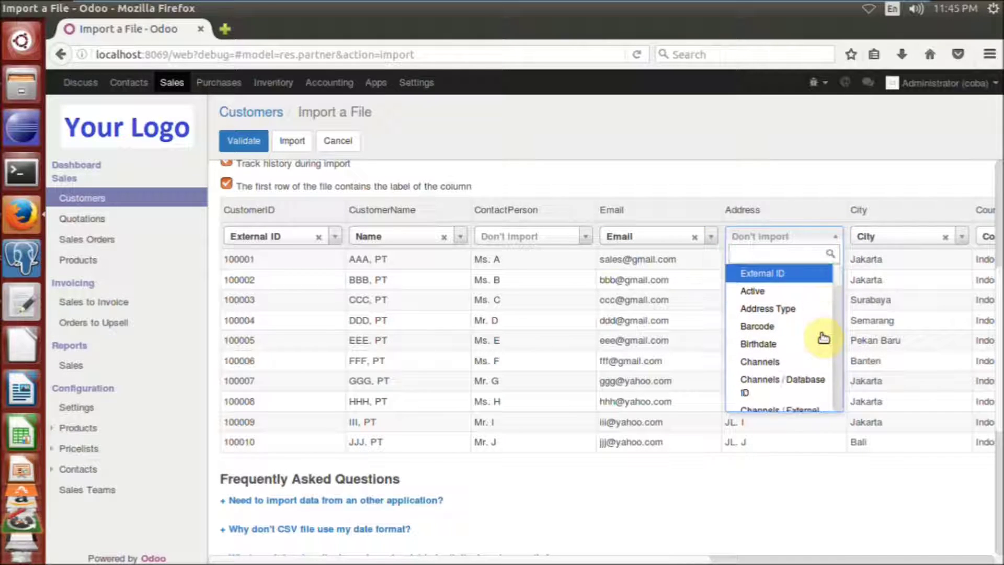
{"action": "scroll", "coordinate": [823, 339], "scroll_direction": "down", "scroll_amount": 4}
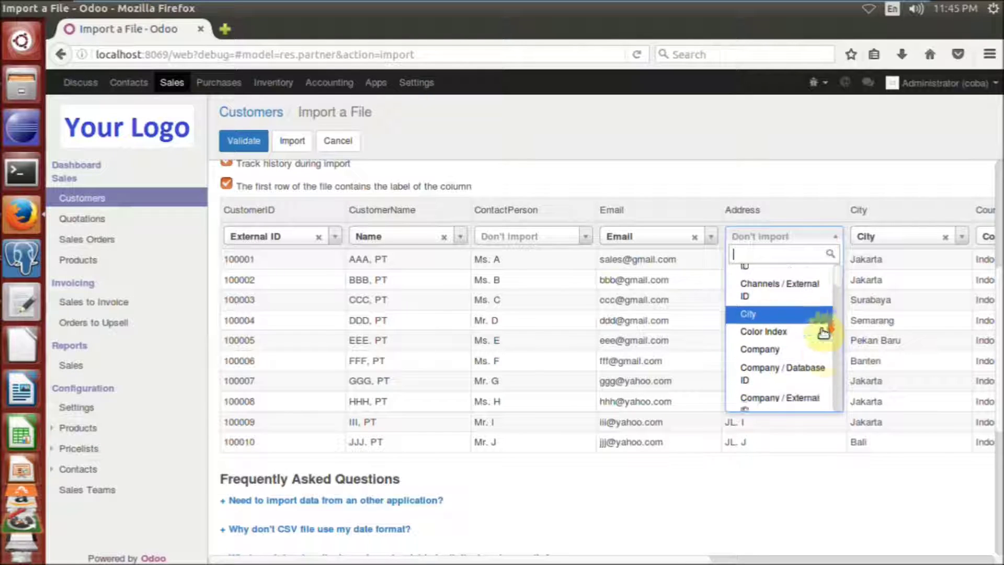
{"action": "scroll", "coordinate": [823, 333], "scroll_direction": "down", "scroll_amount": 4}
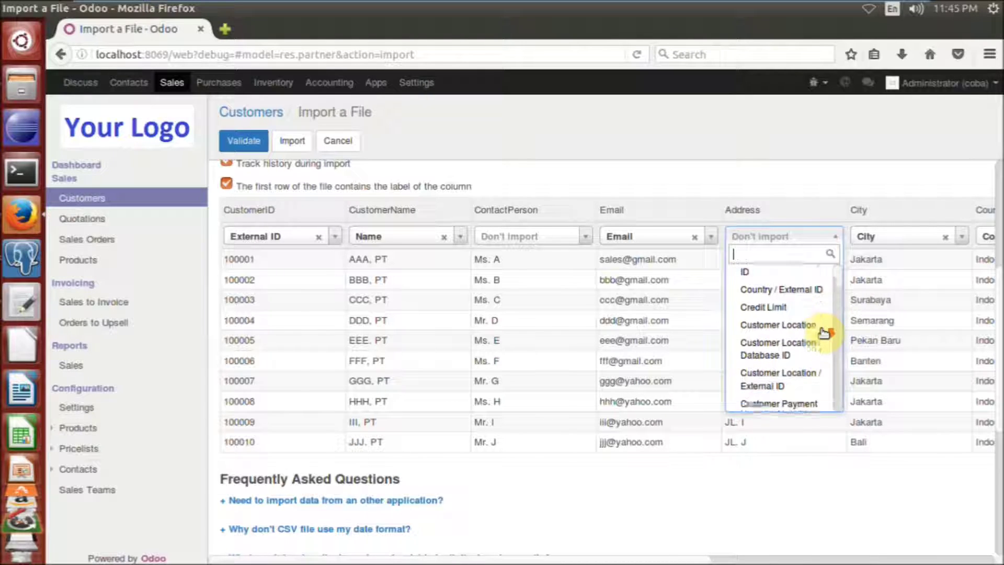
{"action": "scroll", "coordinate": [824, 333], "scroll_direction": "down", "scroll_amount": 5}
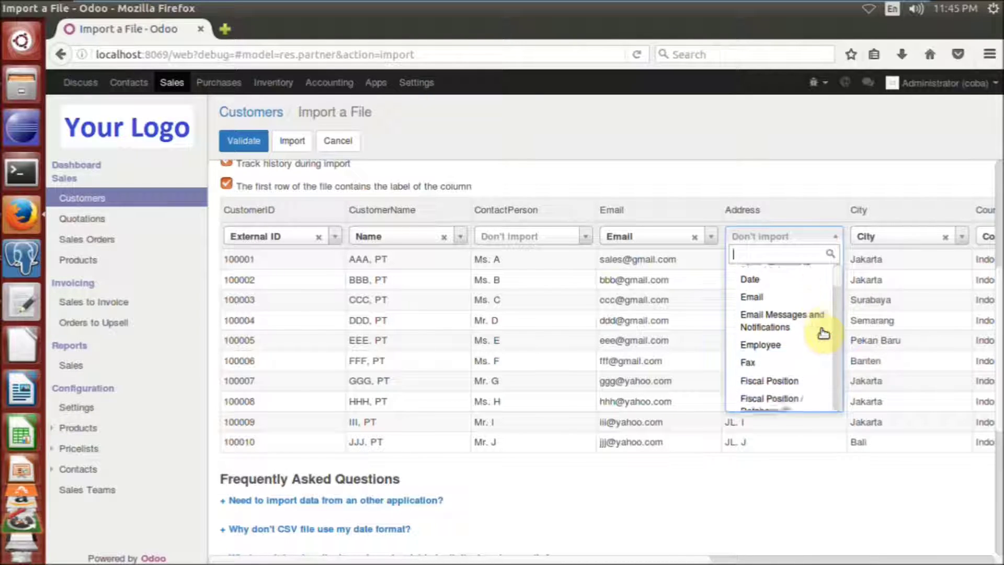
{"action": "scroll", "coordinate": [823, 333], "scroll_direction": "down", "scroll_amount": 5}
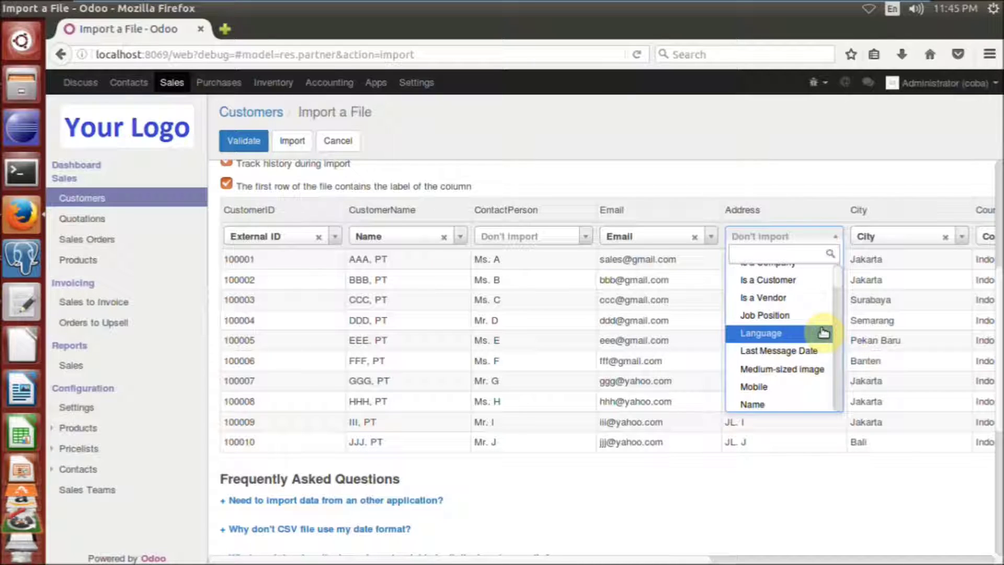
{"action": "type", "text": "add"}
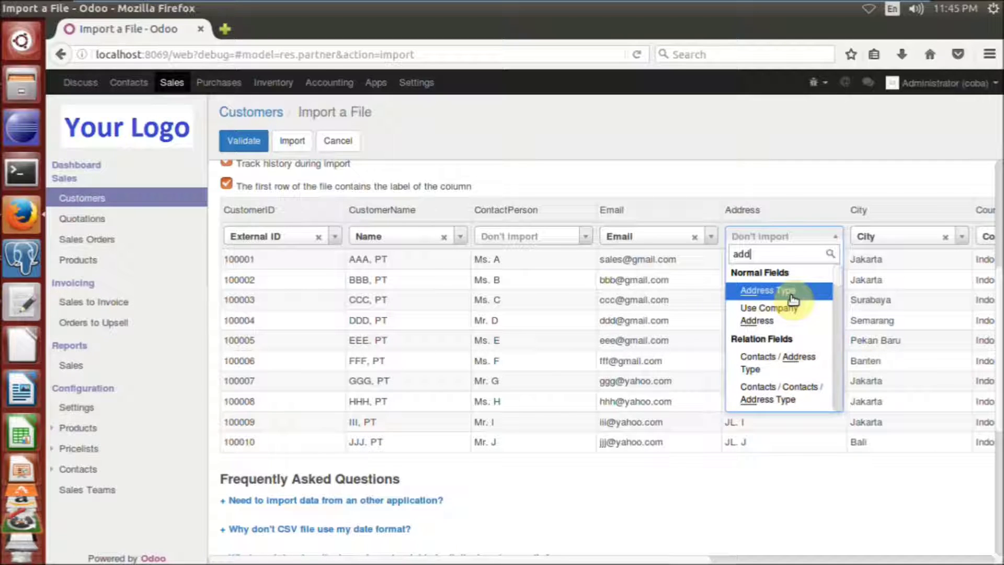
{"action": "scroll", "coordinate": [793, 299], "scroll_direction": "down", "scroll_amount": 4}
{"action": "scroll", "coordinate": [793, 299], "scroll_direction": "down", "scroll_amount": 1}
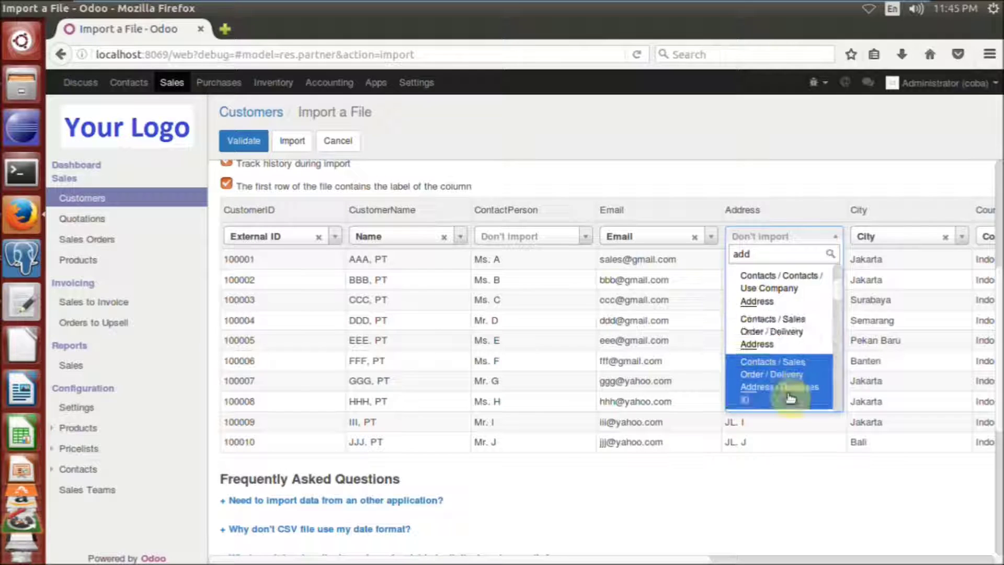
{"action": "scroll", "coordinate": [792, 349], "scroll_direction": "down", "scroll_amount": 1}
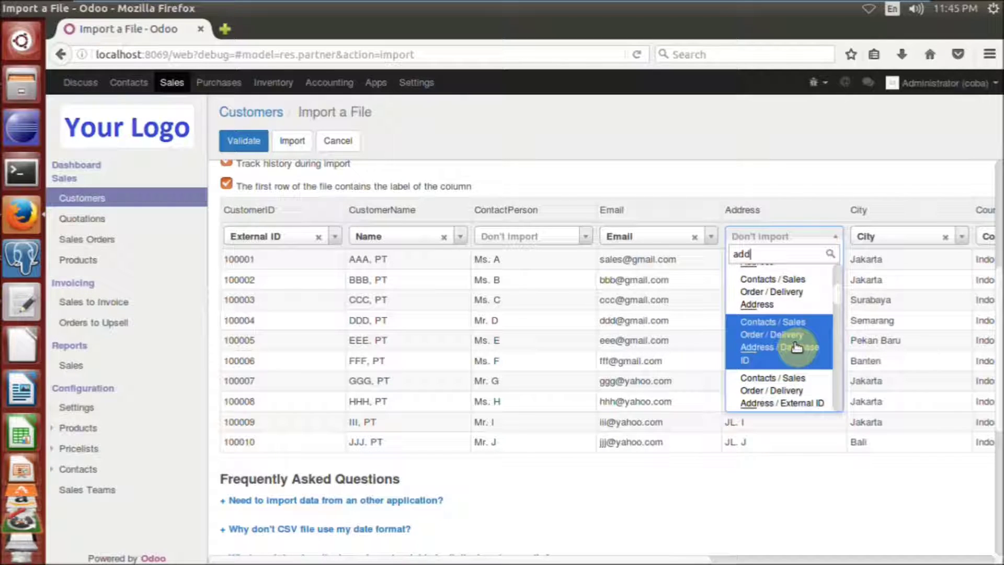
{"action": "scroll", "coordinate": [797, 348], "scroll_direction": "down", "scroll_amount": 1}
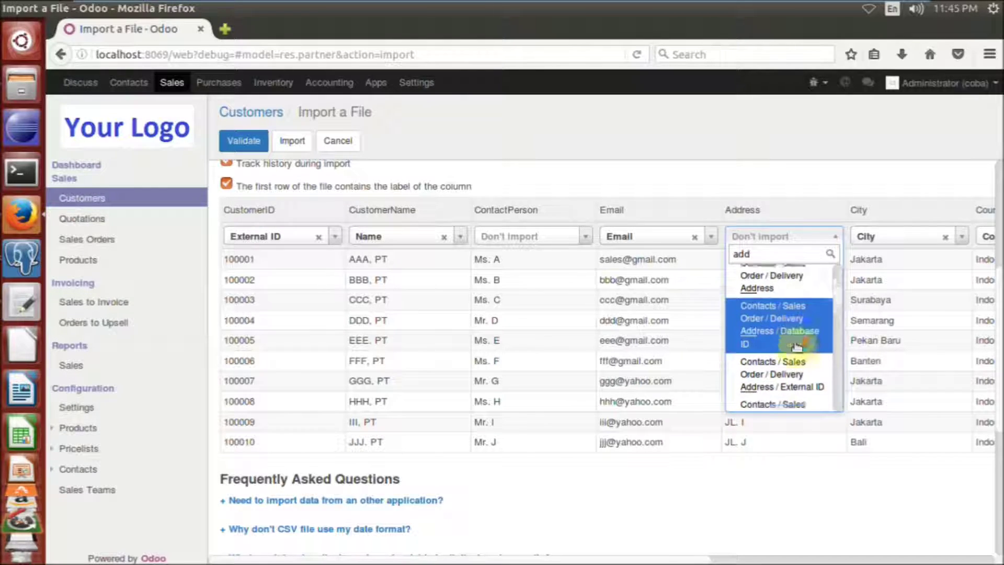
{"action": "left_click", "coordinate": [791, 312]}
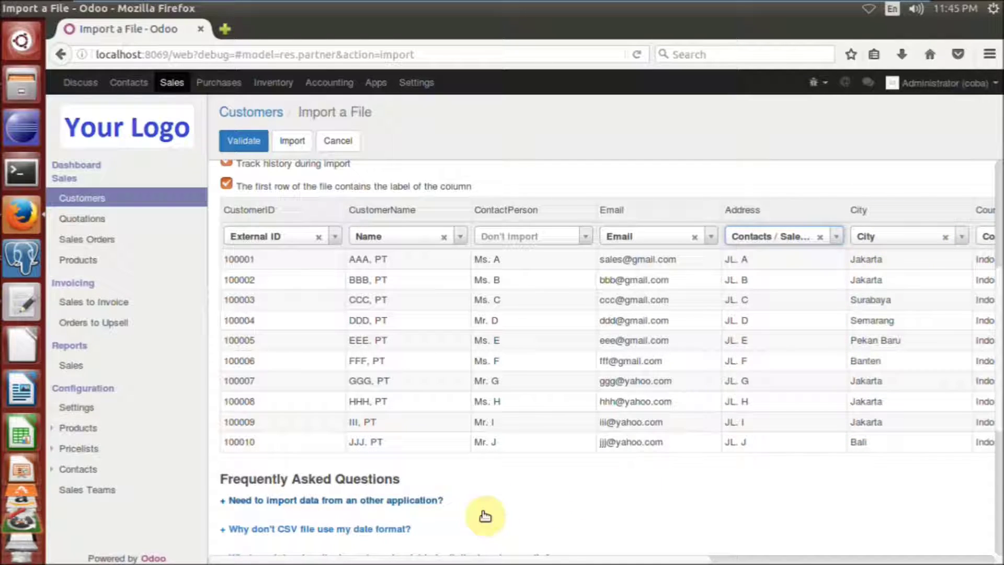
Step: Map the FaxNo column at the far end of the import preview to the Fax field
{"action": "left_click_drag", "start_coordinate": [488, 558], "coordinate": [732, 559]}
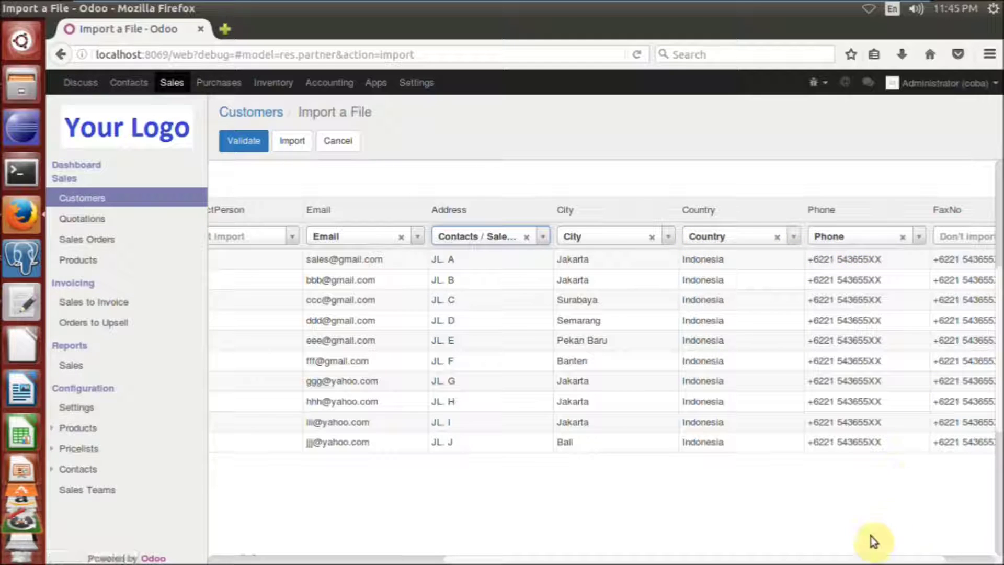
{"action": "left_click_drag", "start_coordinate": [868, 560], "coordinate": [920, 559]}
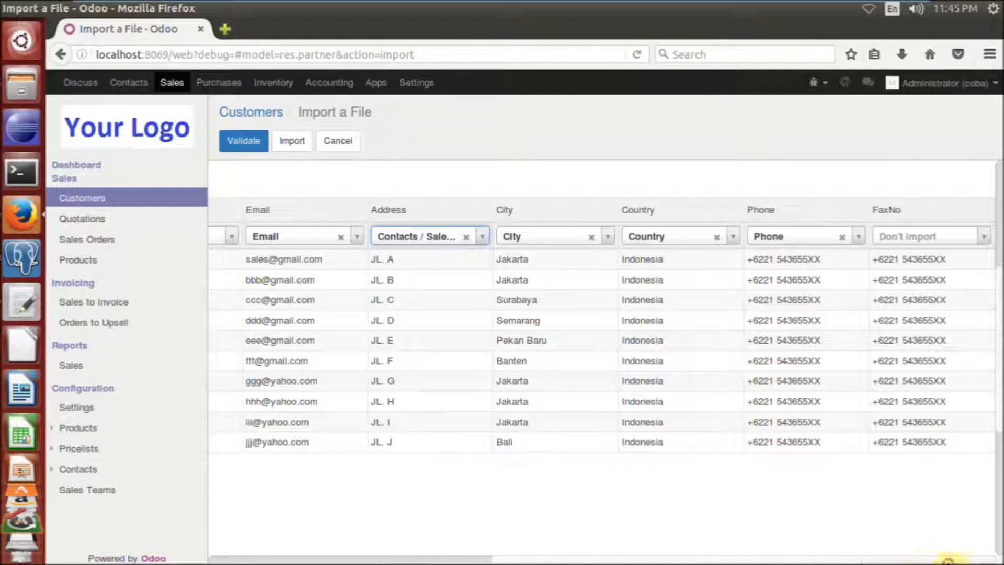
{"action": "left_click", "coordinate": [984, 240]}
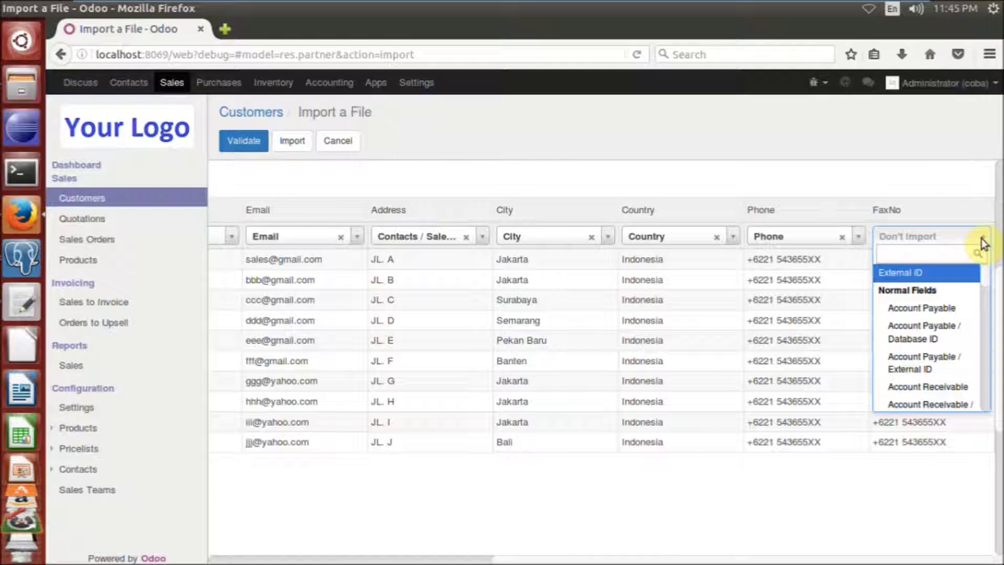
{"action": "type", "text": "fa"}
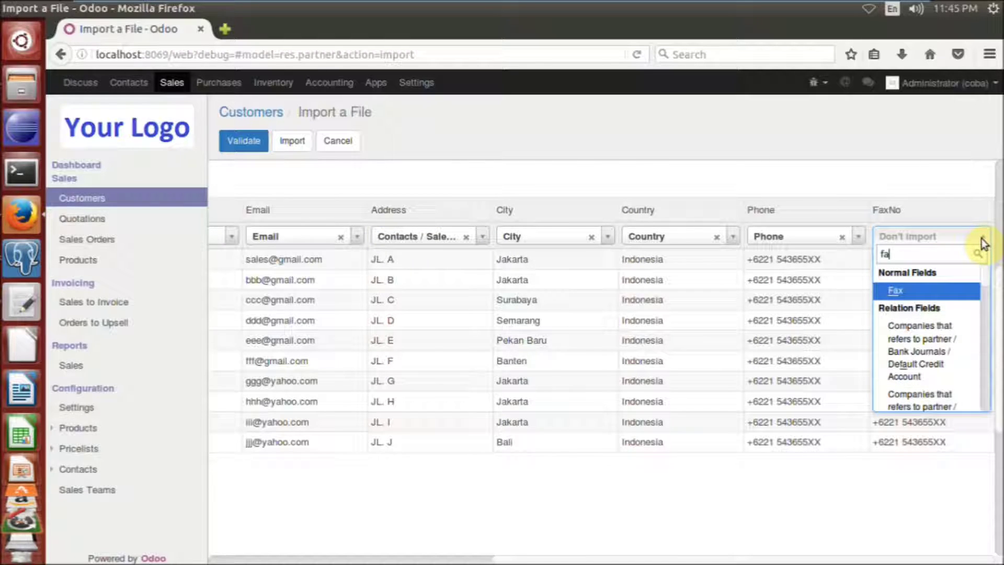
{"action": "left_click", "coordinate": [911, 291]}
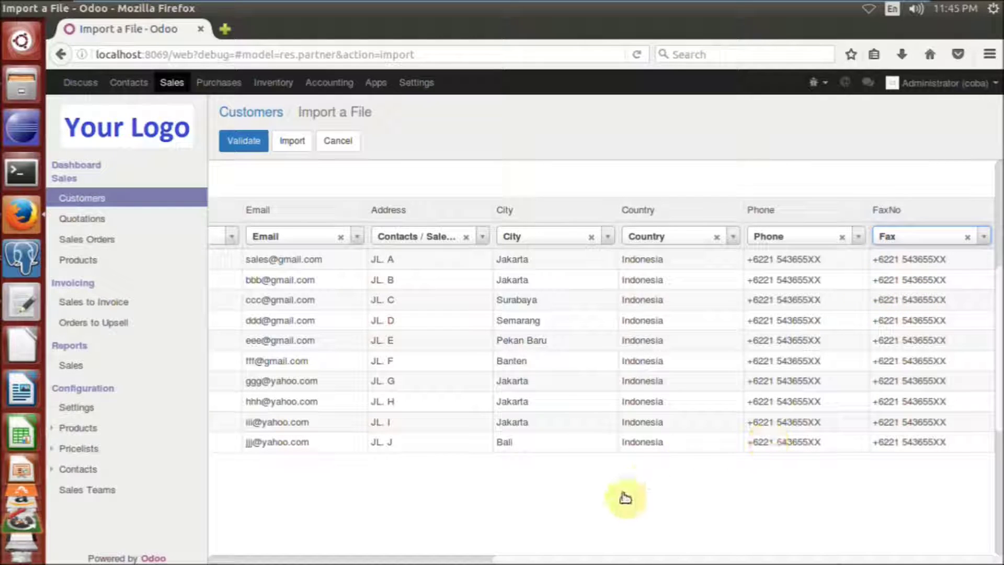
Step: Validate the Customer_List_XYZ.csv import with the current column mapping and look over the validation result
{"action": "left_click_drag", "start_coordinate": [515, 557], "coordinate": [168, 534]}
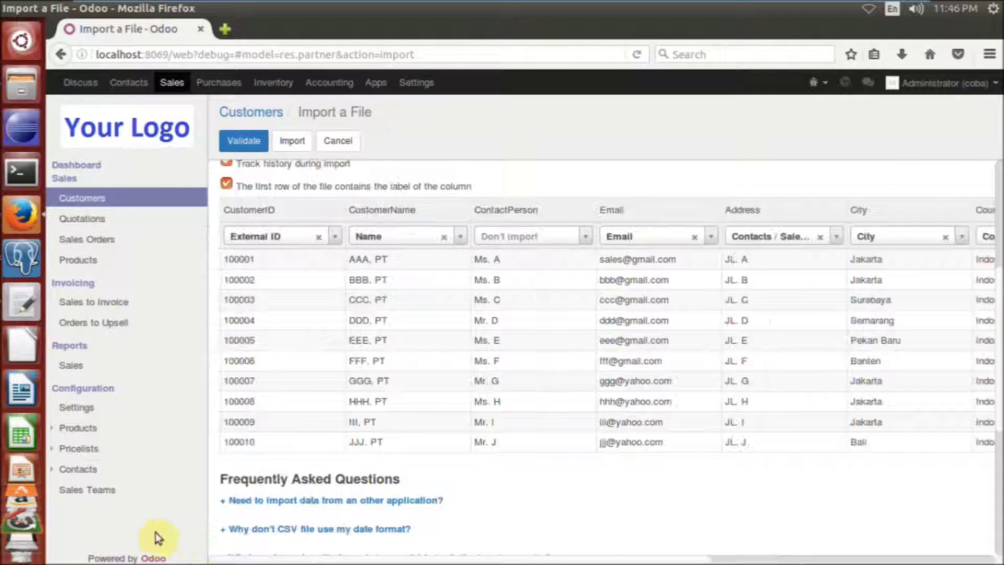
{"action": "scroll", "coordinate": [449, 339], "scroll_direction": "up", "scroll_amount": 5}
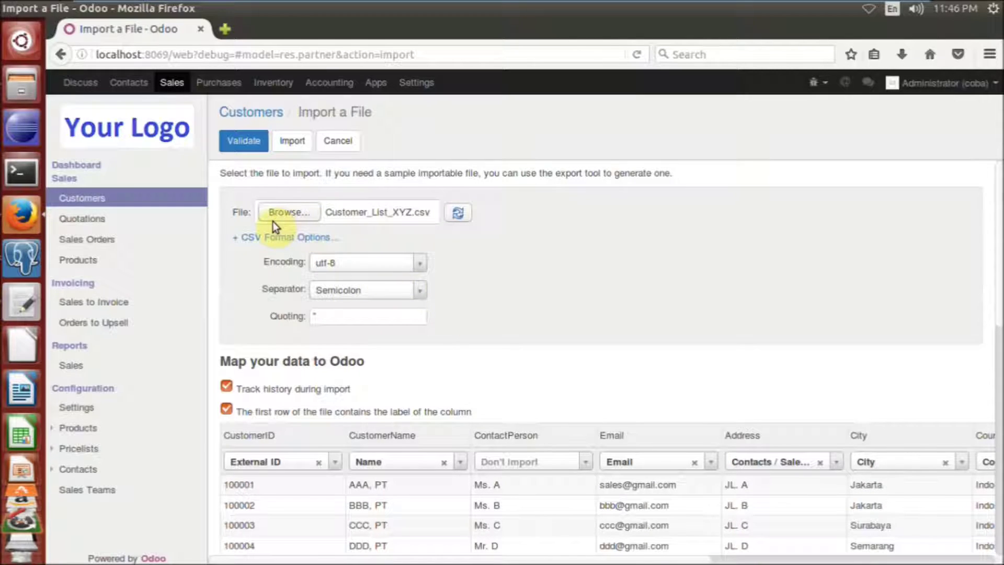
{"action": "left_click", "coordinate": [244, 140]}
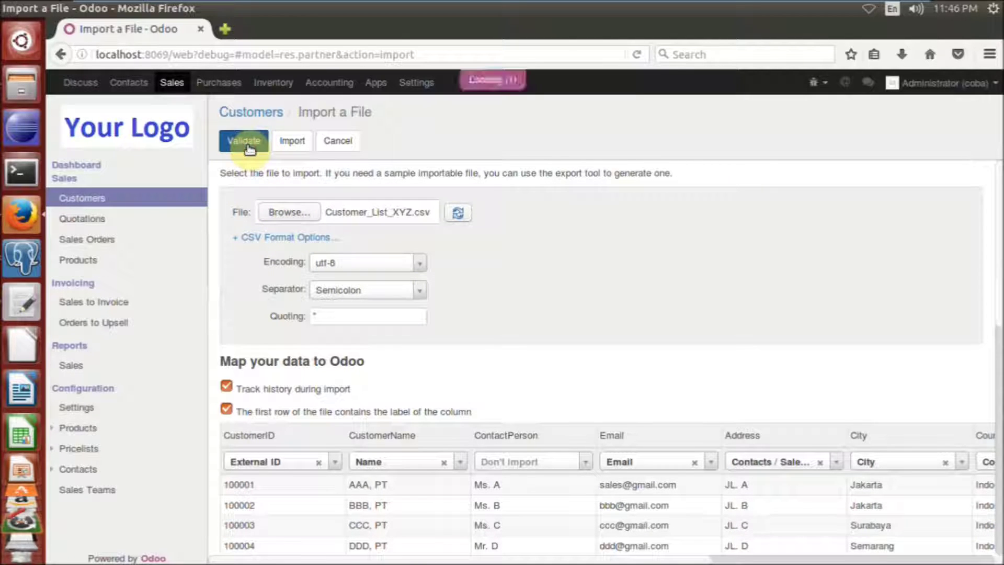
{"action": "scroll", "coordinate": [589, 246], "scroll_direction": "down", "scroll_amount": 3}
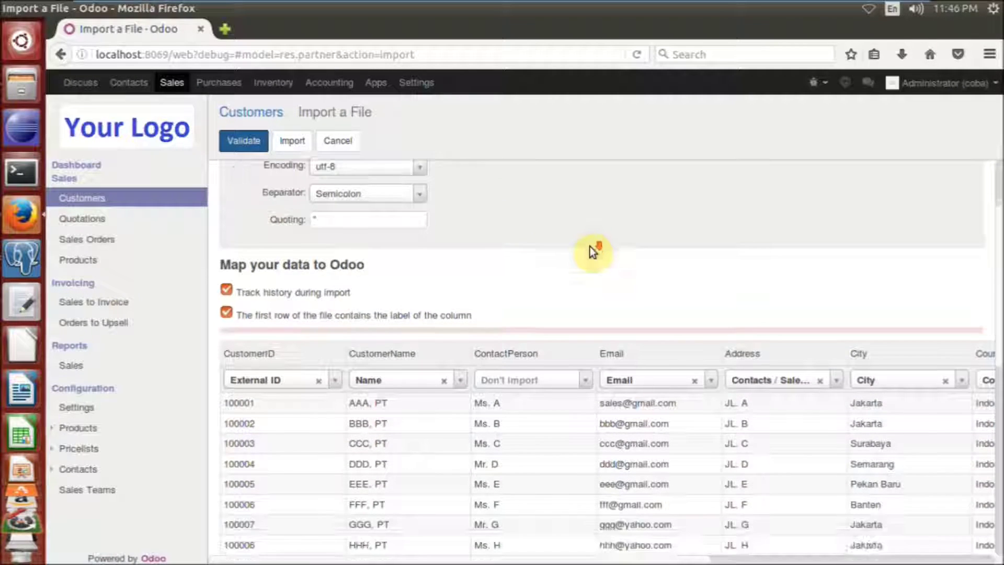
{"action": "scroll", "coordinate": [590, 246], "scroll_direction": "down", "scroll_amount": 2}
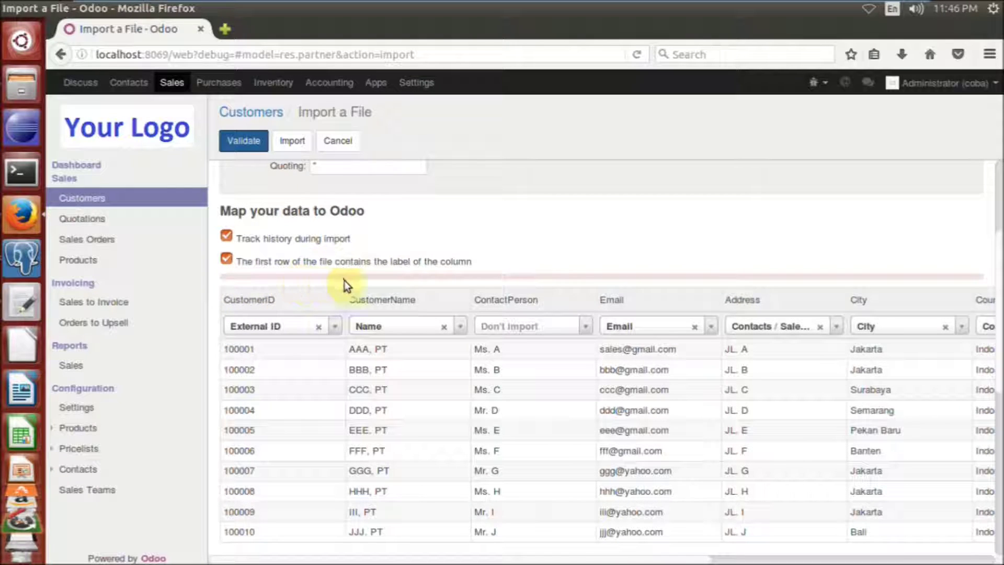
{"action": "scroll", "coordinate": [759, 295], "scroll_direction": "down", "scroll_amount": 5}
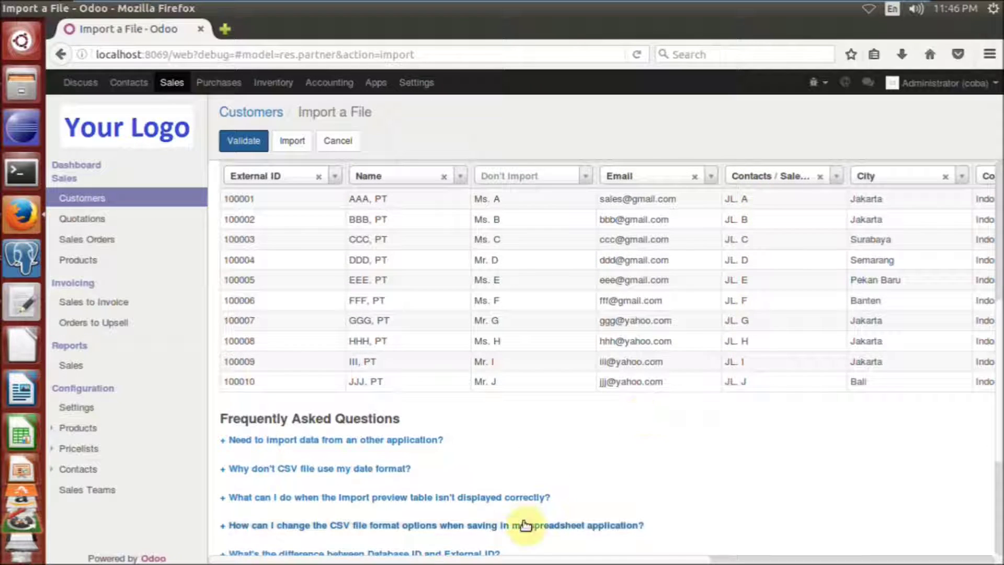
Step: Check the column mappings and try to import the customers with the Address column mapped to the Contacts / Sales Order field
{"action": "scroll", "coordinate": [544, 553], "scroll_direction": "right", "scroll_amount": 6}
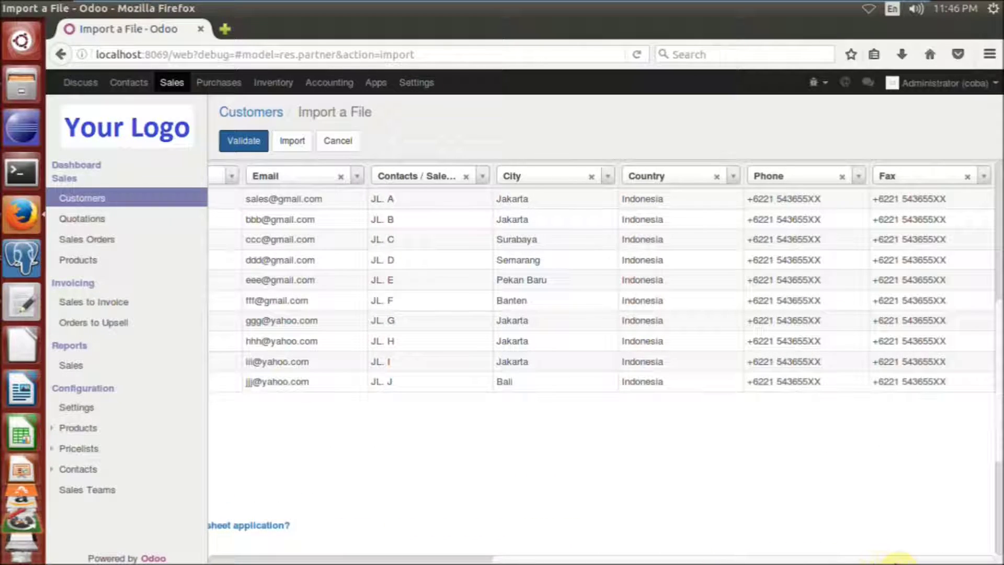
{"action": "scroll", "coordinate": [675, 548], "scroll_direction": "left", "scroll_amount": 6}
{"action": "scroll", "coordinate": [661, 429], "scroll_direction": "up", "scroll_amount": 10}
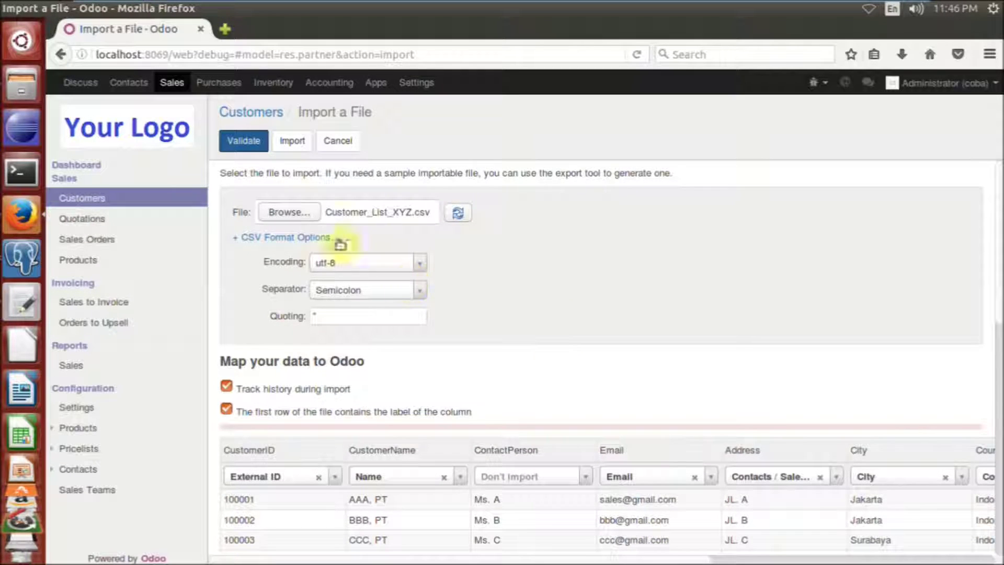
{"action": "left_click", "coordinate": [292, 144]}
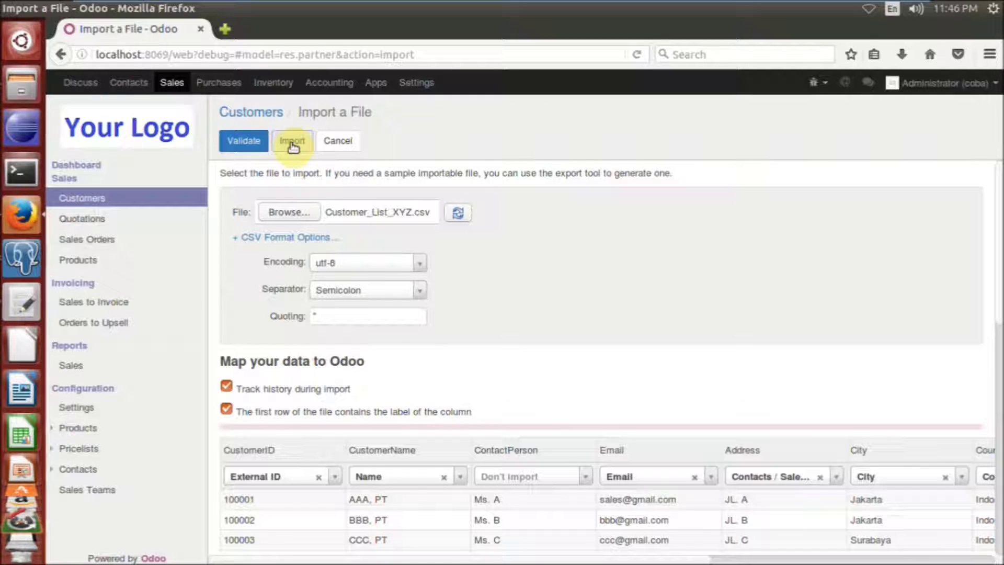
{"action": "scroll", "coordinate": [638, 285], "scroll_direction": "down", "scroll_amount": 5}
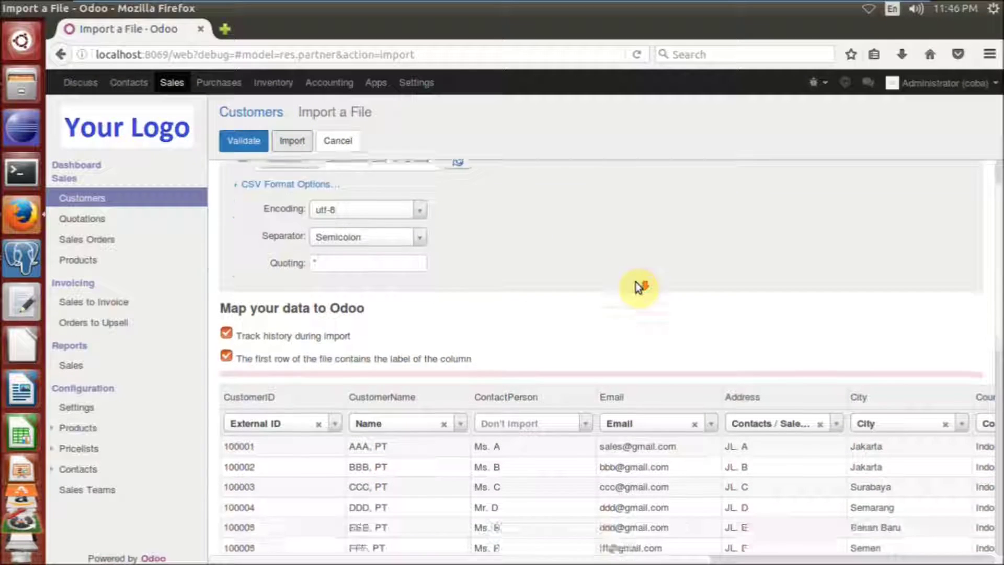
{"action": "scroll", "coordinate": [636, 283], "scroll_direction": "down", "scroll_amount": 10}
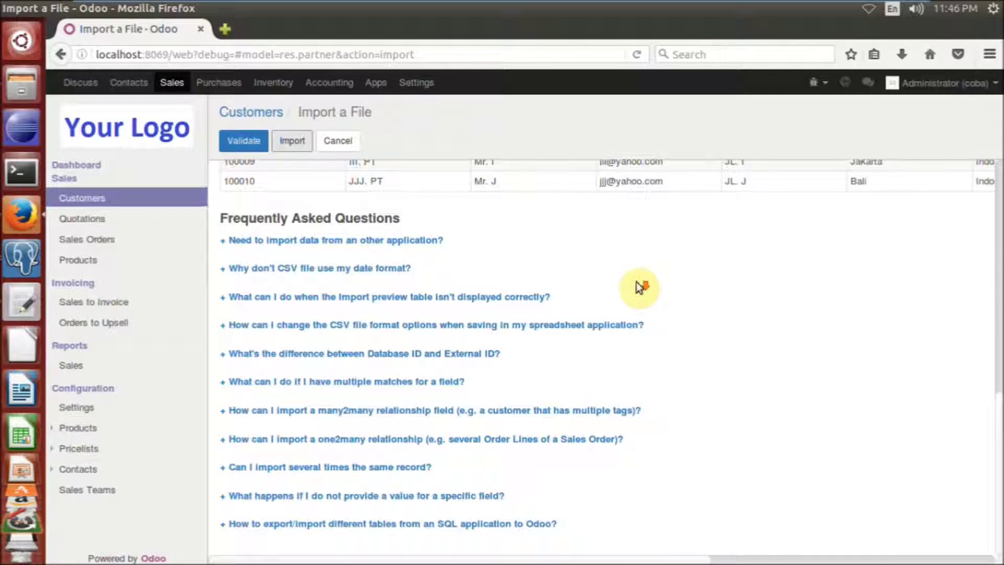
{"action": "scroll", "coordinate": [636, 281], "scroll_direction": "up", "scroll_amount": 3}
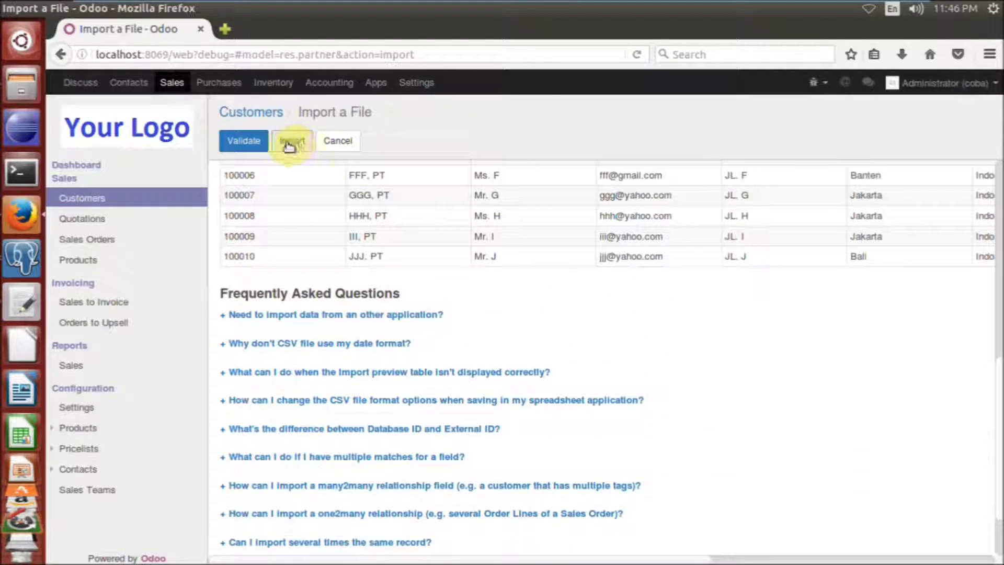
{"action": "scroll", "coordinate": [684, 387], "scroll_direction": "up", "scroll_amount": 10}
{"action": "scroll", "coordinate": [682, 384], "scroll_direction": "up", "scroll_amount": 2}
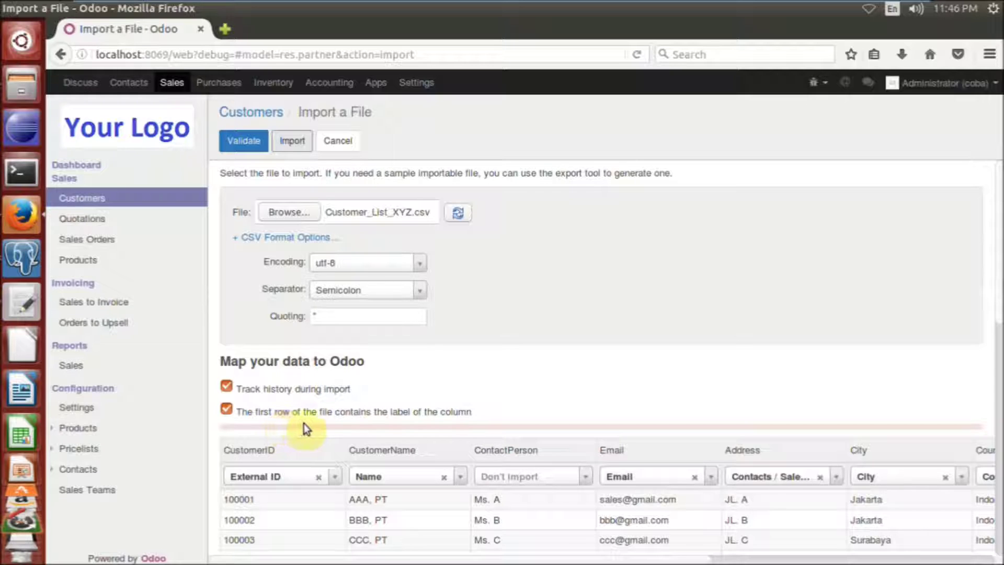
{"action": "scroll", "coordinate": [523, 388], "scroll_direction": "down", "scroll_amount": 3}
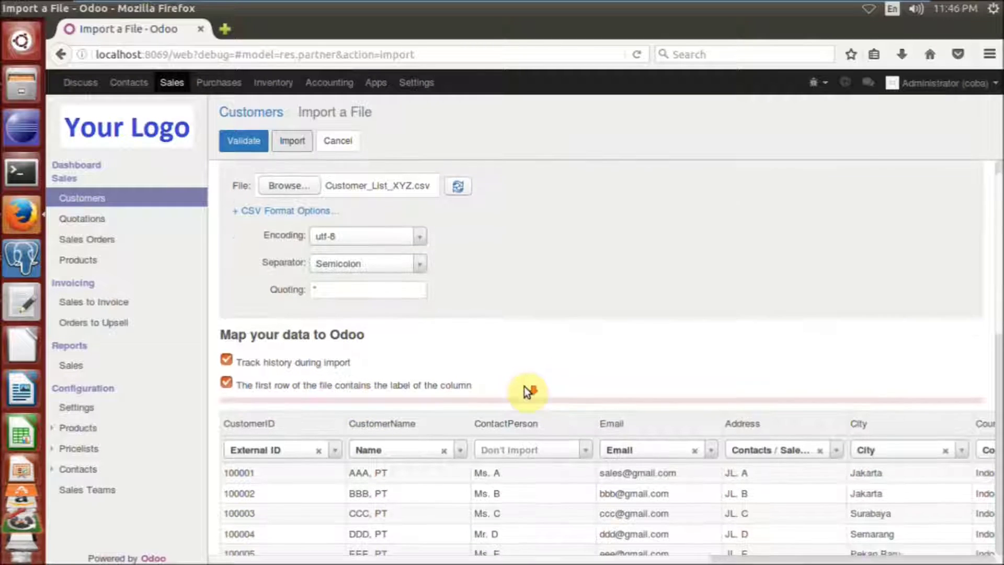
{"action": "scroll", "coordinate": [525, 388], "scroll_direction": "up", "scroll_amount": 3}
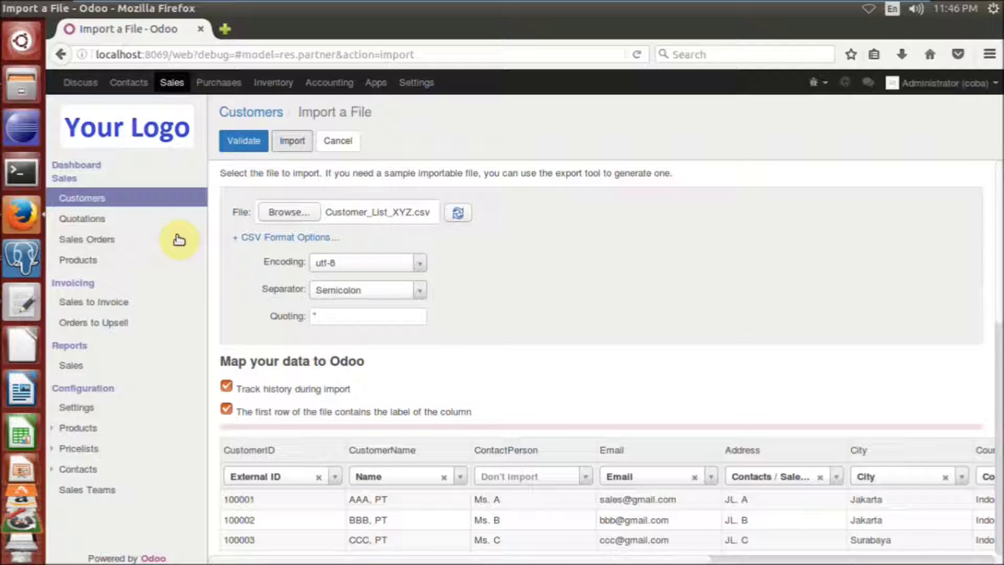
Step: Reopen the customers as a list and load Customer_List_XYZ.csv from Documents into a new import
{"action": "left_click", "coordinate": [98, 203]}
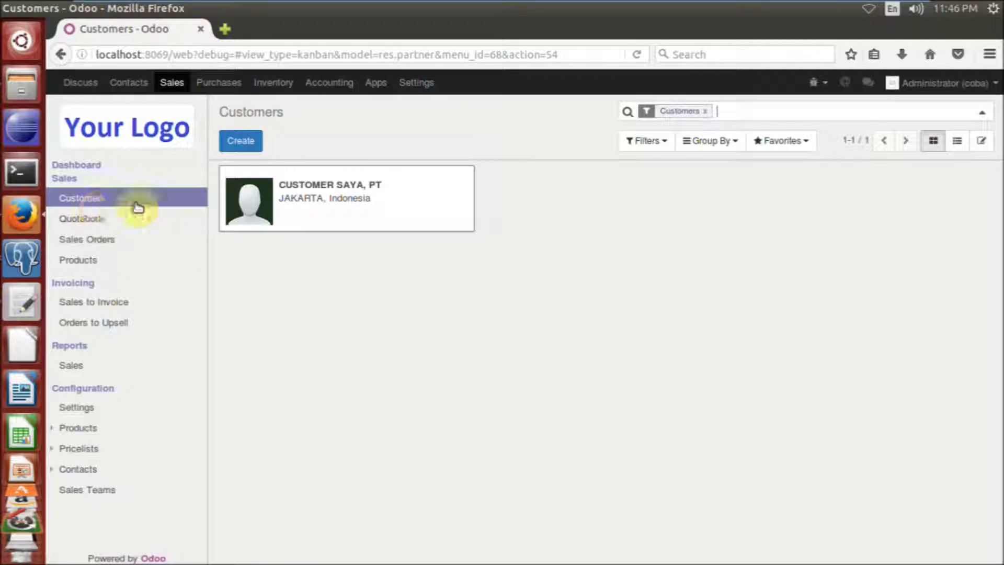
{"action": "left_click", "coordinate": [936, 145]}
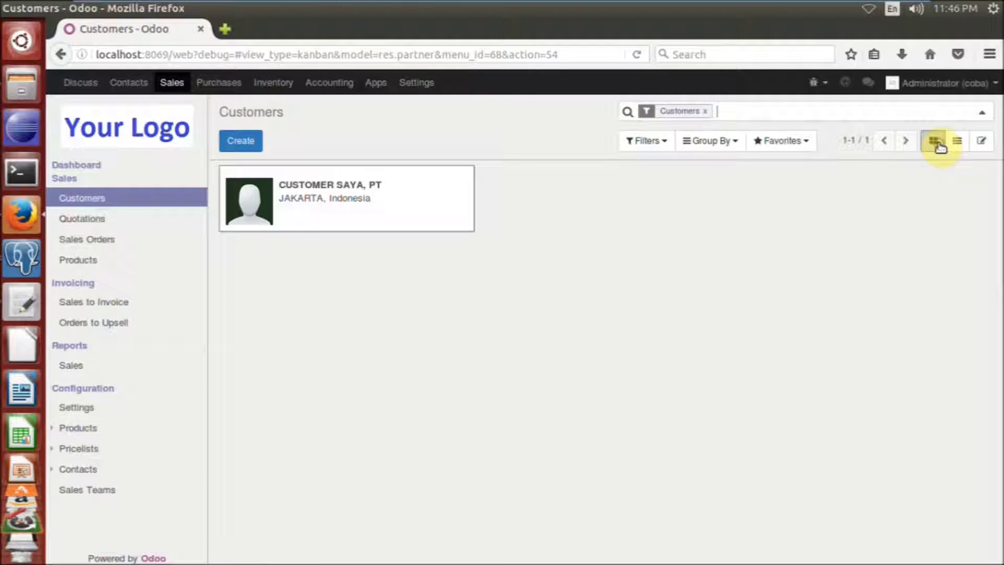
{"action": "left_click", "coordinate": [955, 141]}
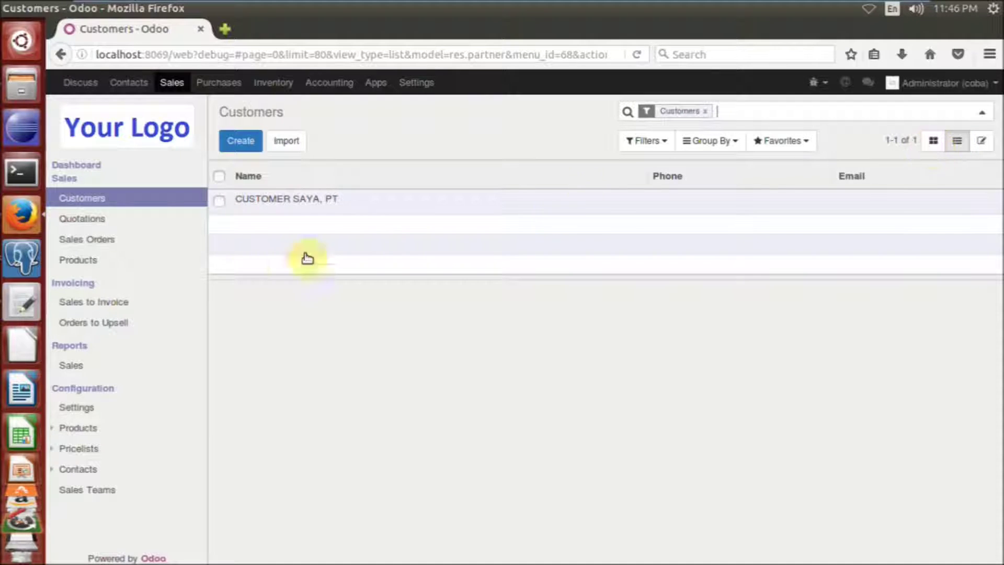
{"action": "left_click", "coordinate": [296, 141]}
{"action": "left_click", "coordinate": [292, 215]}
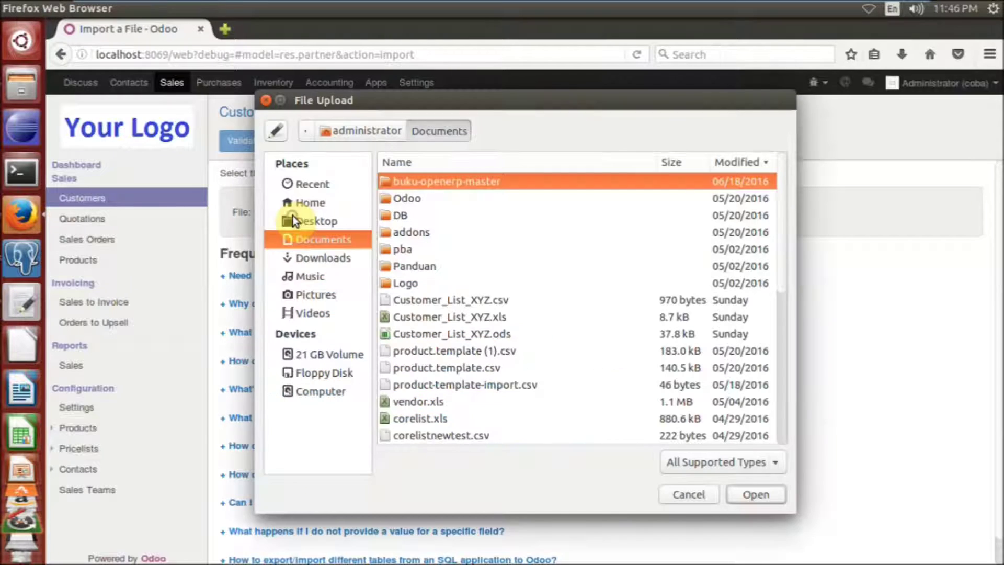
{"action": "left_click", "coordinate": [487, 299]}
{"action": "double_click", "coordinate": [521, 302]}
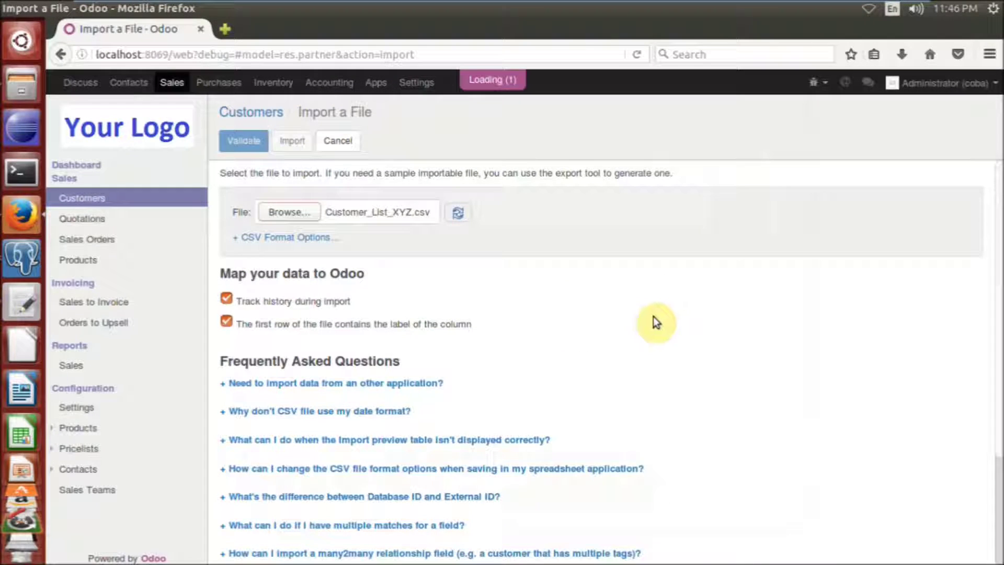
Step: Set the CSV separator of the import file to Semicolon
{"action": "scroll", "coordinate": [574, 301], "scroll_direction": "down", "scroll_amount": 4}
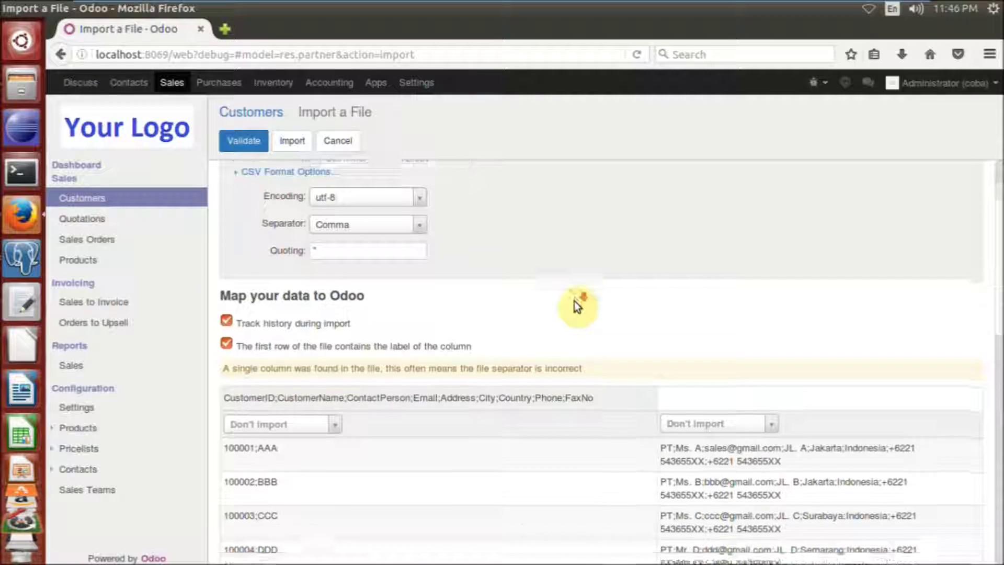
{"action": "scroll", "coordinate": [372, 255], "scroll_direction": "up", "scroll_amount": 4}
{"action": "left_click", "coordinate": [359, 274]}
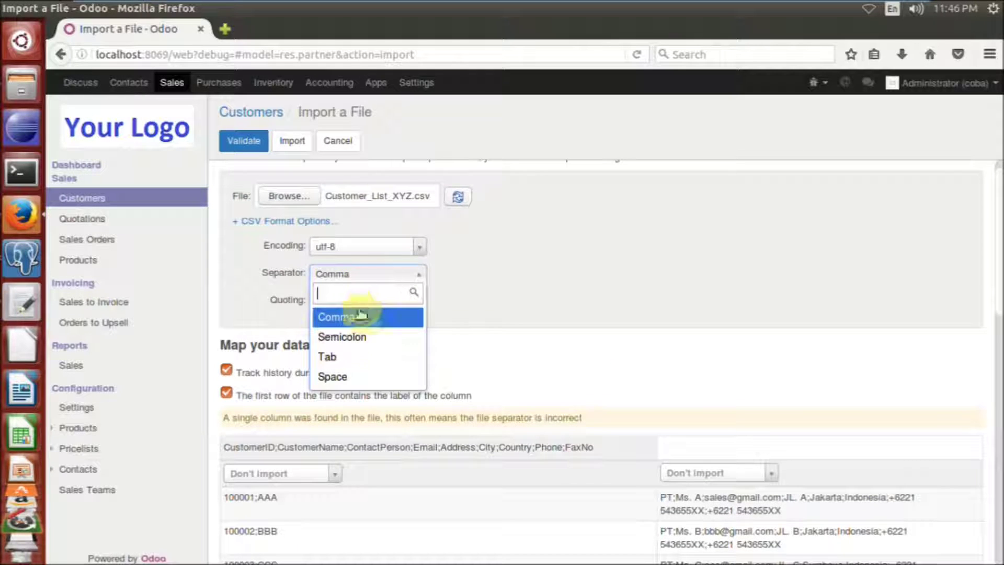
{"action": "left_click", "coordinate": [359, 337]}
Step: Map the CustomerID column to External ID and the CustomerName column to the Name field
{"action": "scroll", "coordinate": [582, 303], "scroll_direction": "down", "scroll_amount": 5}
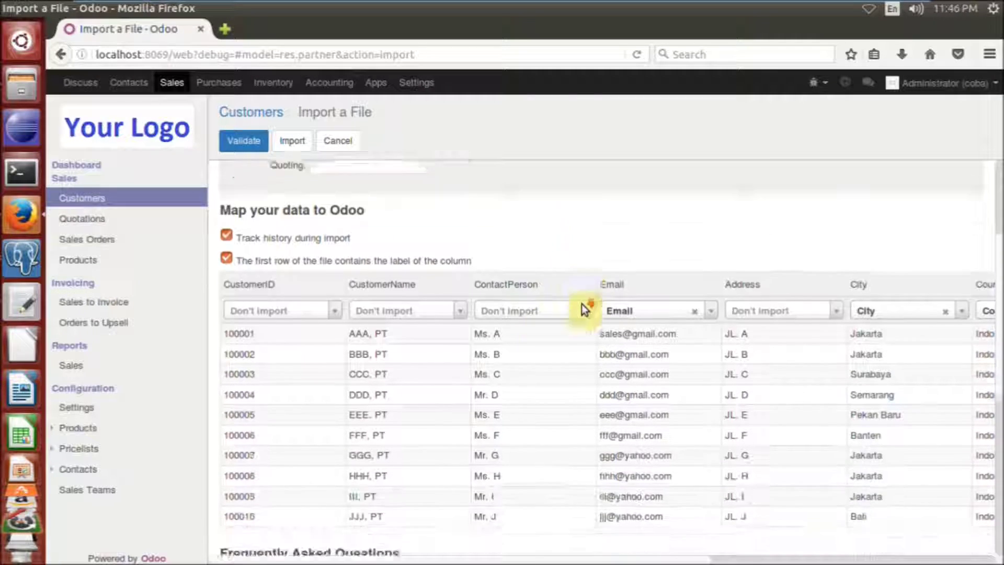
{"action": "left_click", "coordinate": [332, 256]}
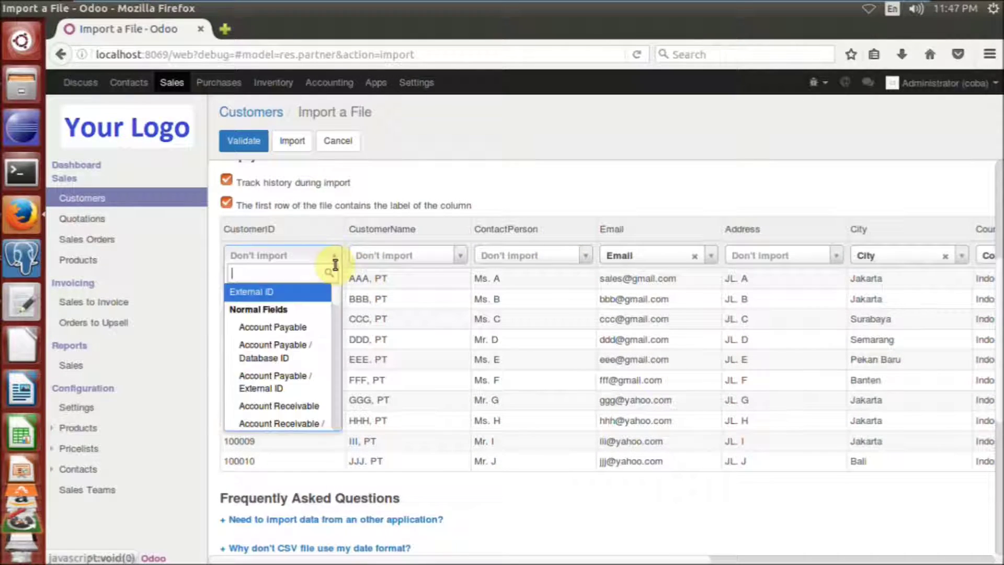
{"action": "left_click", "coordinate": [311, 291]}
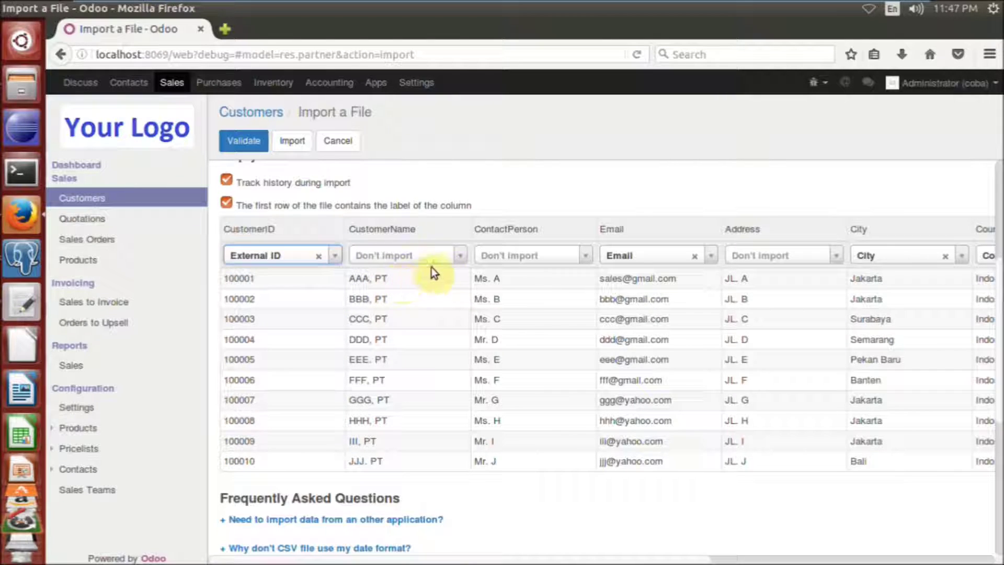
{"action": "left_click", "coordinate": [462, 256]}
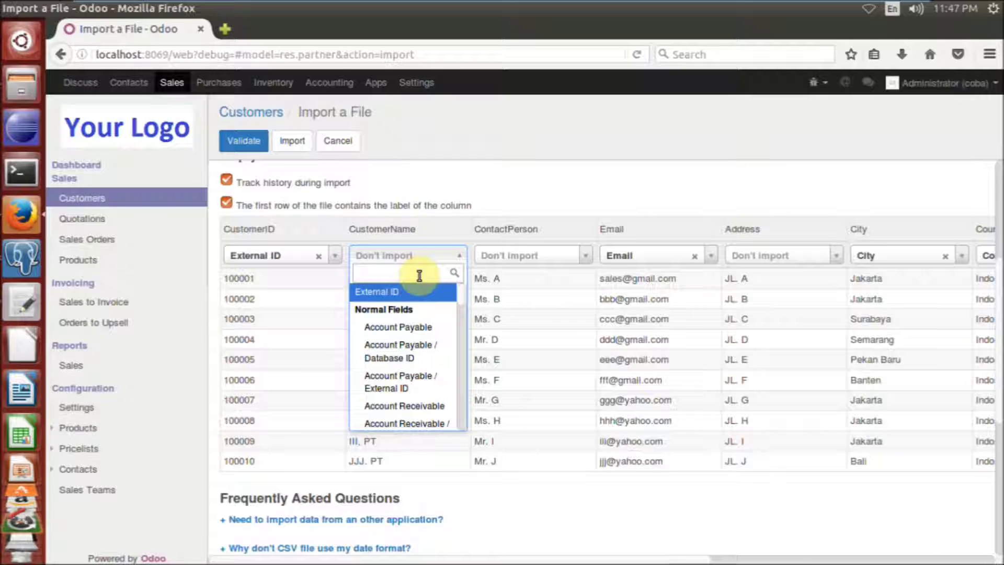
{"action": "type", "text": "name"}
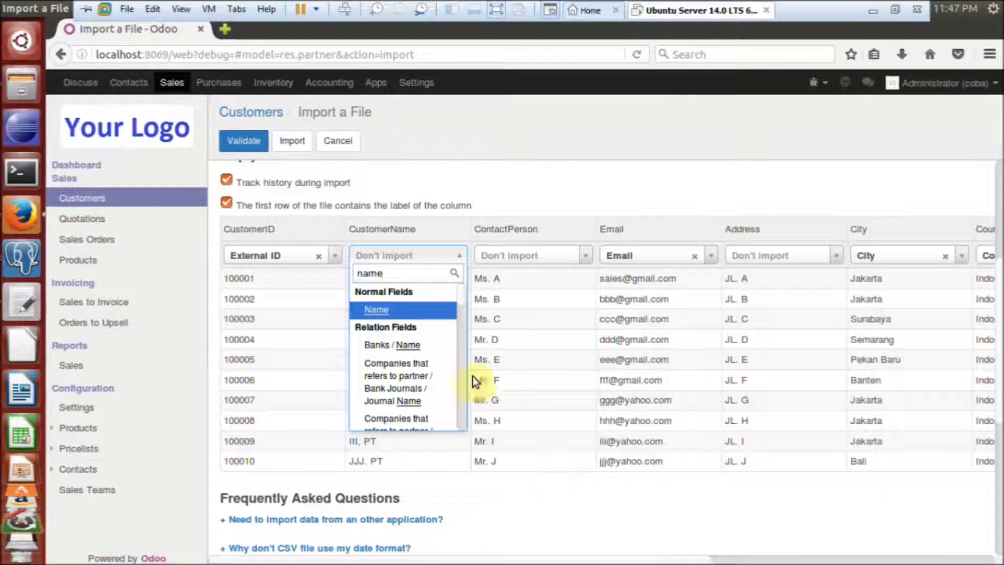
{"action": "left_click", "coordinate": [421, 310]}
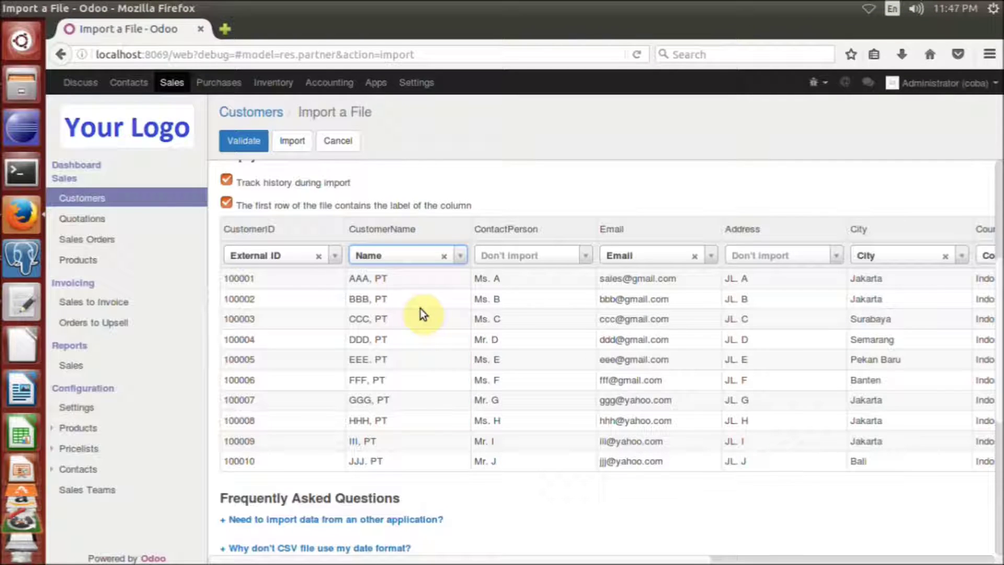
Step: Leave the Address column set to Don't import and map the FaxNo column to the Fax field
{"action": "left_click", "coordinate": [838, 255]}
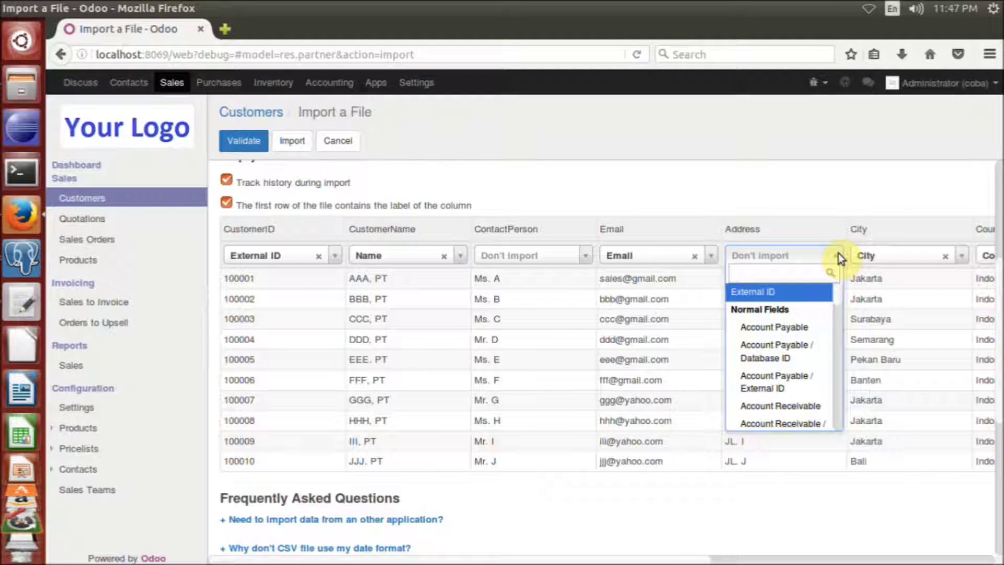
{"action": "left_click", "coordinate": [839, 253]}
{"action": "left_click_drag", "start_coordinate": [672, 557], "coordinate": [988, 554]}
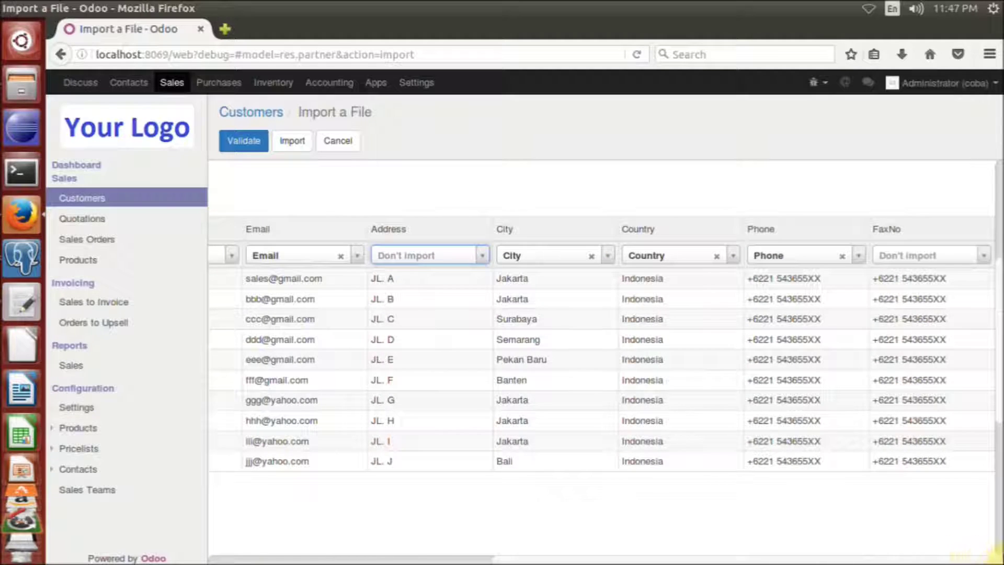
{"action": "left_click", "coordinate": [986, 257]}
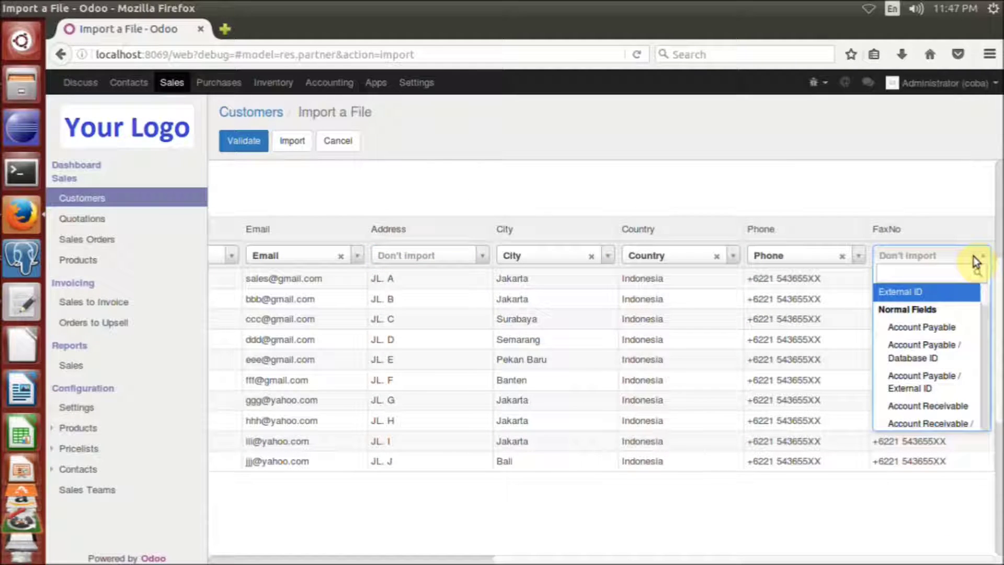
{"action": "type", "text": "fax"}
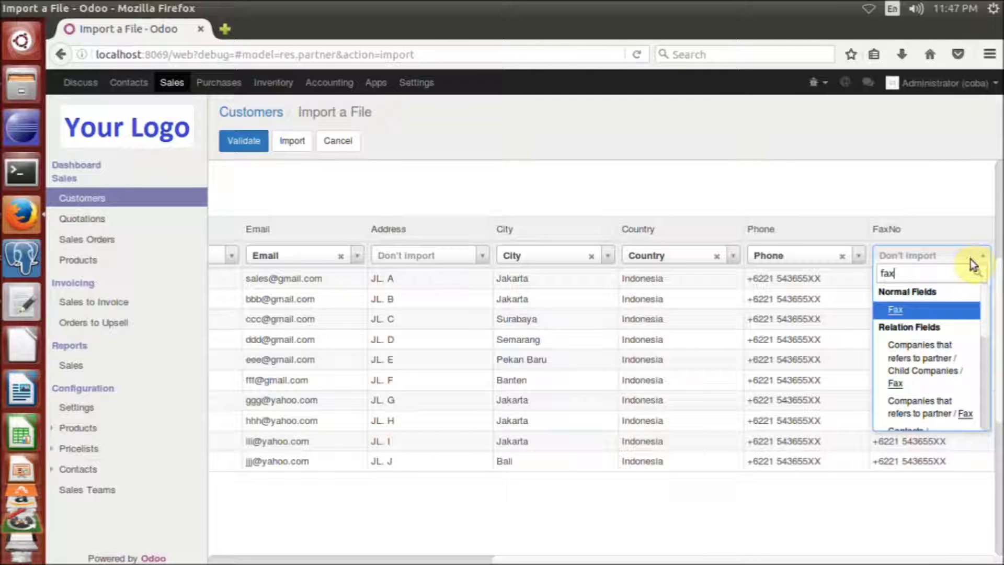
{"action": "left_click", "coordinate": [943, 308]}
Step: Validate Customer_List_XYZ.csv with the new column mapping and import its customers
{"action": "left_click", "coordinate": [292, 141]}
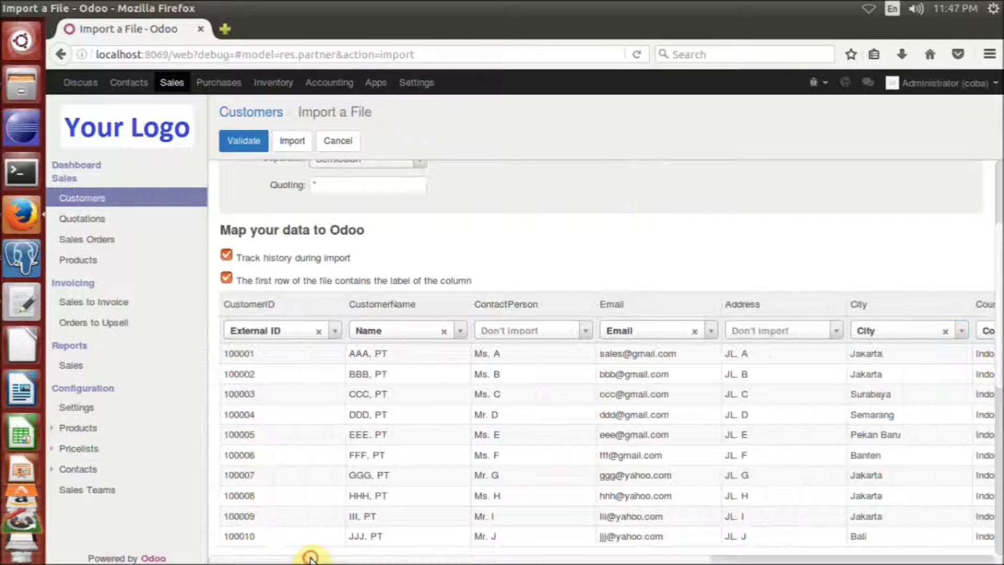
{"action": "scroll", "coordinate": [303, 310], "scroll_direction": "up", "scroll_amount": 5}
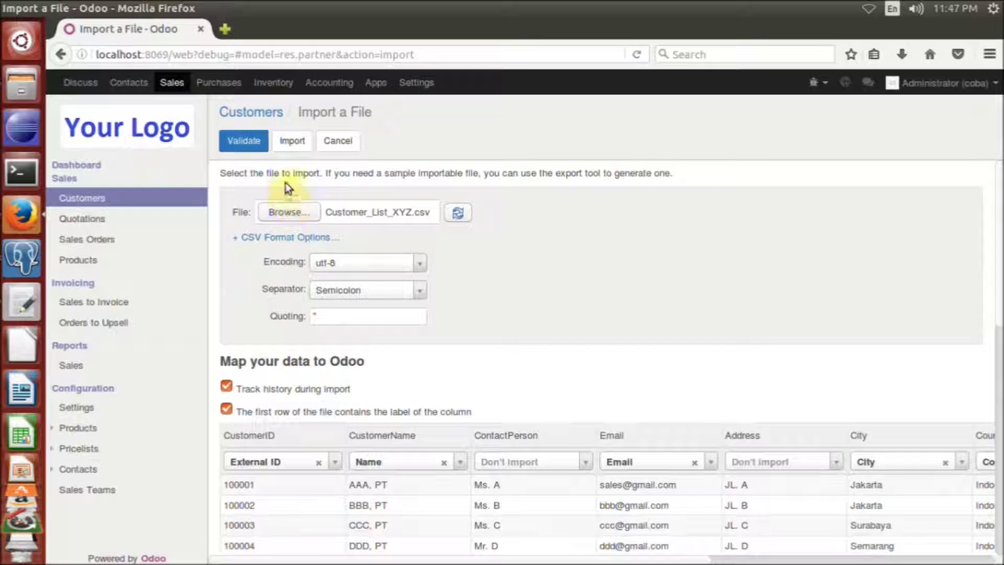
{"action": "left_click", "coordinate": [244, 140]}
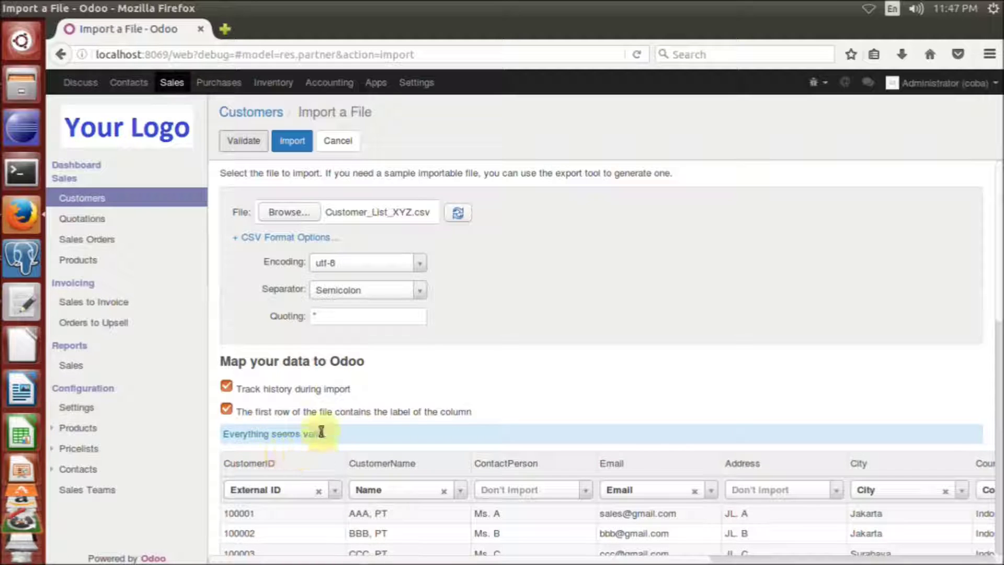
{"action": "scroll", "coordinate": [506, 387], "scroll_direction": "down", "scroll_amount": 5}
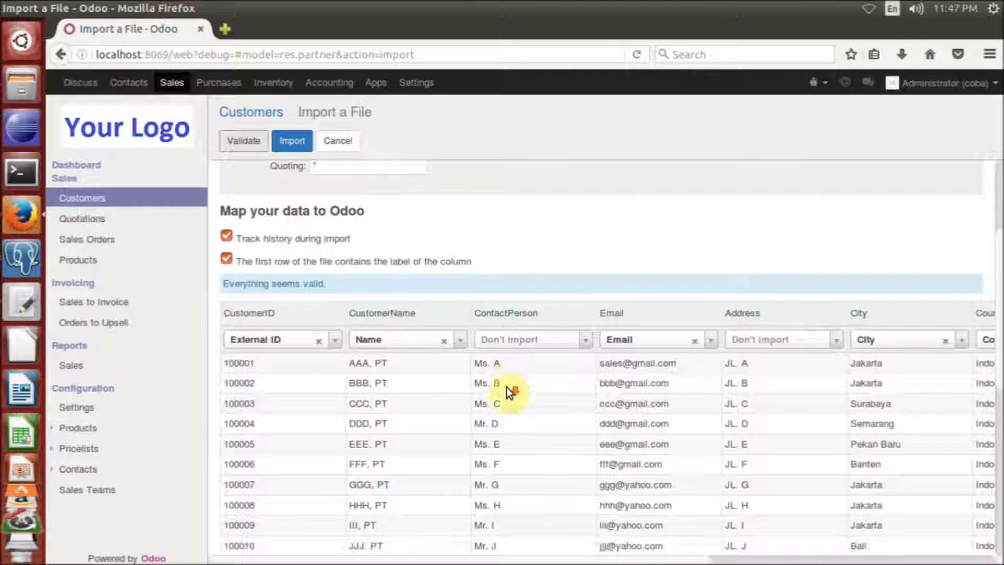
{"action": "scroll", "coordinate": [506, 387], "scroll_direction": "up", "scroll_amount": 4}
{"action": "scroll", "coordinate": [508, 387], "scroll_direction": "up", "scroll_amount": 1}
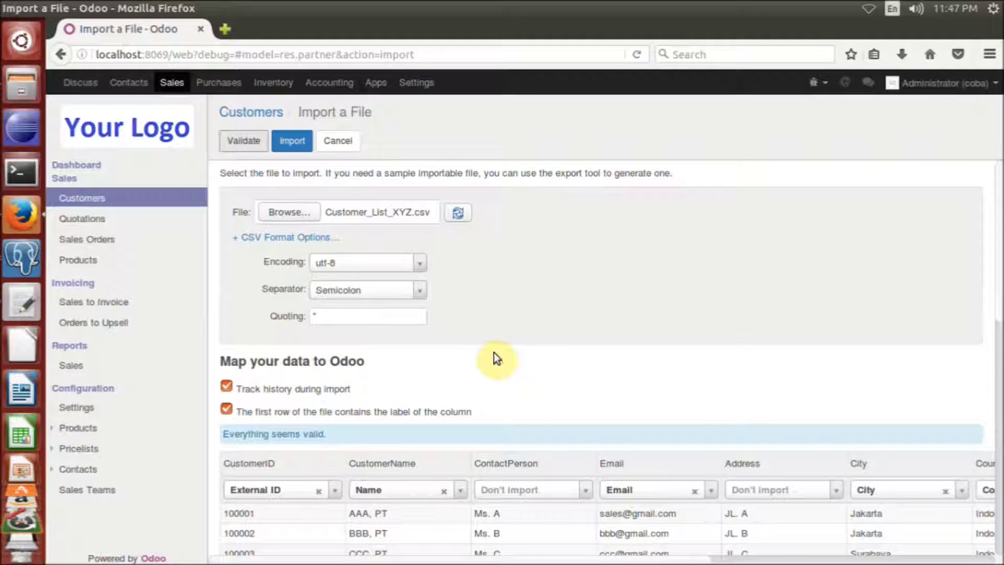
{"action": "left_click", "coordinate": [293, 141]}
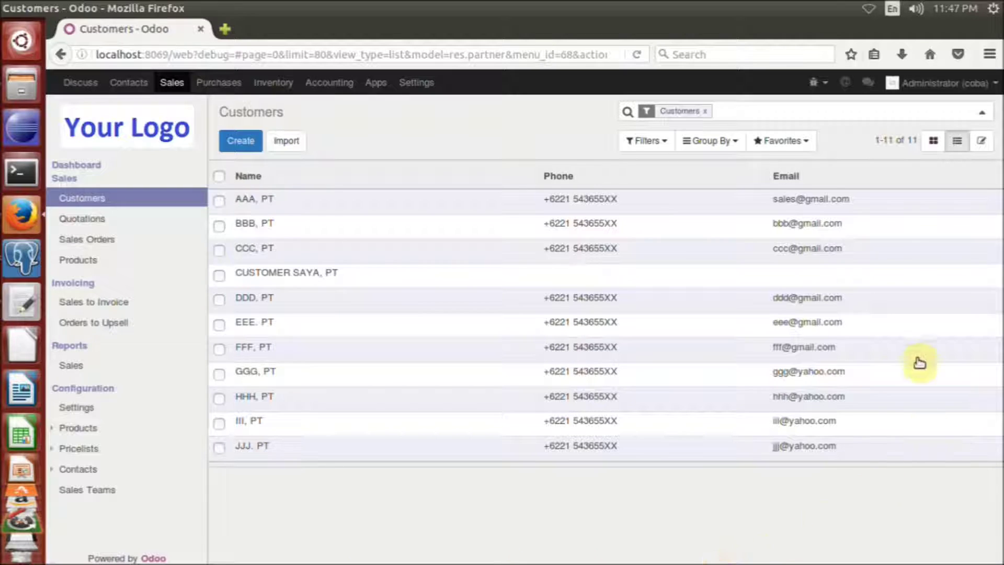
Step: Open the CUSTOMER SAYA, PT record and the imported AAA, PT record to compare their customer details
{"action": "left_click", "coordinate": [333, 277]}
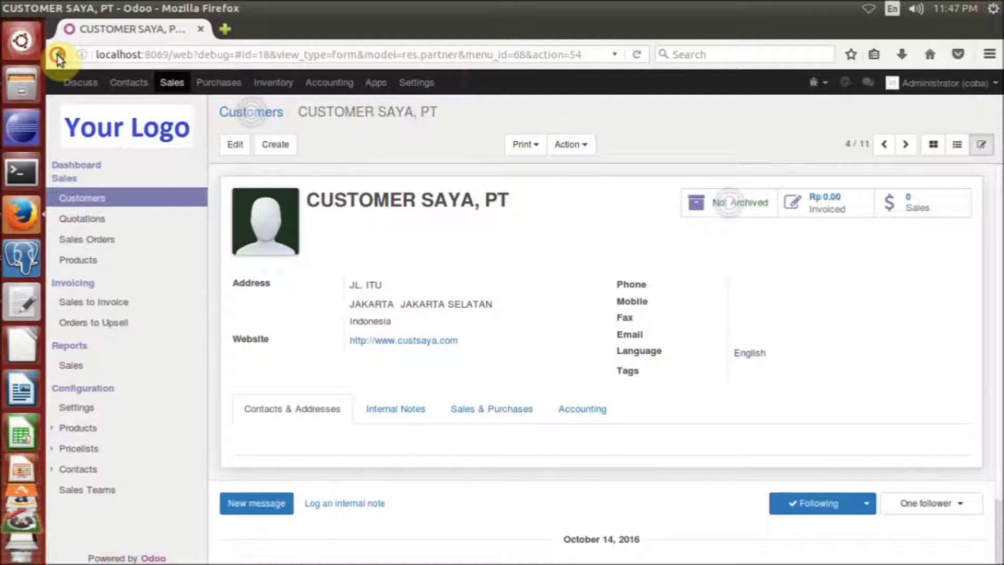
{"action": "left_click", "coordinate": [57, 55]}
{"action": "left_click", "coordinate": [327, 205]}
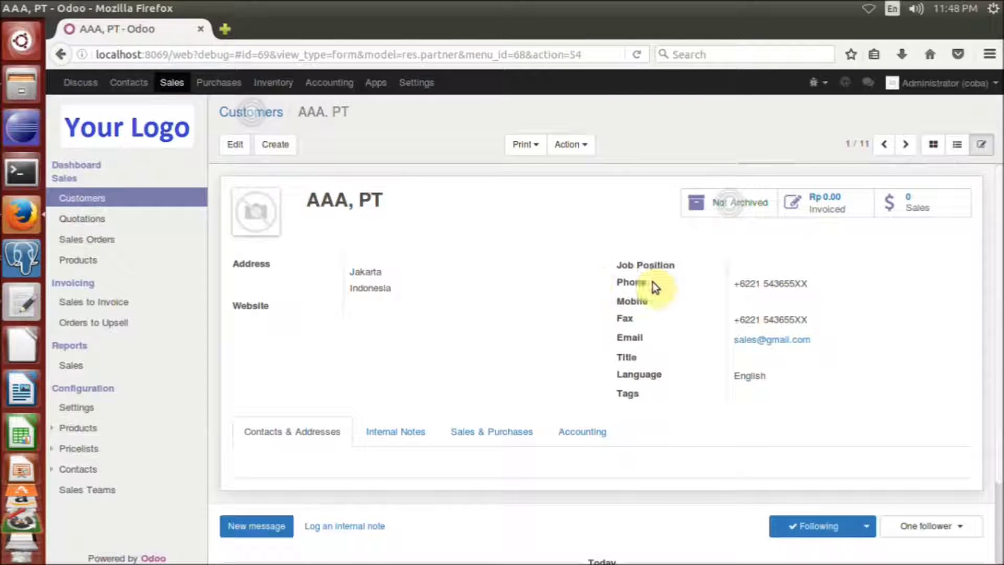
{"action": "scroll", "coordinate": [946, 346], "scroll_direction": "down", "scroll_amount": 2}
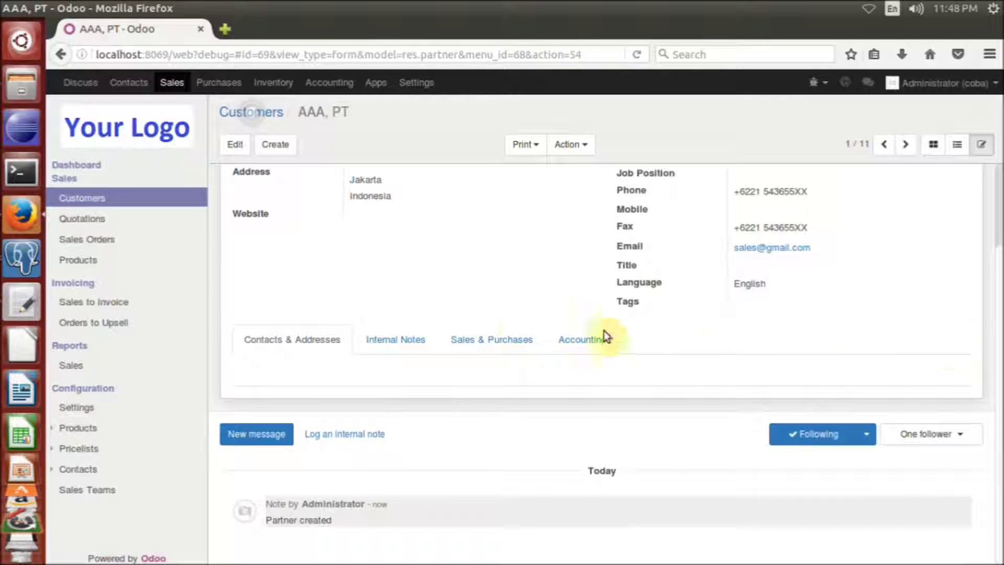
Step: Look through the internal notes, sales and purchases, accounting, and contacts and addresses sections of the AAA, PT record
{"action": "left_click", "coordinate": [397, 351]}
{"action": "left_click", "coordinate": [507, 351]}
{"action": "left_click", "coordinate": [608, 361]}
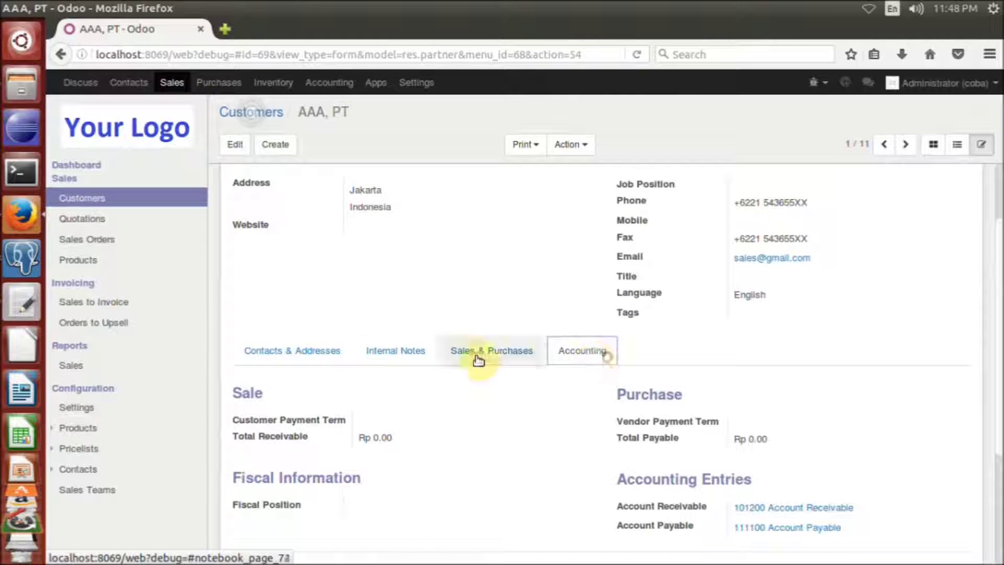
{"action": "left_click", "coordinate": [300, 351]}
{"action": "scroll", "coordinate": [648, 286], "scroll_direction": "up", "scroll_amount": 2}
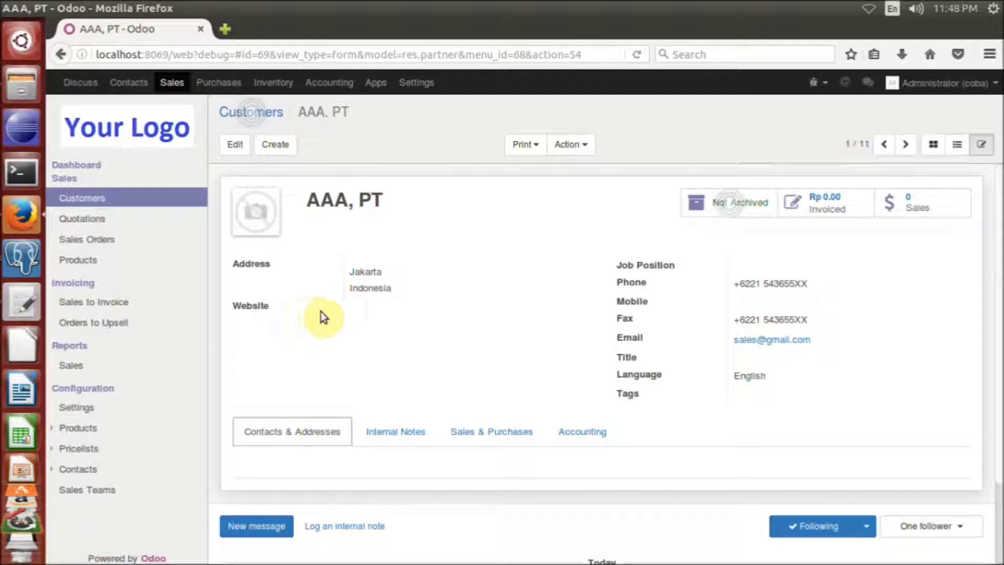
{"action": "scroll", "coordinate": [577, 324], "scroll_direction": "down", "scroll_amount": 1}
{"action": "scroll", "coordinate": [575, 323], "scroll_direction": "down", "scroll_amount": 1}
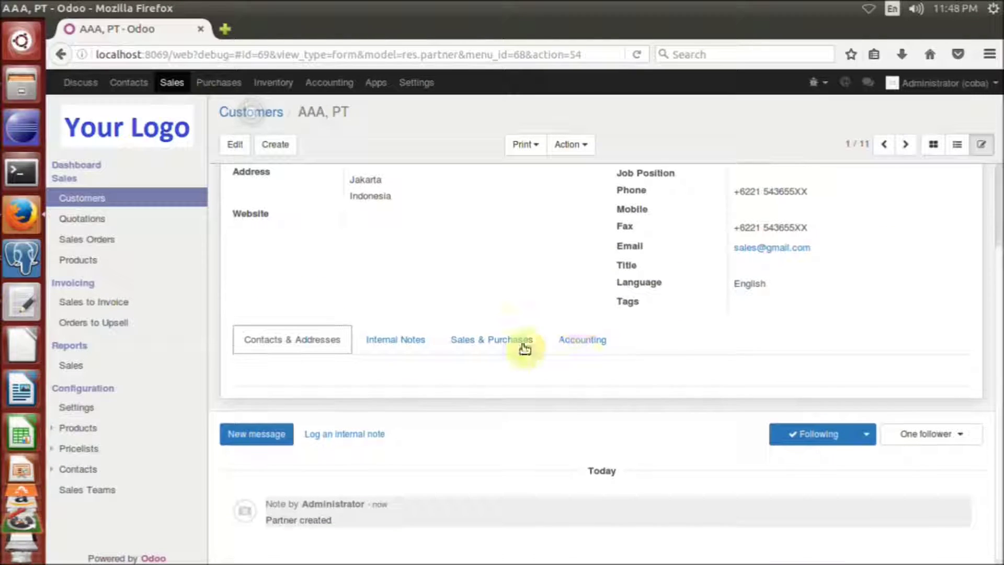
Step: Examine the internal notes and the sales and purchase settings of the AAA, PT record, including its warehouse locations
{"action": "left_click", "coordinate": [390, 343]}
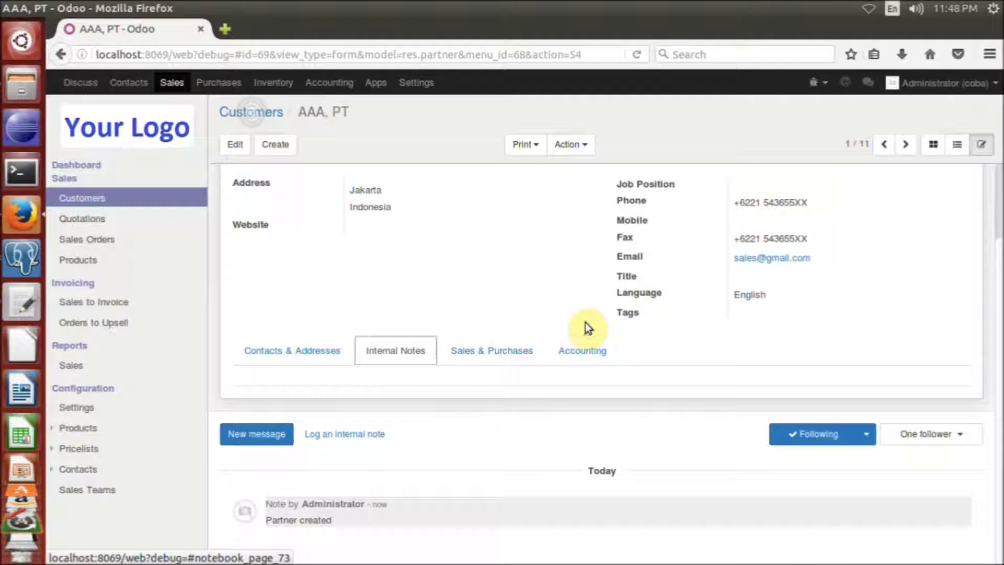
{"action": "left_click", "coordinate": [510, 355]}
{"action": "scroll", "coordinate": [544, 248], "scroll_direction": "down", "scroll_amount": 3}
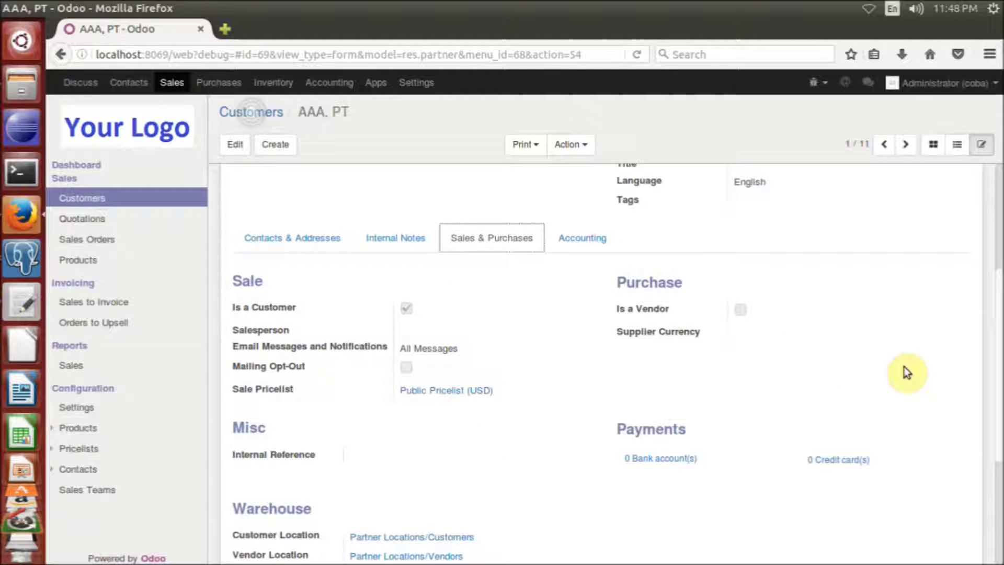
{"action": "scroll", "coordinate": [579, 361], "scroll_direction": "down", "scroll_amount": 1}
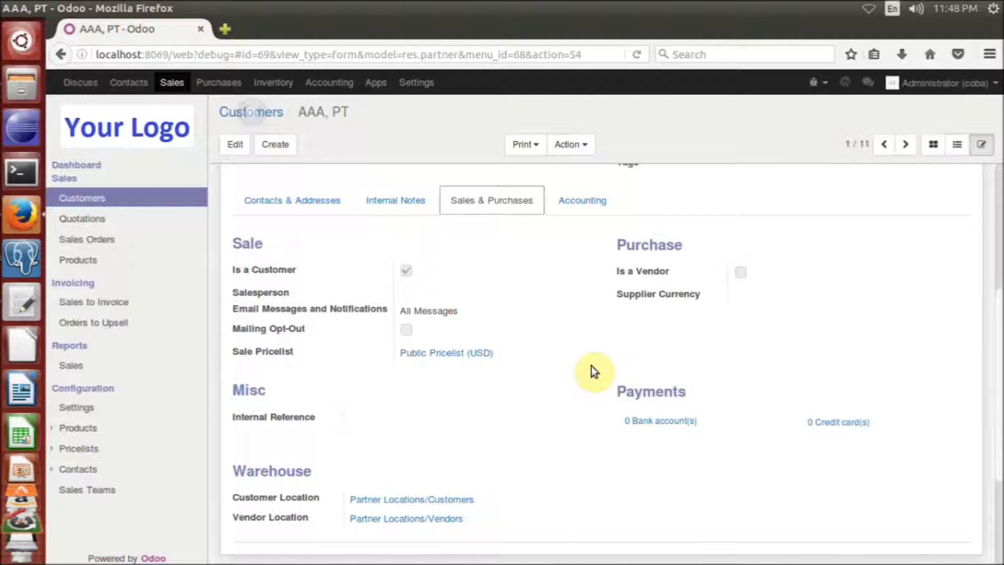
{"action": "scroll", "coordinate": [583, 349], "scroll_direction": "down", "scroll_amount": 3}
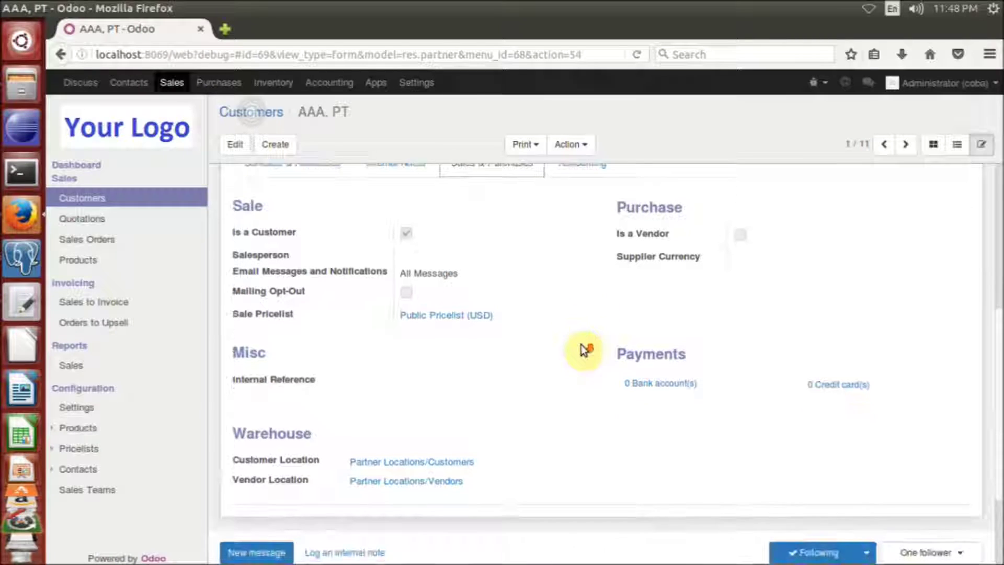
{"action": "scroll", "coordinate": [583, 350], "scroll_direction": "up", "scroll_amount": 3}
{"action": "scroll", "coordinate": [584, 349], "scroll_direction": "up", "scroll_amount": 5}
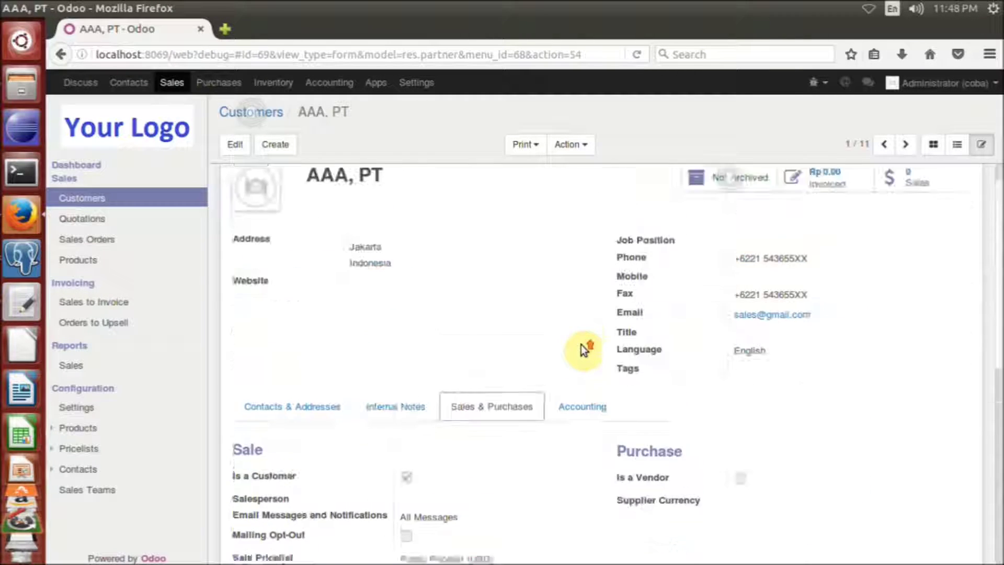
Step: Examine the accounting details of the AAA, PT record, including its receivable and payable accounts
{"action": "left_click", "coordinate": [591, 428]}
{"action": "scroll", "coordinate": [861, 426], "scroll_direction": "down", "scroll_amount": 6}
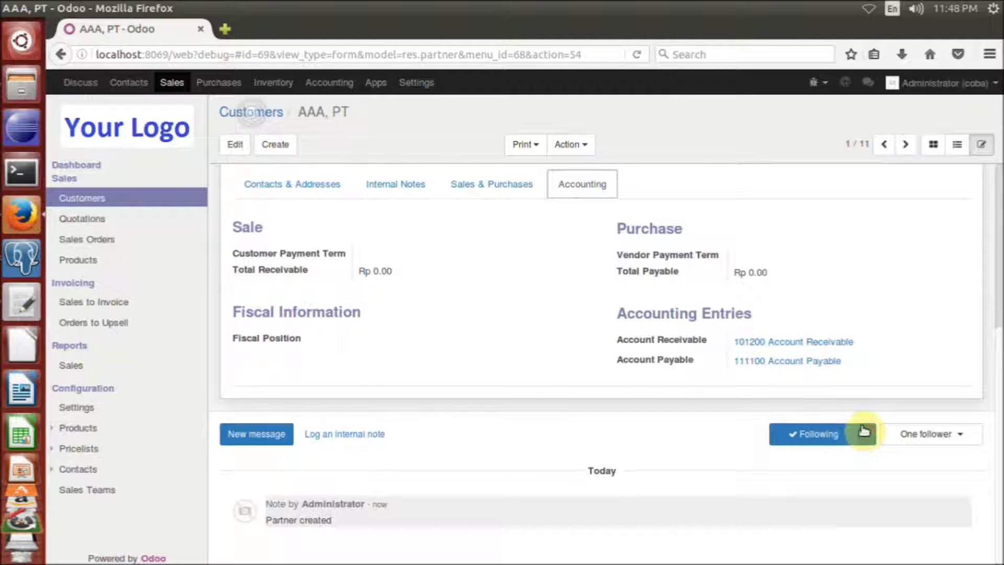
{"action": "scroll", "coordinate": [862, 428], "scroll_direction": "up", "scroll_amount": 1}
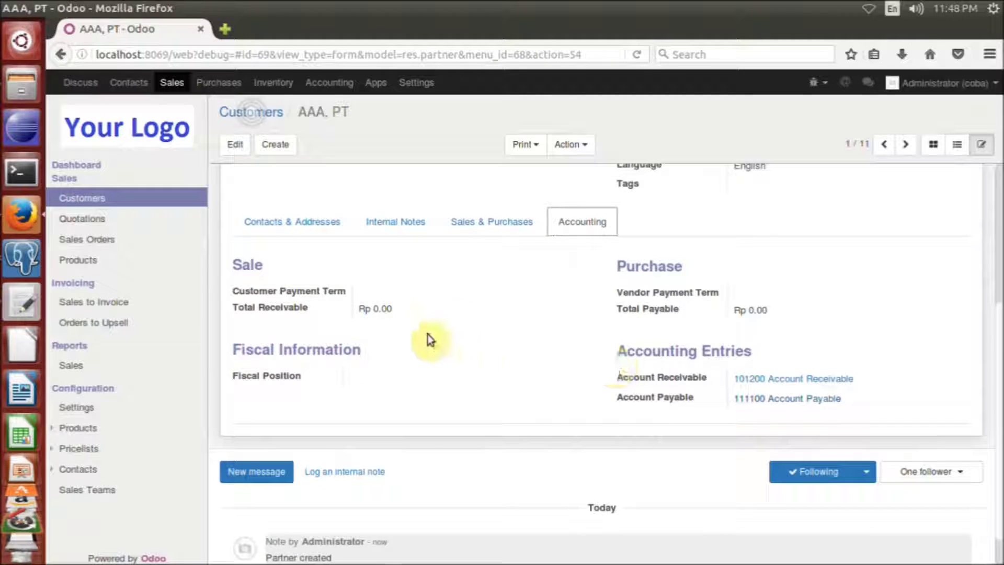
{"action": "scroll", "coordinate": [531, 335], "scroll_direction": "up", "scroll_amount": 5}
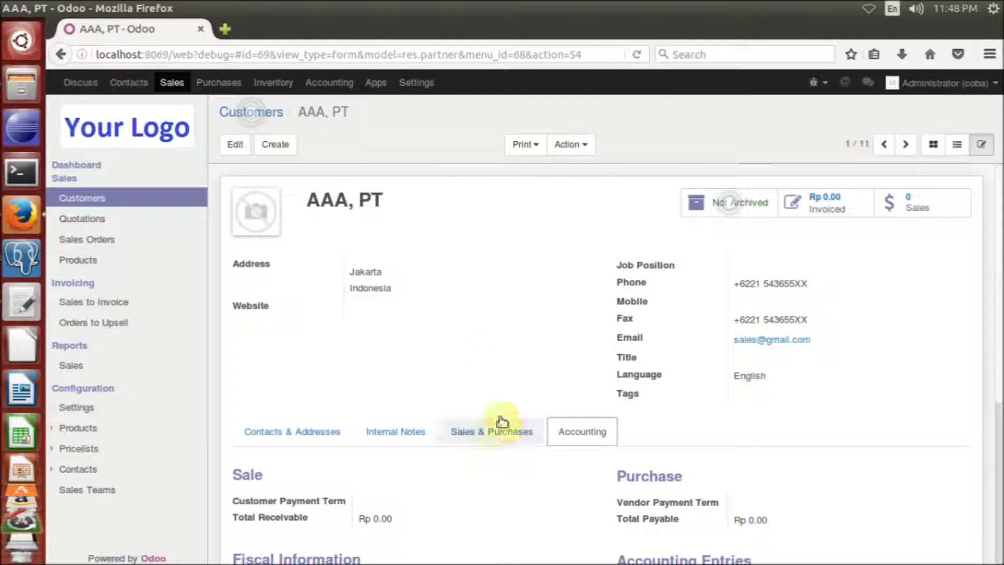
Step: Recheck the sales and purchase settings, internal notes, and contacts and addresses of the AAA, PT record
{"action": "scroll", "coordinate": [491, 321], "scroll_direction": "down", "scroll_amount": 3}
{"action": "left_click", "coordinate": [497, 281]}
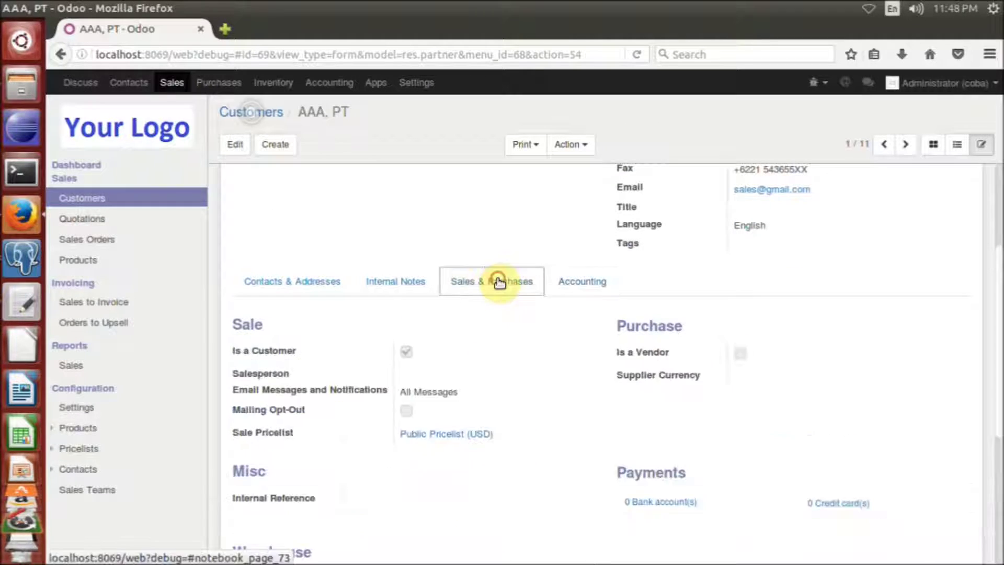
{"action": "left_click", "coordinate": [406, 283]}
{"action": "left_click", "coordinate": [259, 353]}
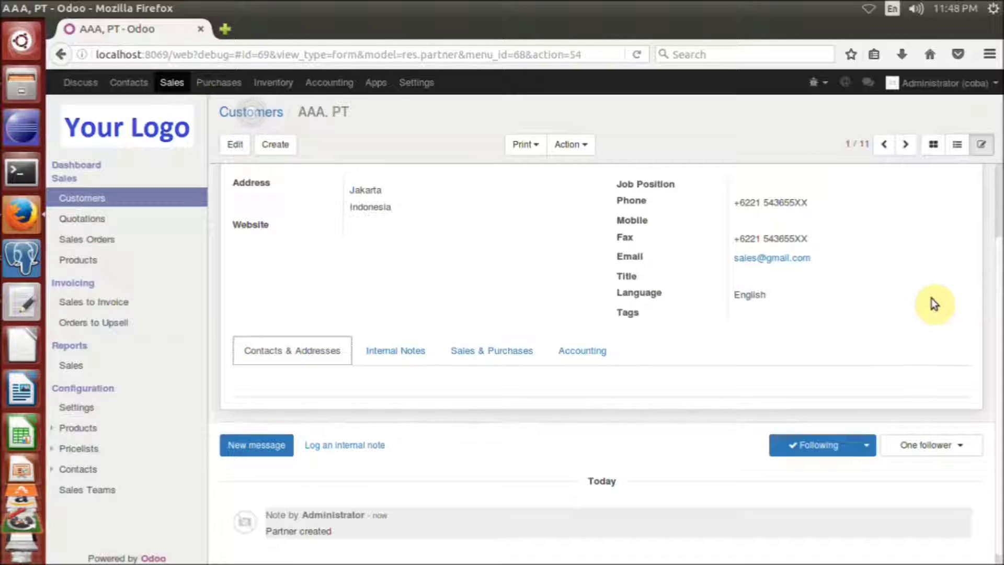
{"action": "scroll", "coordinate": [930, 297], "scroll_direction": "up", "scroll_amount": 2}
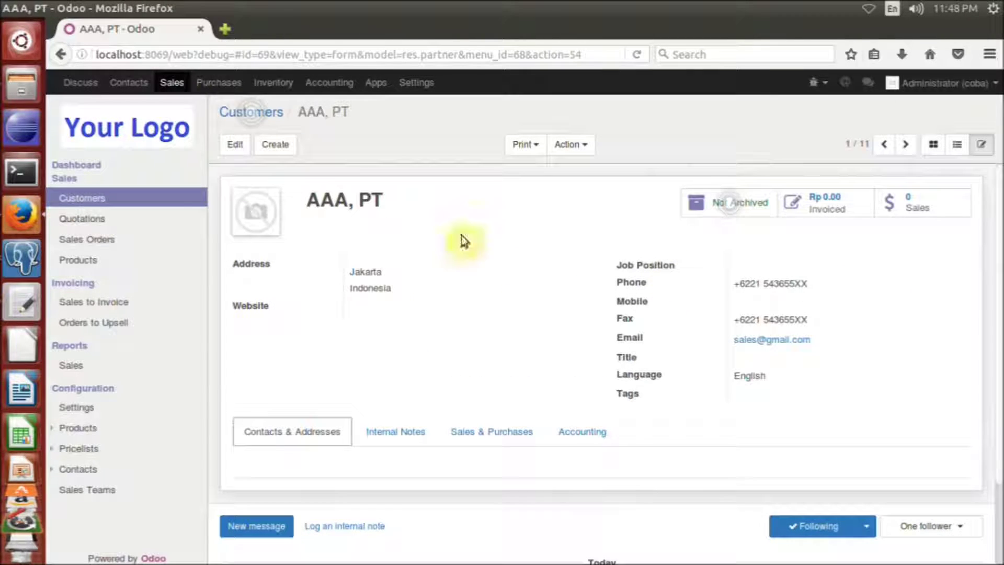
Step: Show all customers as a list and reopen the AAA, PT record from it
{"action": "left_click", "coordinate": [110, 205]}
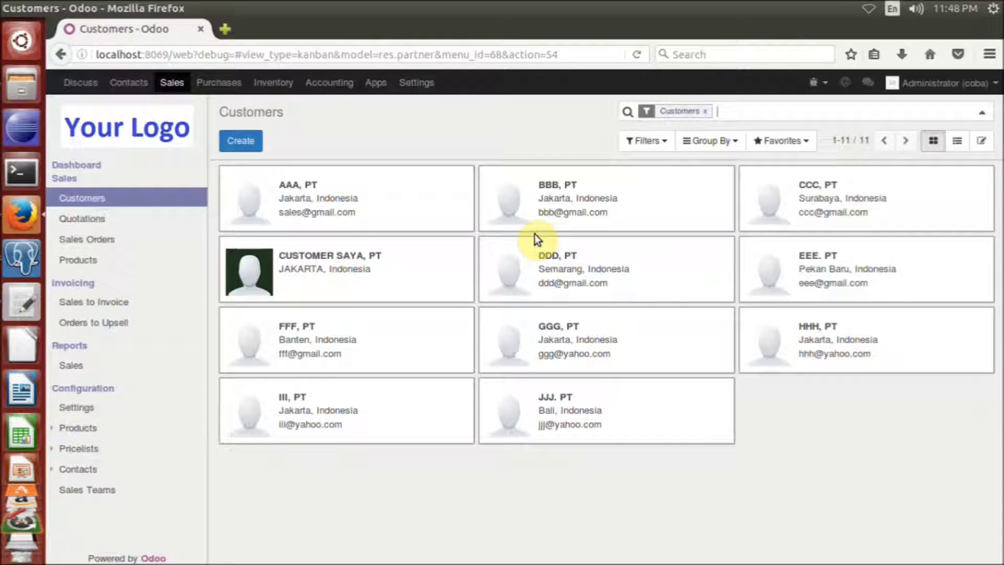
{"action": "left_click", "coordinate": [958, 145]}
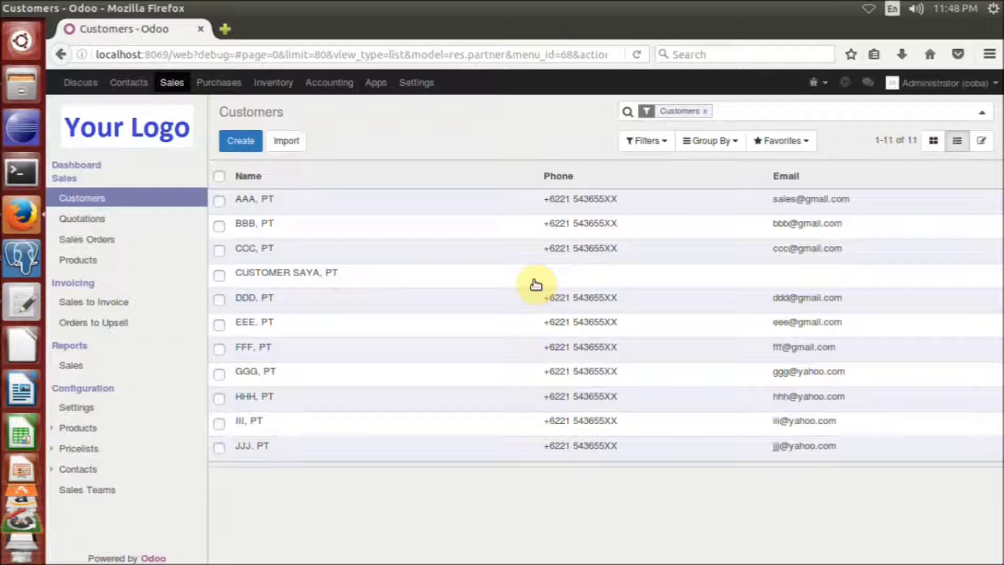
{"action": "left_click", "coordinate": [443, 212]}
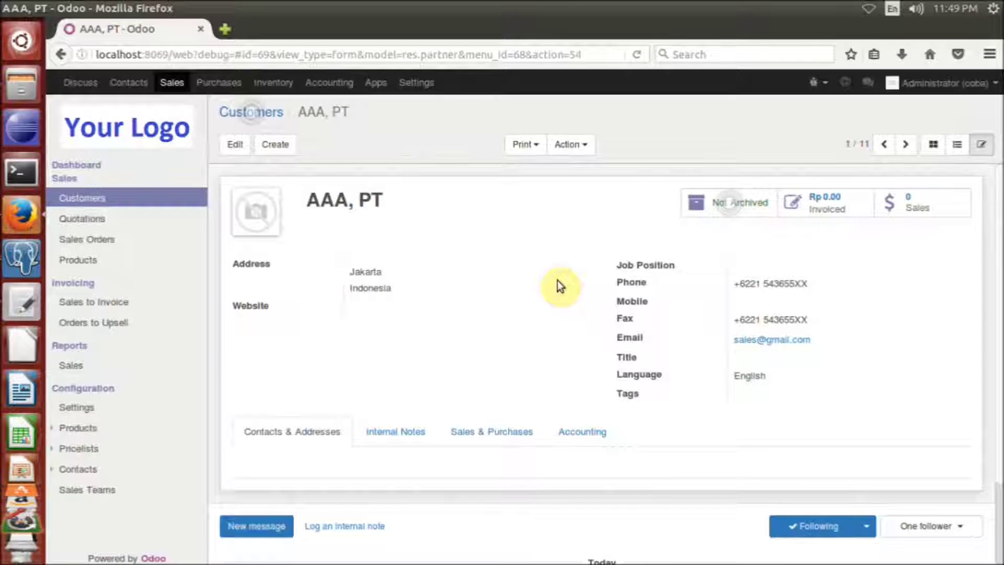
{"action": "scroll", "coordinate": [558, 280], "scroll_direction": "down", "scroll_amount": 3}
{"action": "scroll", "coordinate": [557, 280], "scroll_direction": "up", "scroll_amount": 3}
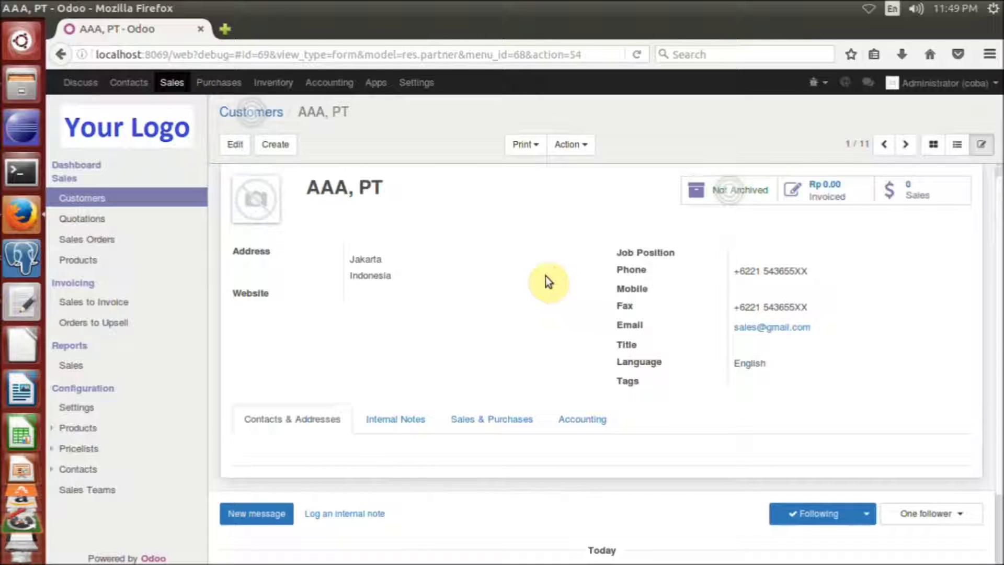
{"action": "scroll", "coordinate": [544, 280], "scroll_direction": "up", "scroll_amount": 1}
Step: Check which print and action options are offered for the AAA, PT record without running any
{"action": "left_click", "coordinate": [588, 145]}
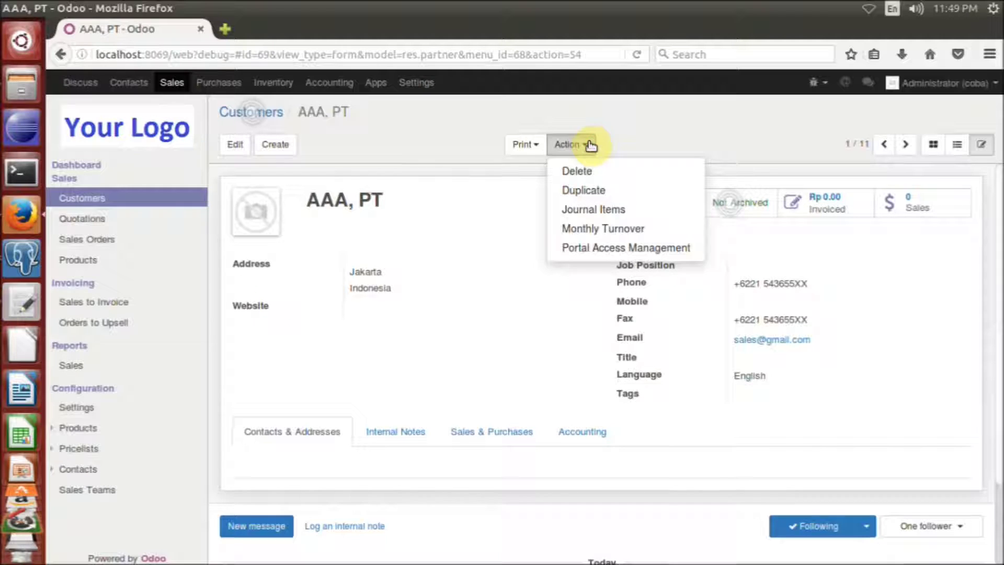
{"action": "left_click", "coordinate": [523, 145]}
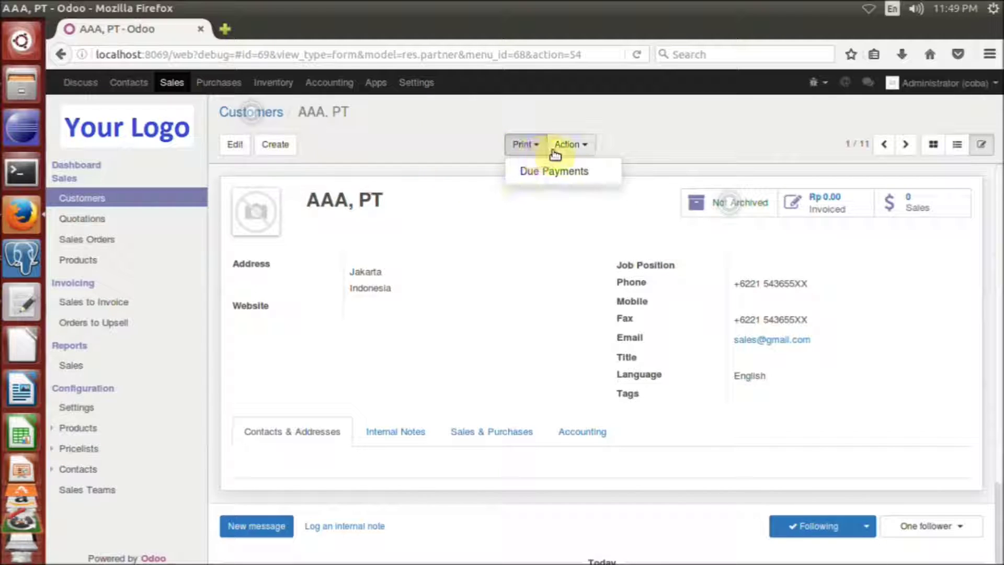
{"action": "left_click", "coordinate": [580, 151]}
{"action": "left_click", "coordinate": [708, 130]}
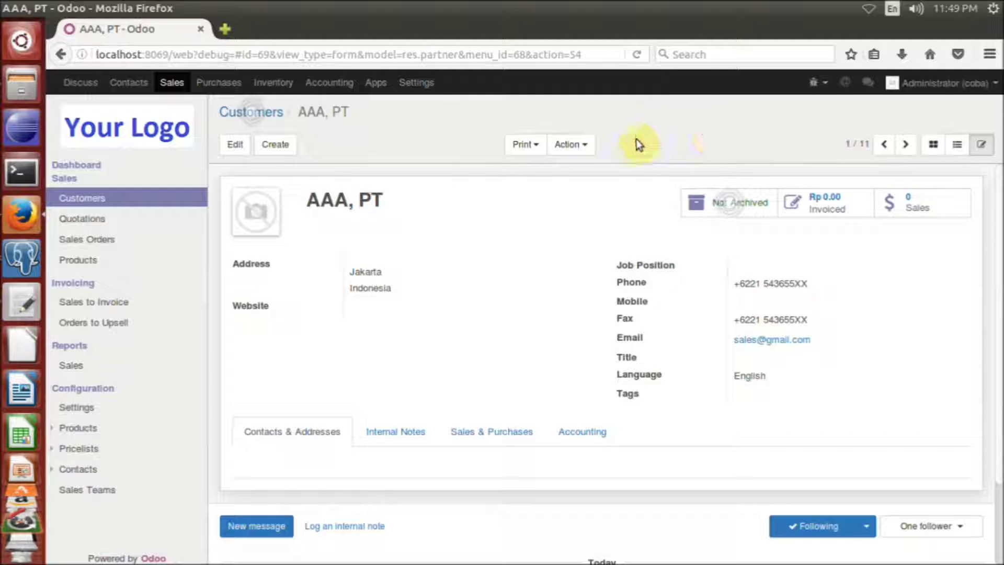
{"action": "left_click", "coordinate": [522, 151]}
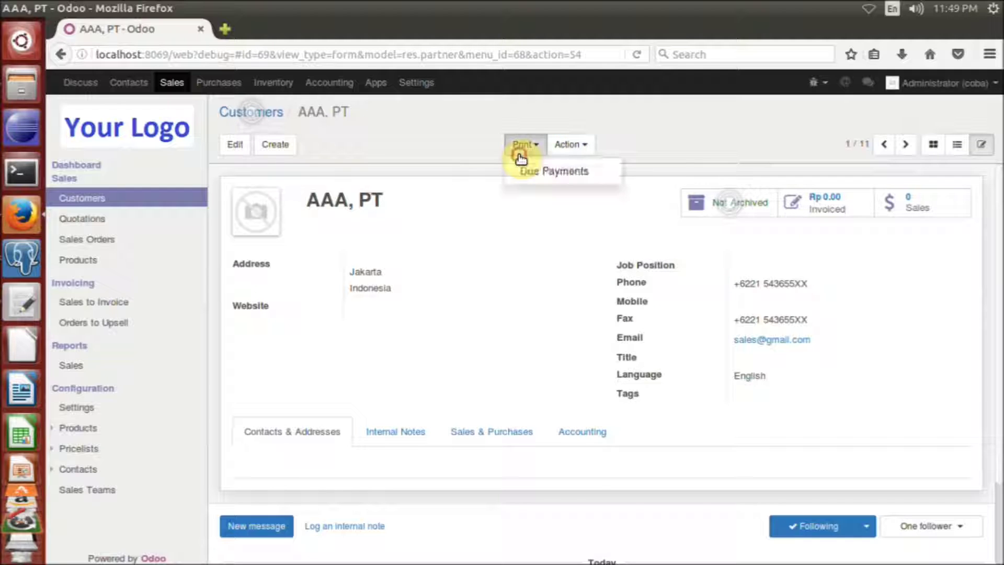
{"action": "left_click", "coordinate": [563, 145]}
{"action": "left_click", "coordinate": [606, 135]}
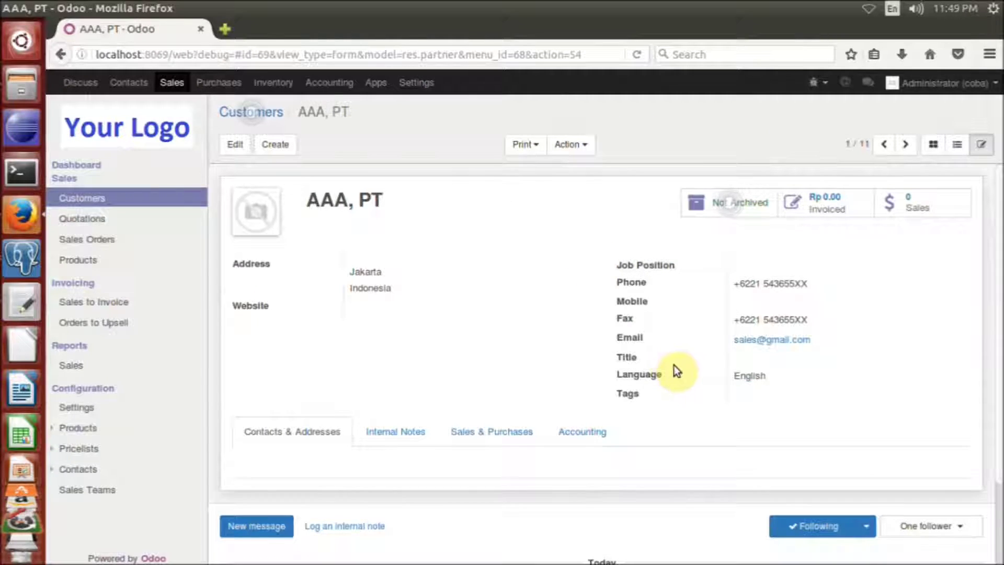
Step: Return from AAA, PT to the customers, show them as a list and open the EEE. PT record
{"action": "scroll", "coordinate": [674, 365], "scroll_direction": "down", "scroll_amount": 3}
{"action": "scroll", "coordinate": [674, 365], "scroll_direction": "up", "scroll_amount": 2}
{"action": "scroll", "coordinate": [673, 365], "scroll_direction": "up", "scroll_amount": 2}
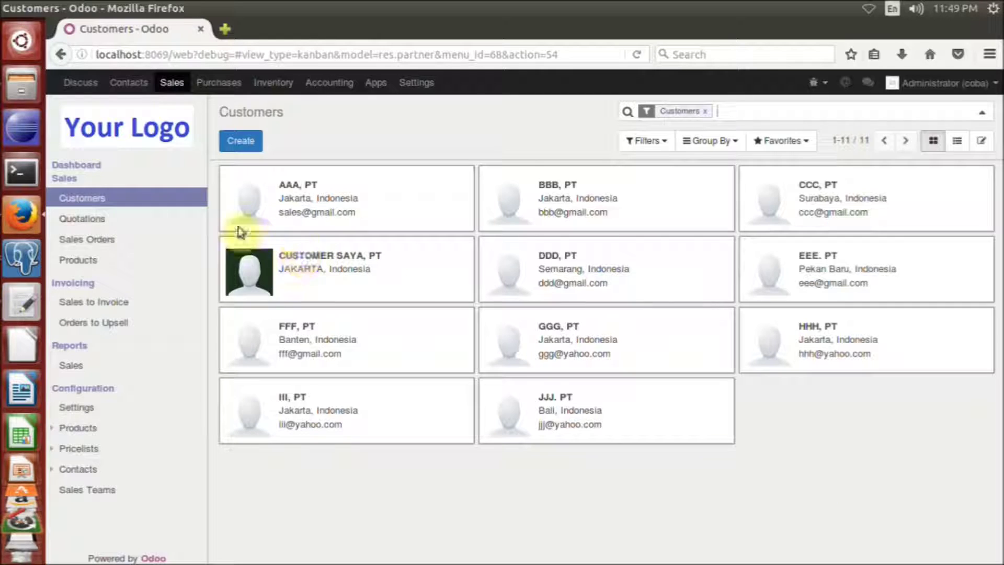
{"action": "left_click", "coordinate": [957, 141]}
{"action": "left_click", "coordinate": [337, 327]}
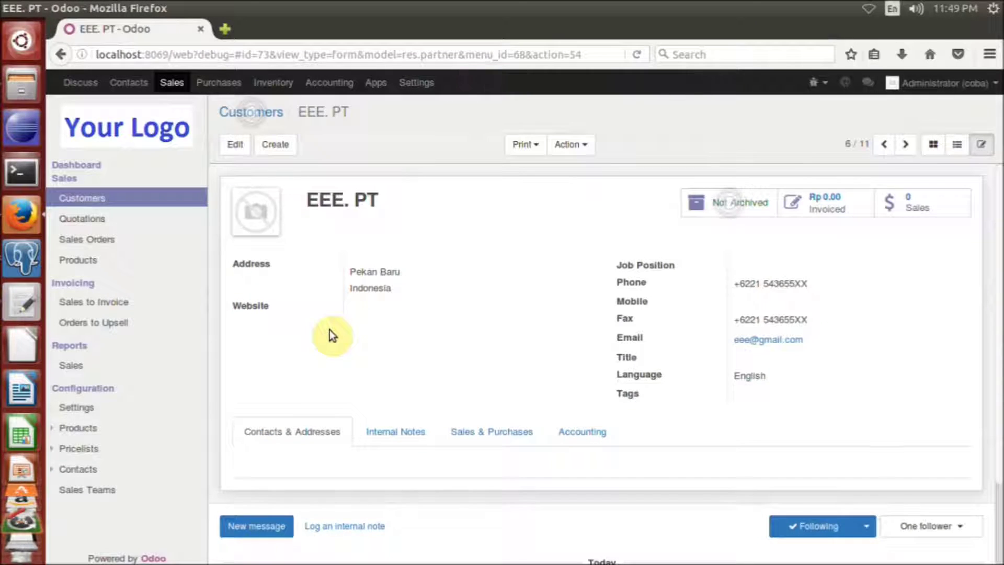
Step: Review the internal notes, sales and purchase settings and accounting details of EEE. PT, and return to the customers overview
{"action": "scroll", "coordinate": [465, 320], "scroll_direction": "down", "scroll_amount": 3}
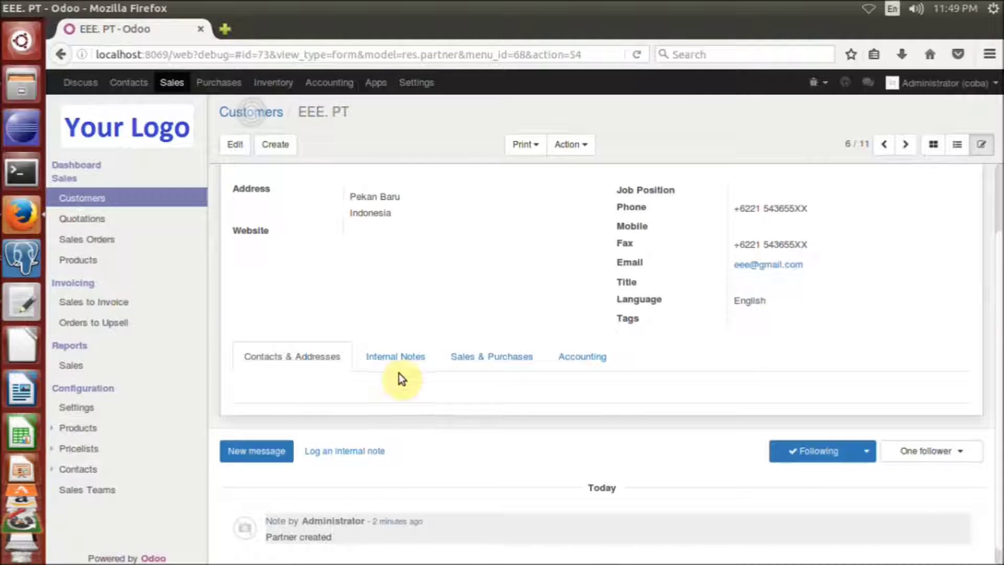
{"action": "left_click", "coordinate": [426, 359]}
{"action": "left_click", "coordinate": [488, 358]}
{"action": "left_click", "coordinate": [588, 358]}
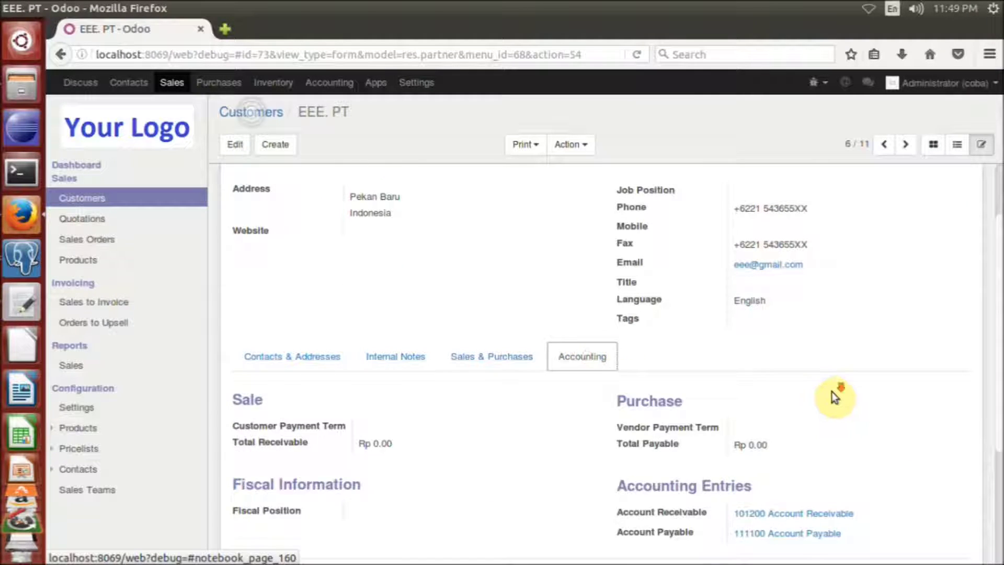
{"action": "scroll", "coordinate": [834, 399], "scroll_direction": "down", "scroll_amount": 5}
{"action": "scroll", "coordinate": [834, 398], "scroll_direction": "up", "scroll_amount": 8}
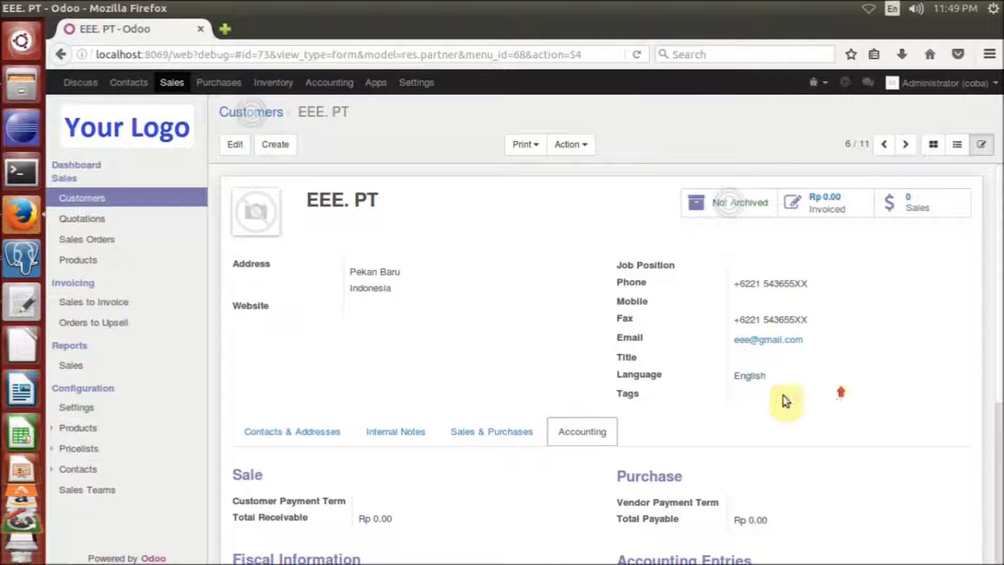
{"action": "left_click", "coordinate": [99, 198]}
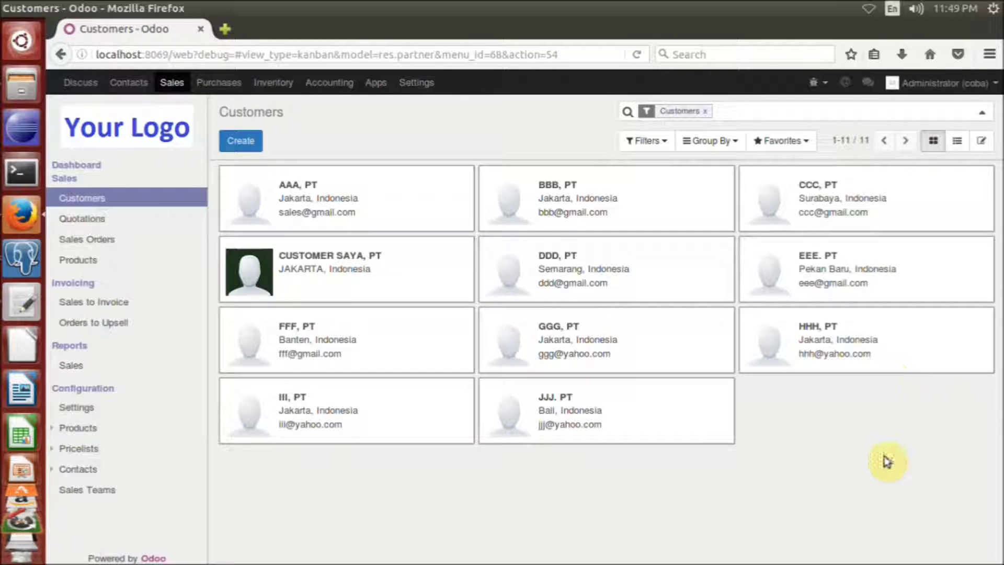